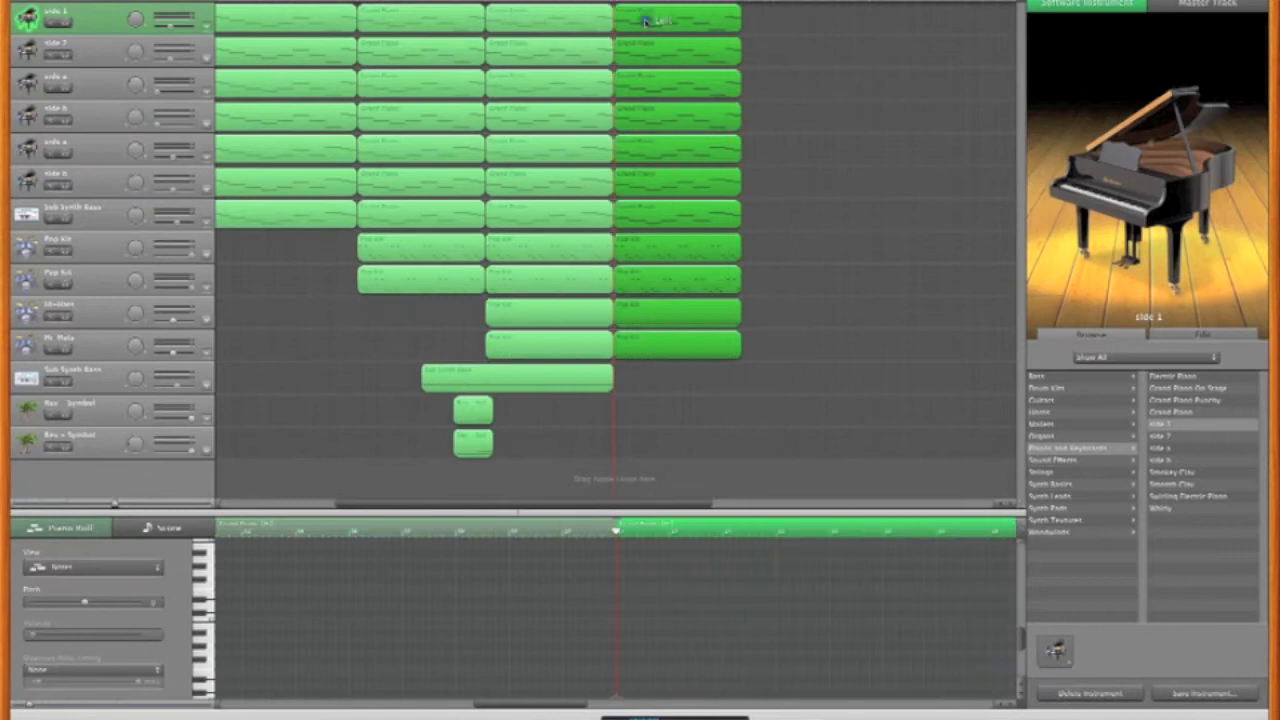
- Copy the pair of reversed cymbal regions to the end of each following section
drag(603, 418, 730, 418)
click(802, 397)
- Duplicate the lower Hi-Hats track and set the new track's instrument to Effects and Extra Sounds
click(113, 354)
key(super+d)
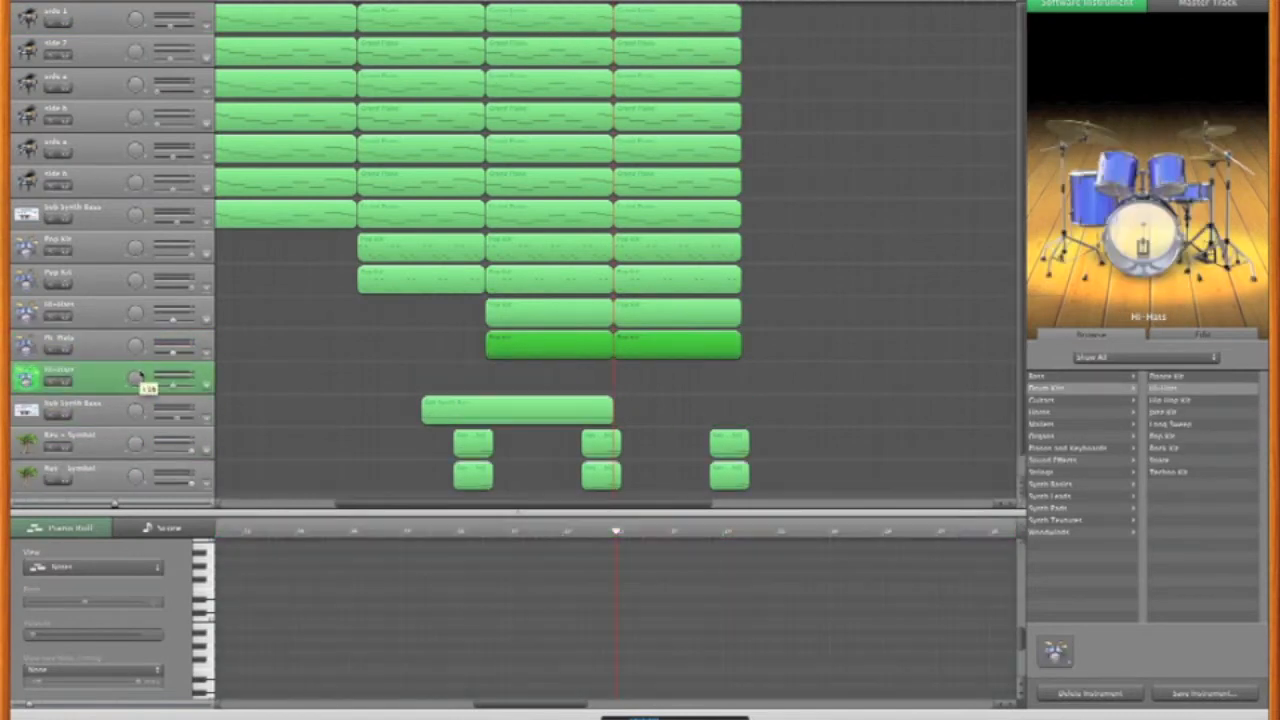
click(458, 383)
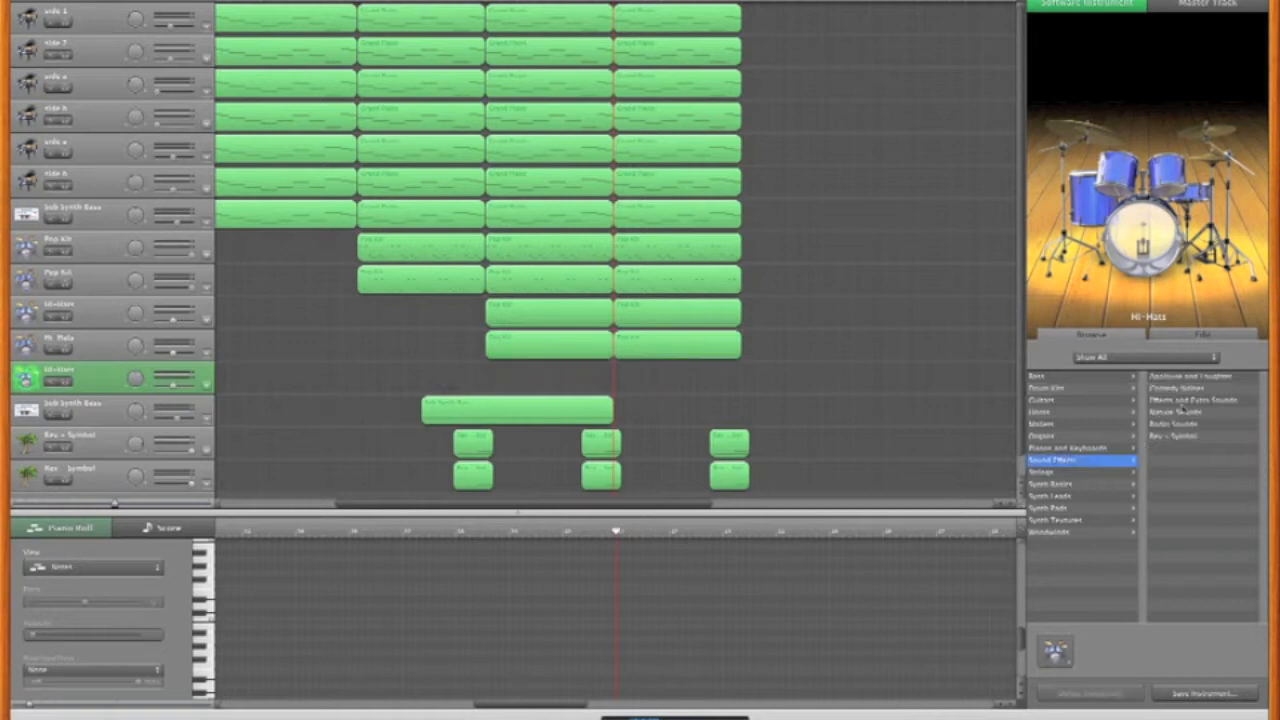
click(1187, 401)
- Record two notes on the Effects and Extra Sounds track at the start of the last section using Musical Typing
key(super+shift+k)
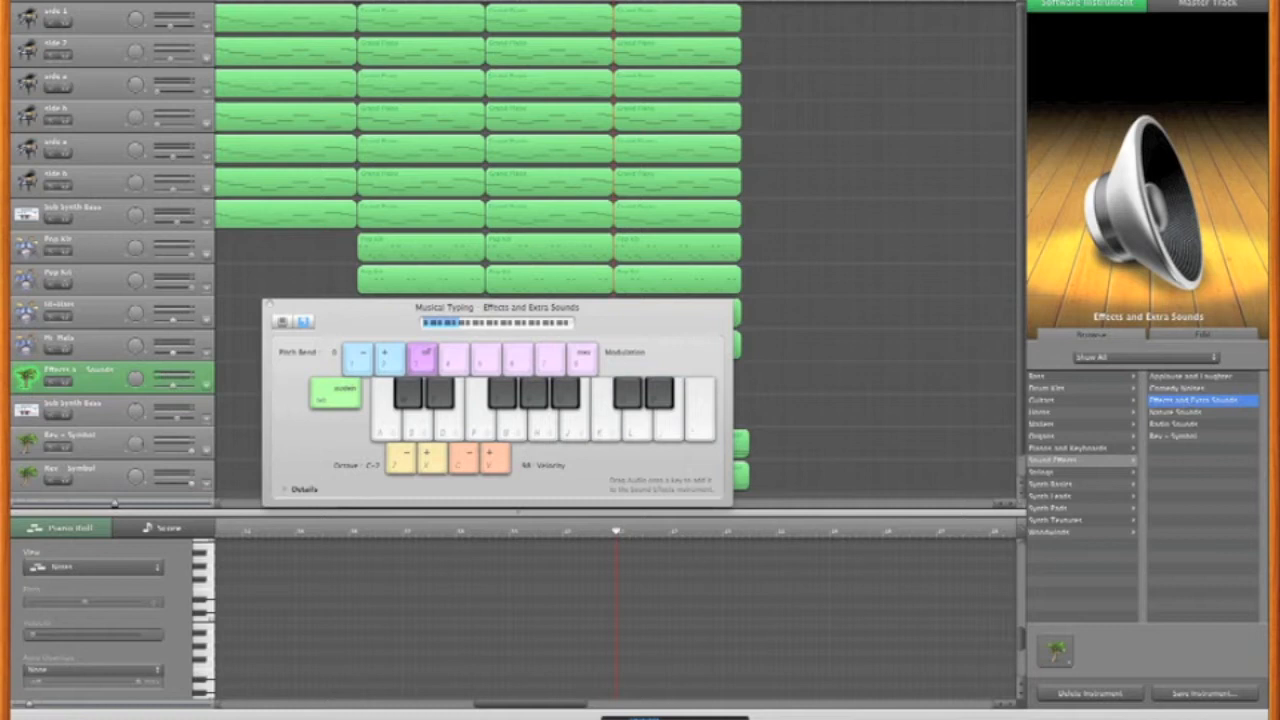
key(space)
click(268, 303)
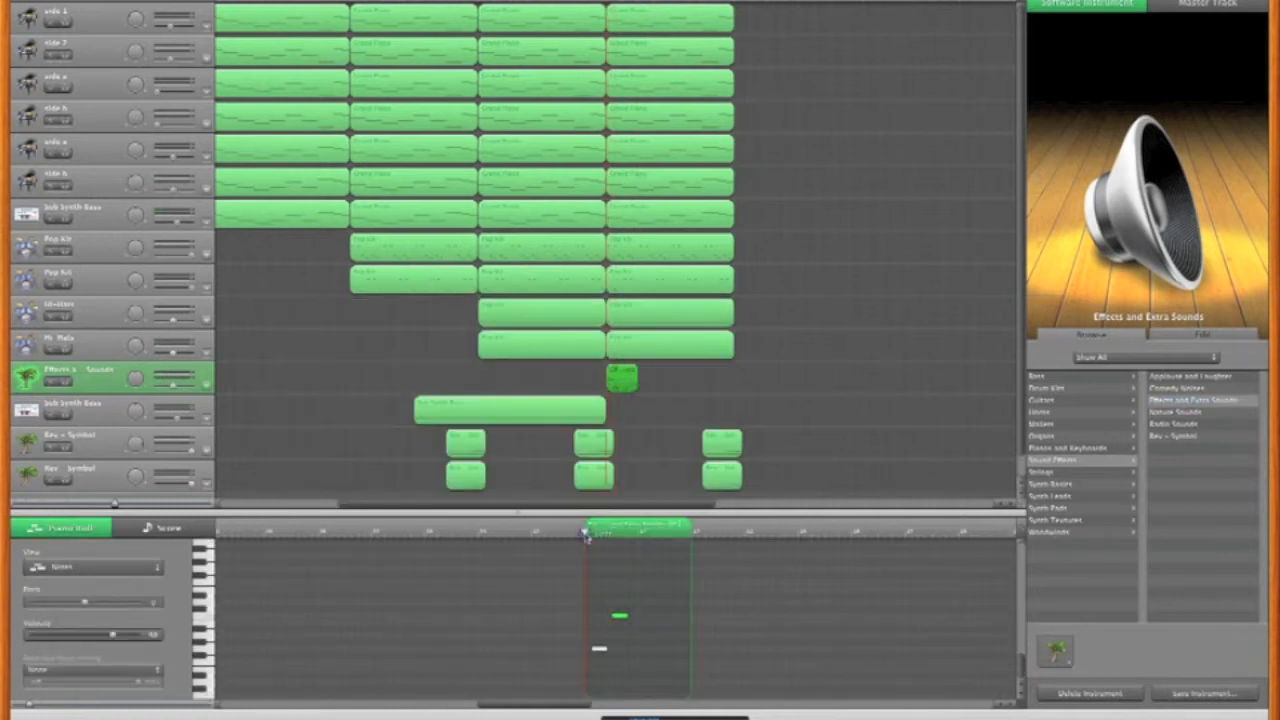
- Align the two recorded notes and copy the pair into the second half of the short effects region
key(space)
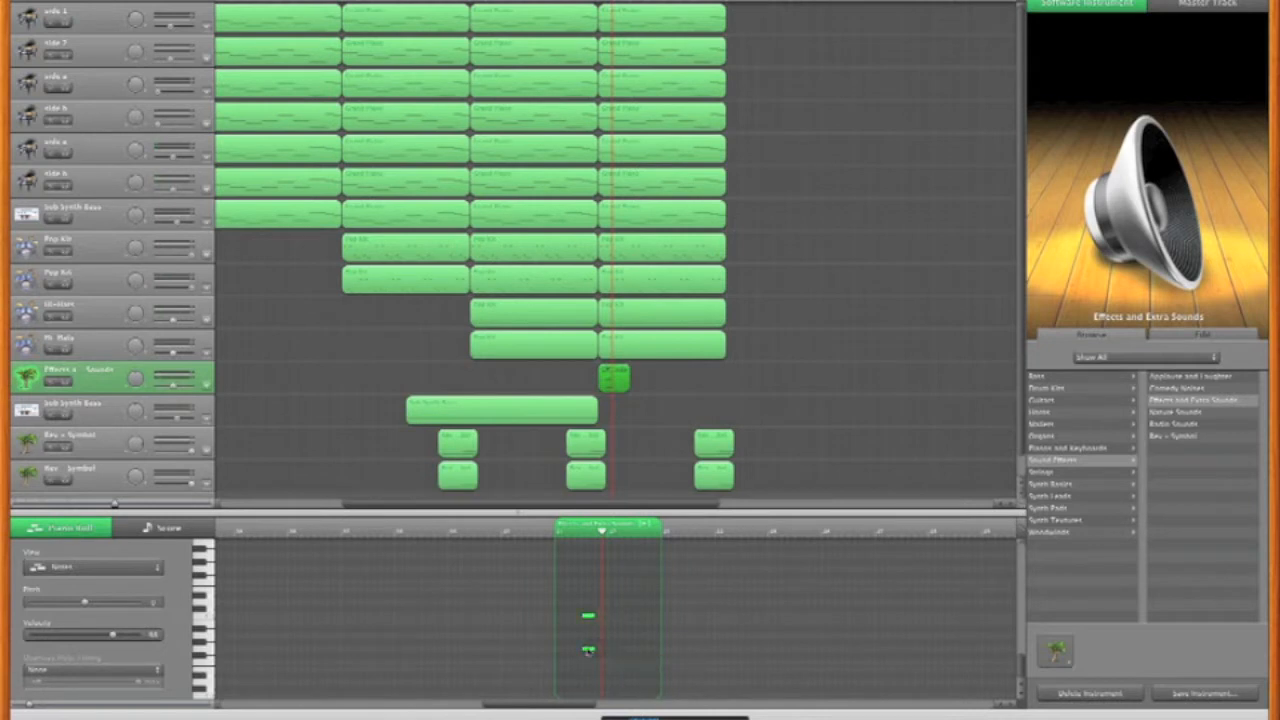
click(548, 650)
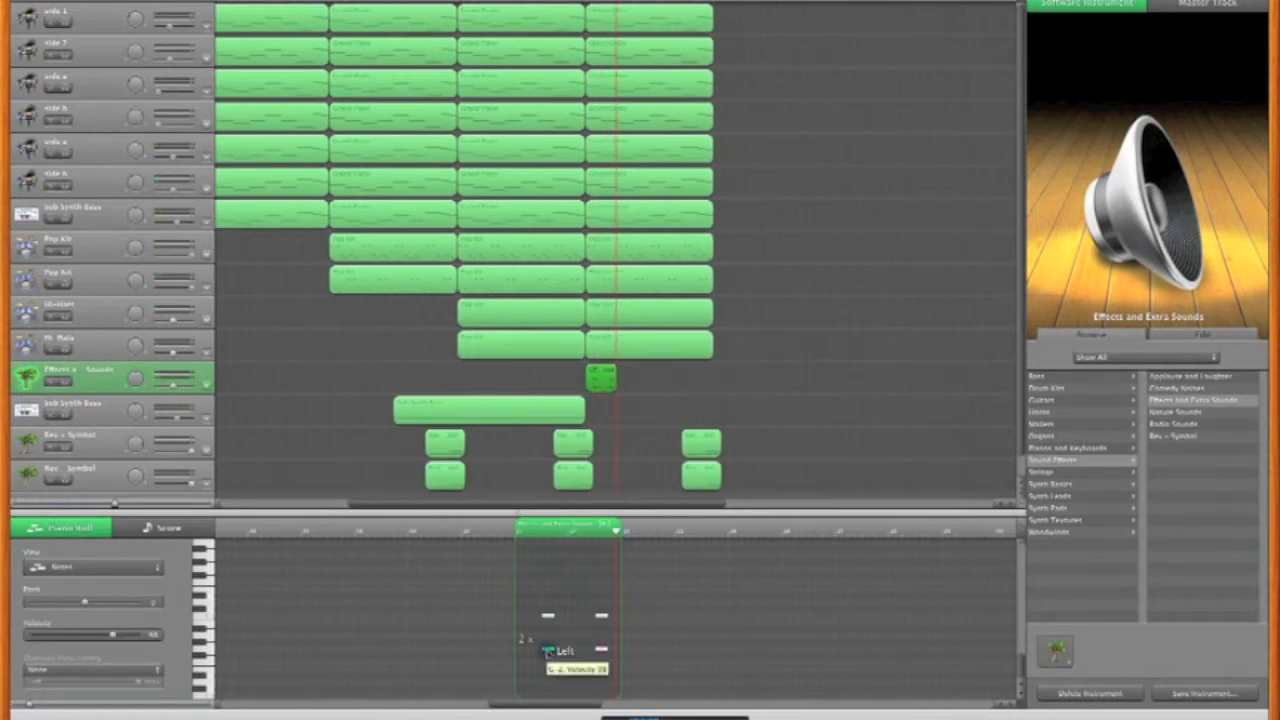
click(544, 531)
- Solo the effects track and shift both upper notes slightly later than the lower notes
click(65, 381)
click(527, 531)
click(531, 623)
drag(29, 705, 84, 705)
click(534, 614)
click(410, 532)
drag(442, 616, 462, 617)
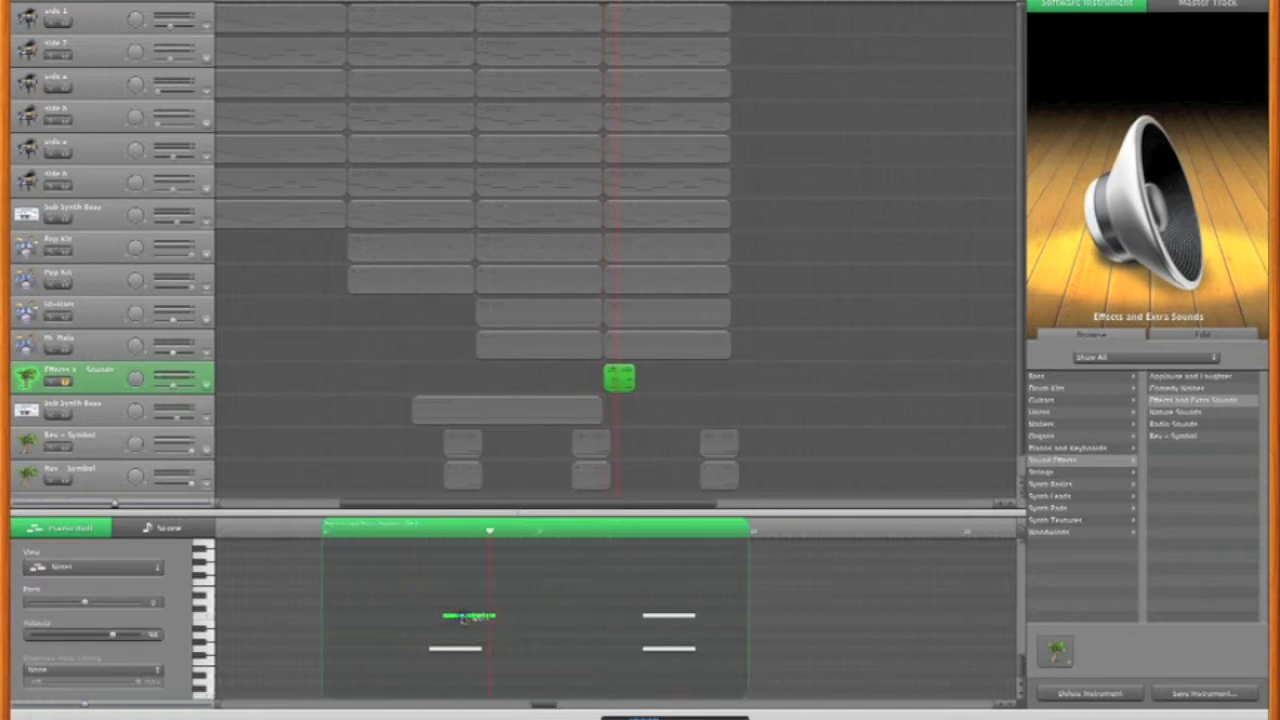
click(320, 534)
drag(558, 616, 565, 617)
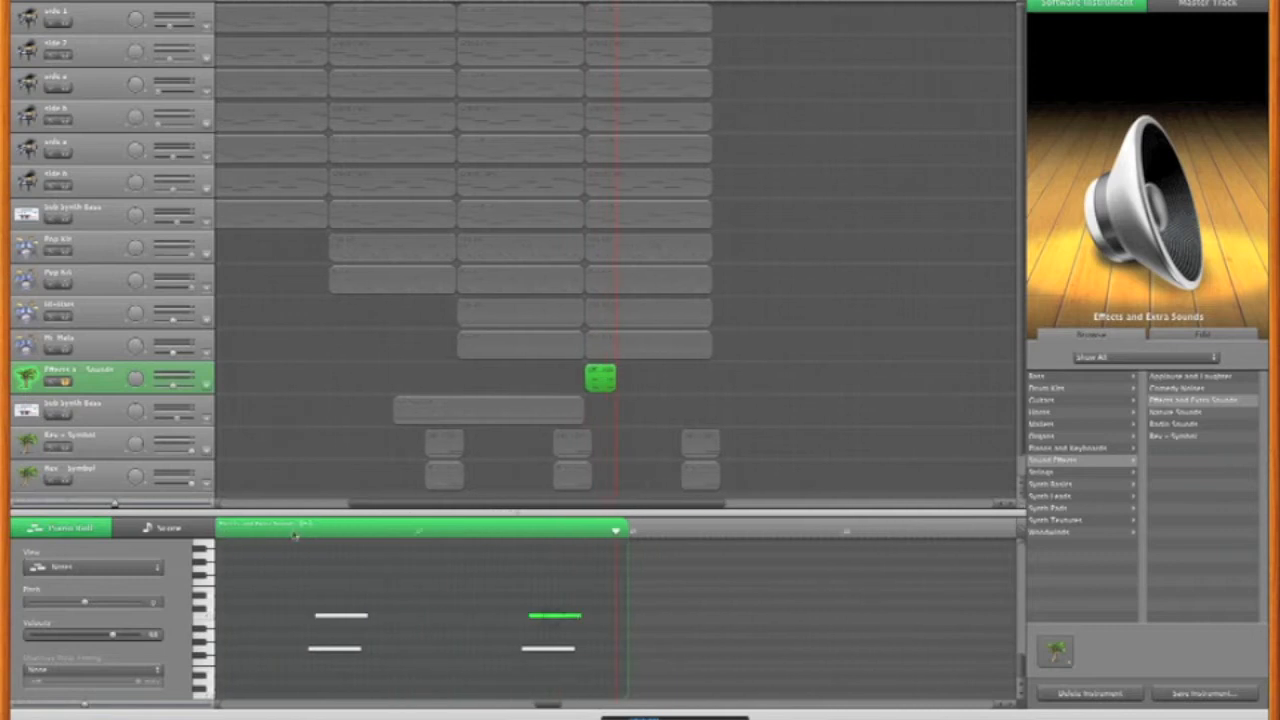
click(312, 532)
- Repeat the short effects region until it fills the whole last section
drag(603, 382, 637, 382)
drag(657, 381, 603, 380)
- Duplicate the effects track twice and copy its full-section region onto both new tracks
key(super+d)
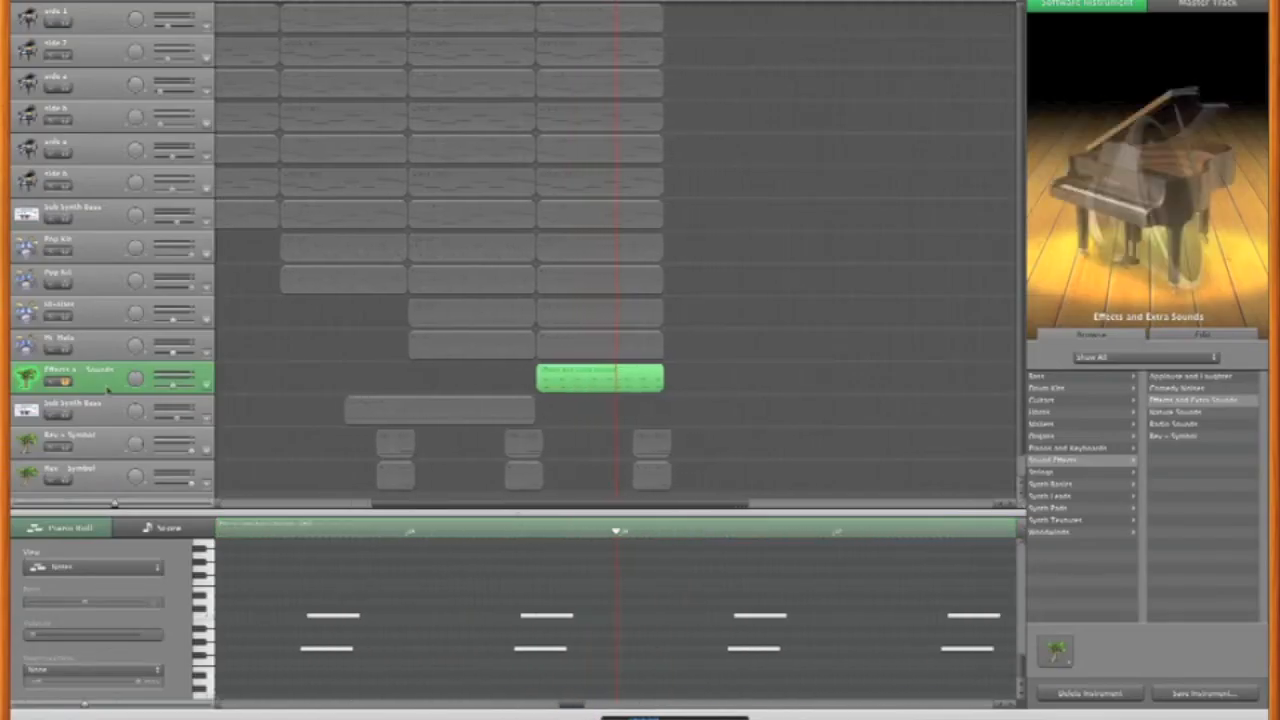
key(super+d)
key(super+d)
click(571, 382)
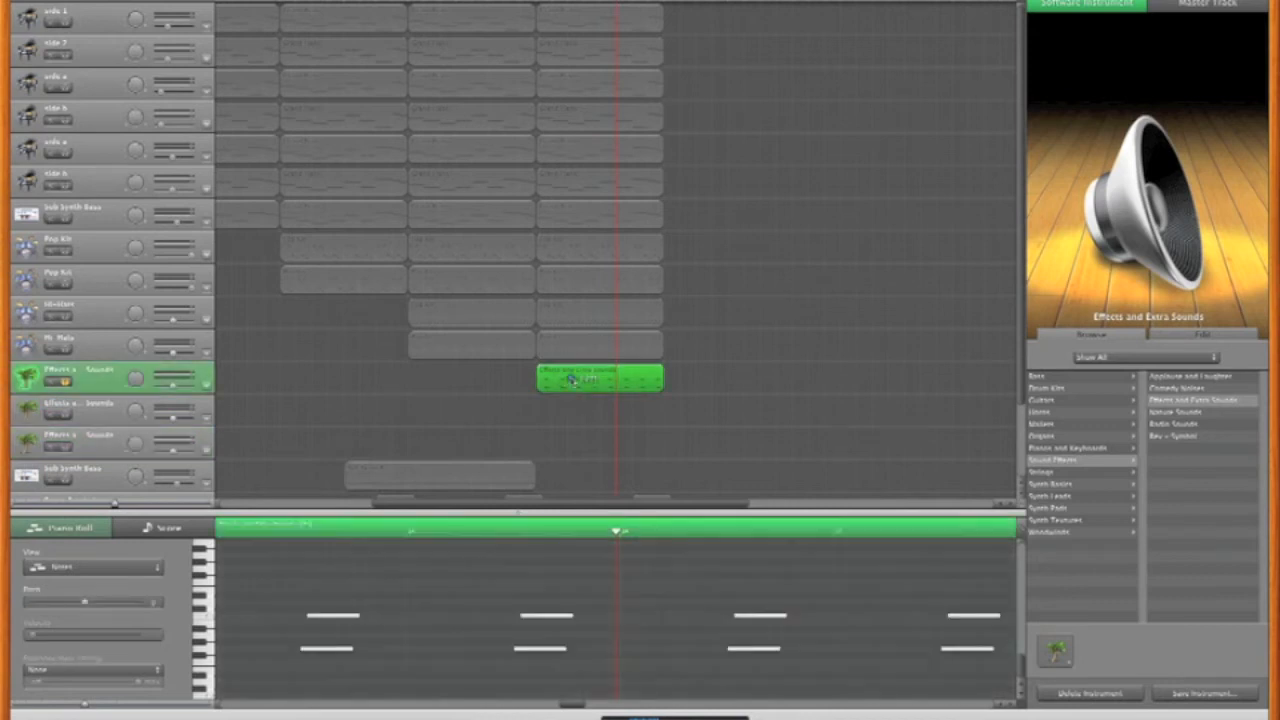
drag(571, 382, 571, 411)
drag(571, 411, 571, 440)
- Solo the two duplicated effects tracks and raise the middle one's volume slightly
click(66, 414)
click(66, 447)
key(space)
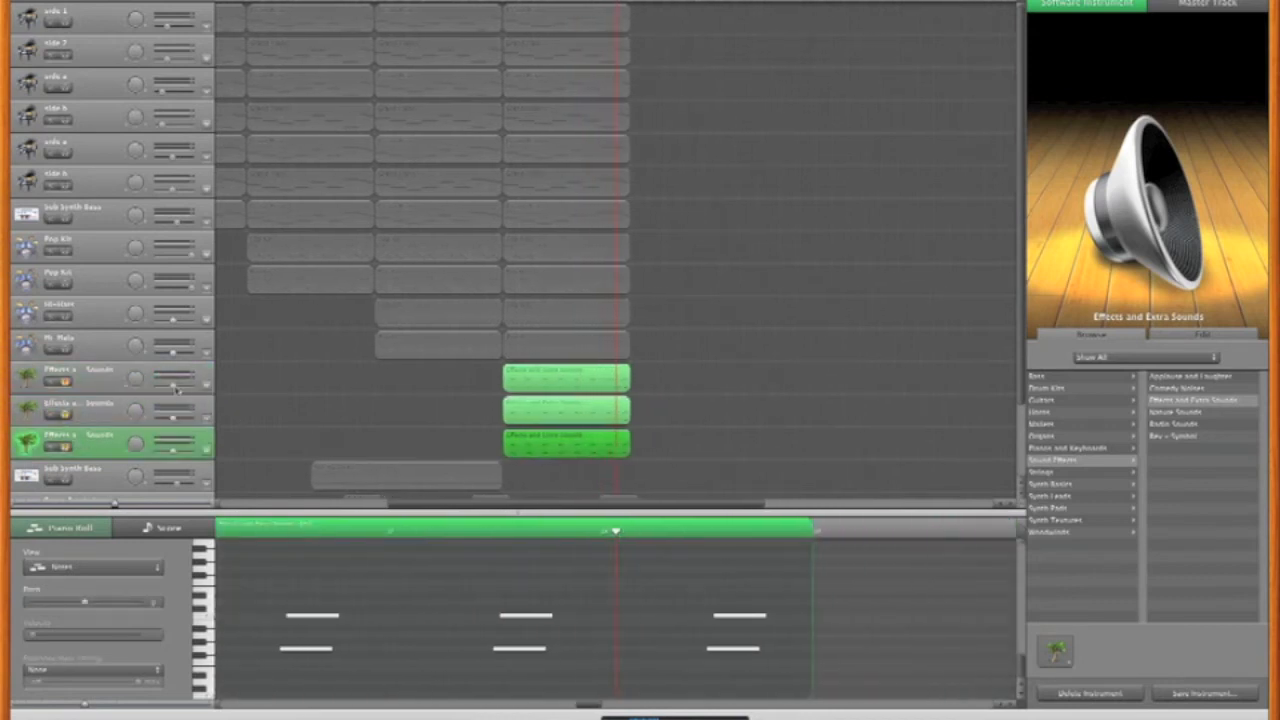
click(174, 415)
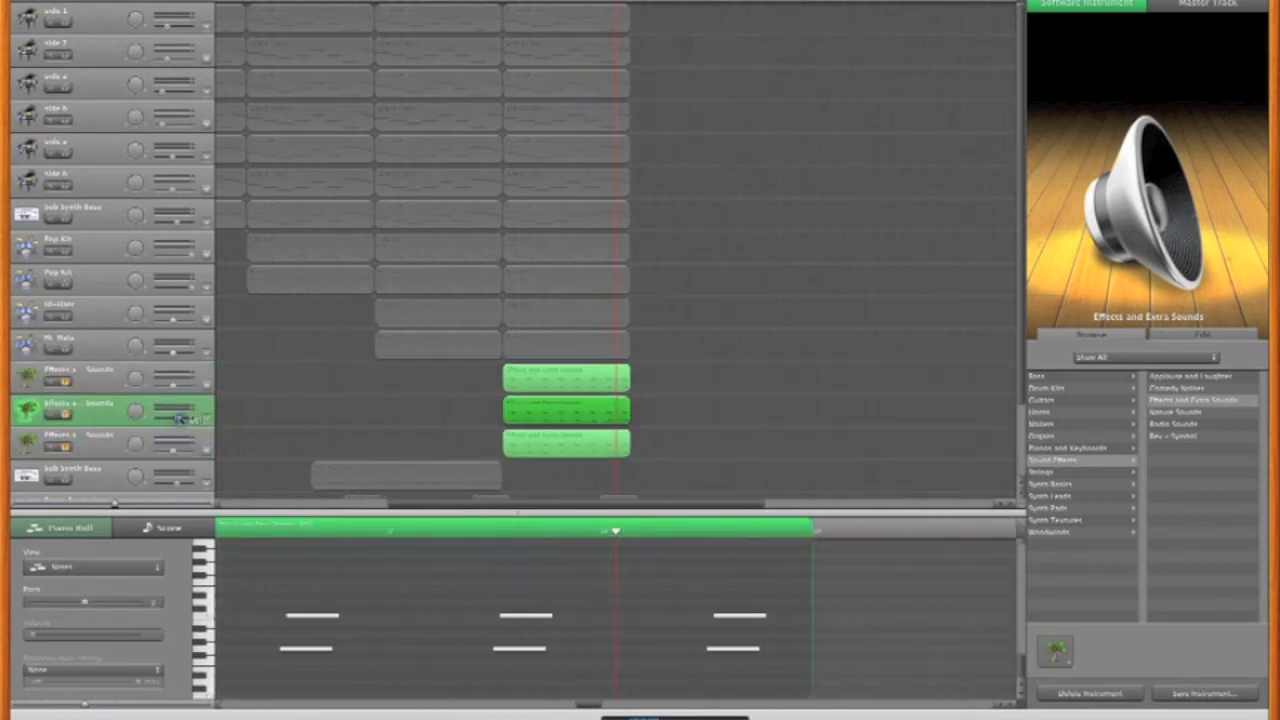
- Raise the master reverb to about 50% on the first and third effects tracks
key(Return)
click(100, 375)
click(1202, 335)
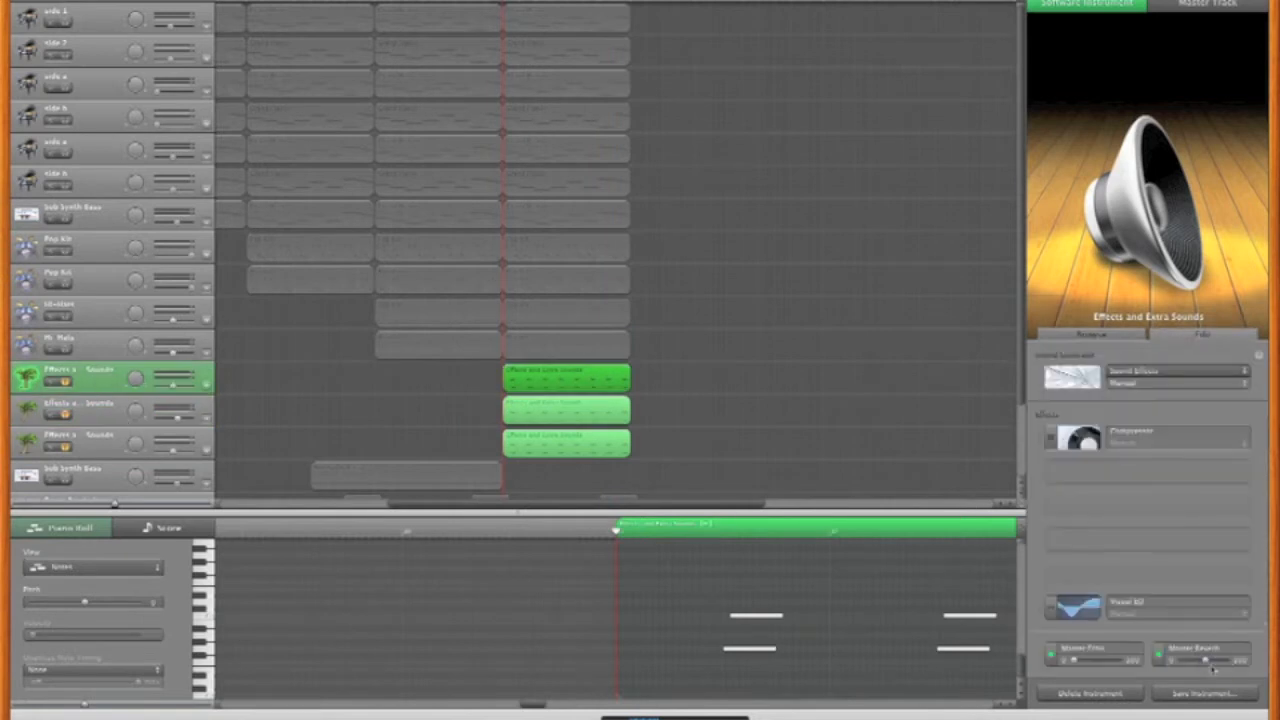
click(100, 442)
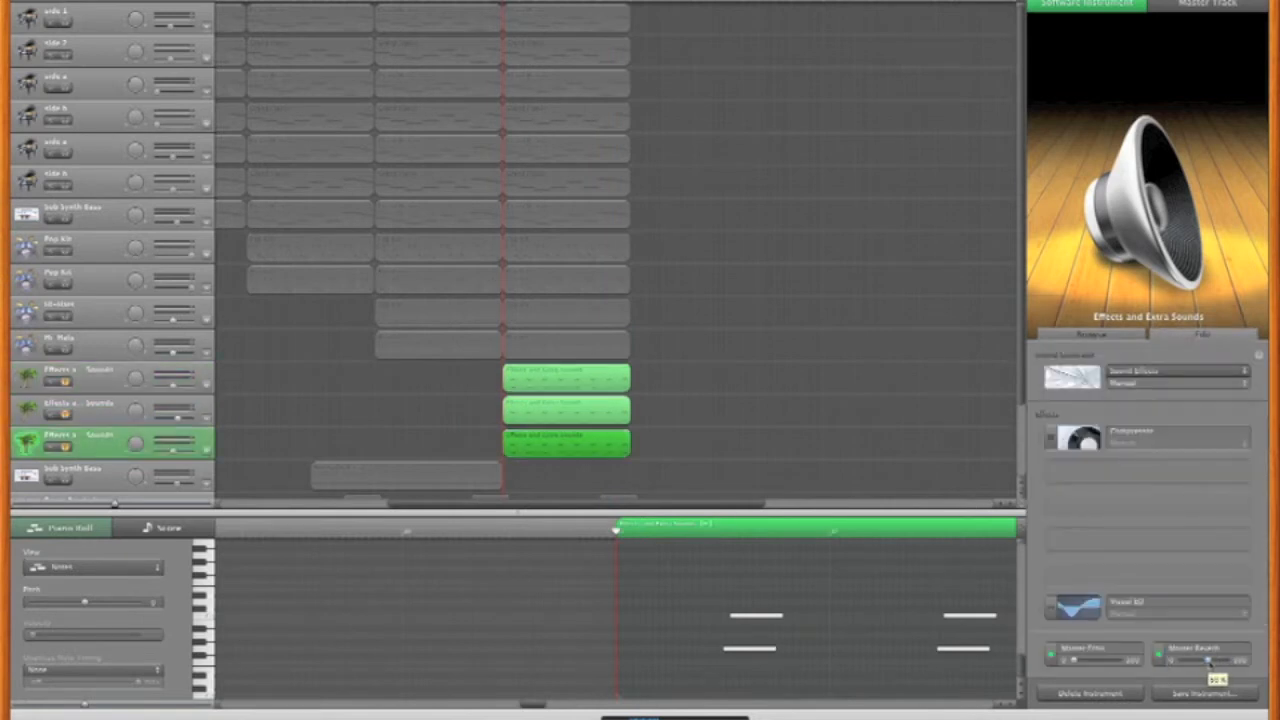
key(space)
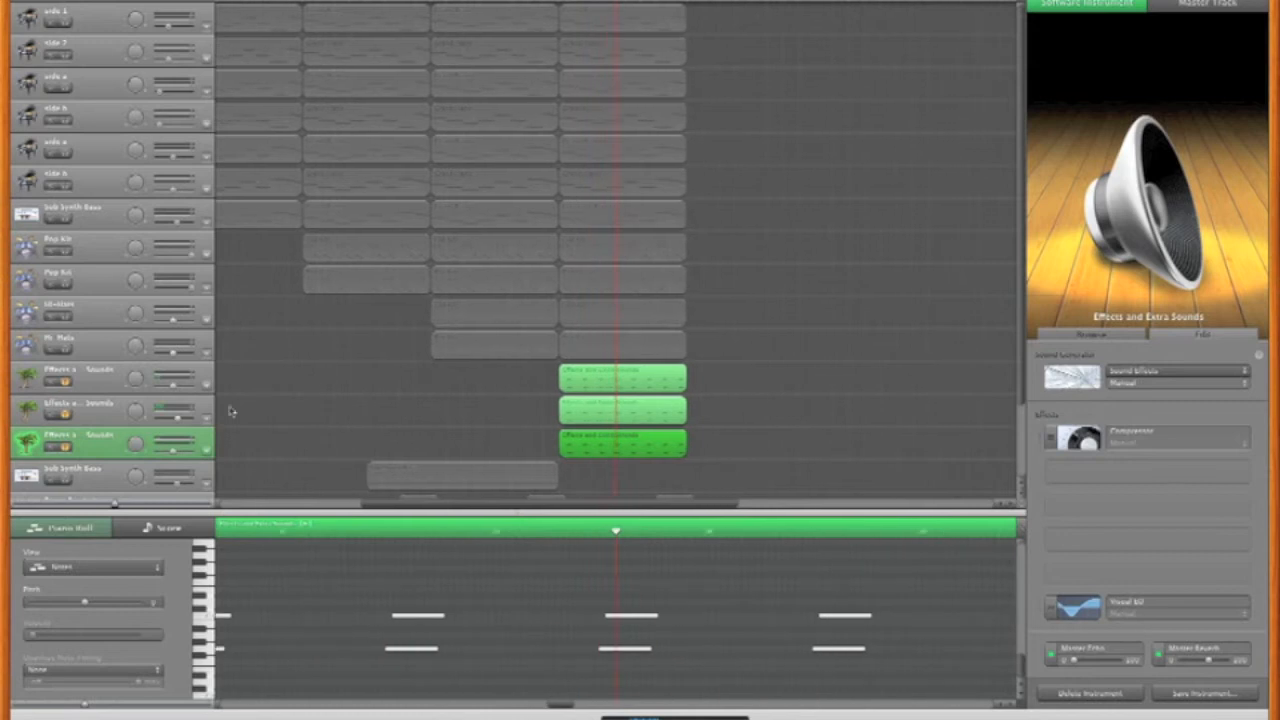
- Turn off solo on all three effects tracks and check them within the full arrangement
drag(67, 382, 67, 447)
click(462, 376)
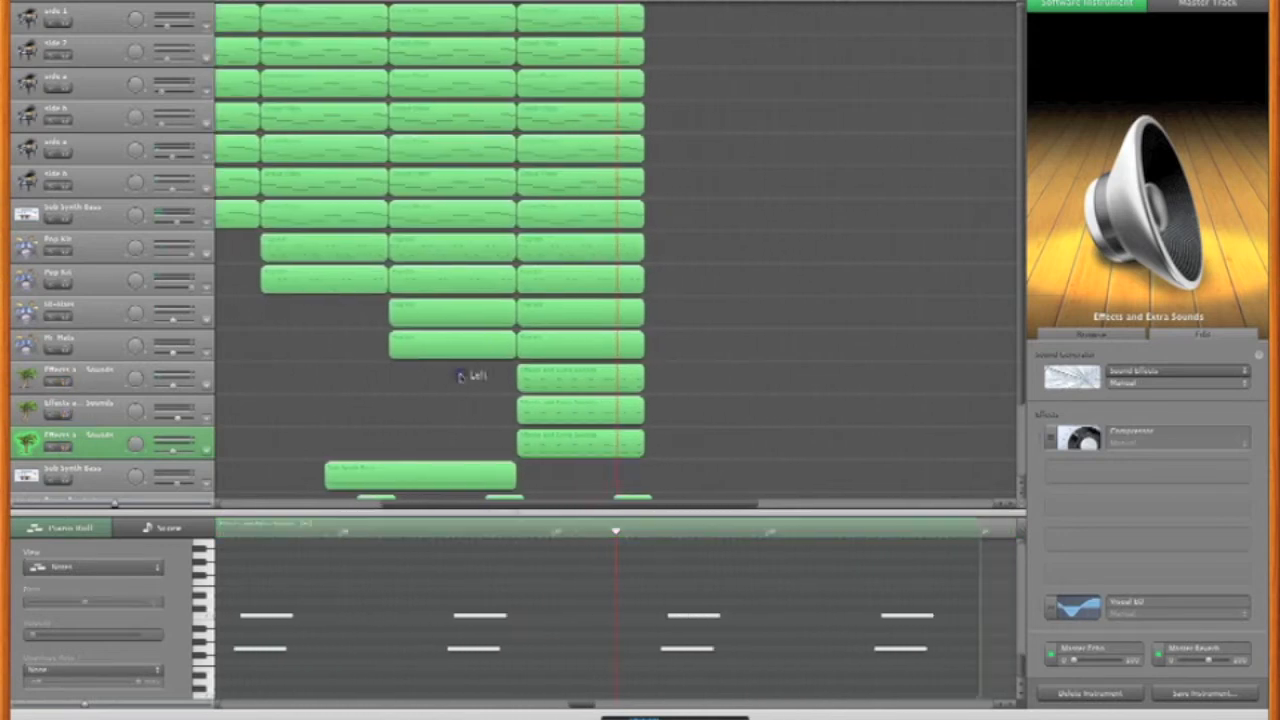
scroll(466, 398, down, 2)
scroll(466, 398, down, 1)
key(space)
- Move the three effects regions one section earlier and copy the middle one into the section where the Pop Kit begins
drag(521, 384, 391, 381)
drag(568, 347, 440, 349)
drag(537, 408, 409, 407)
drag(566, 386, 309, 387)
scroll(309, 387, left, 3)
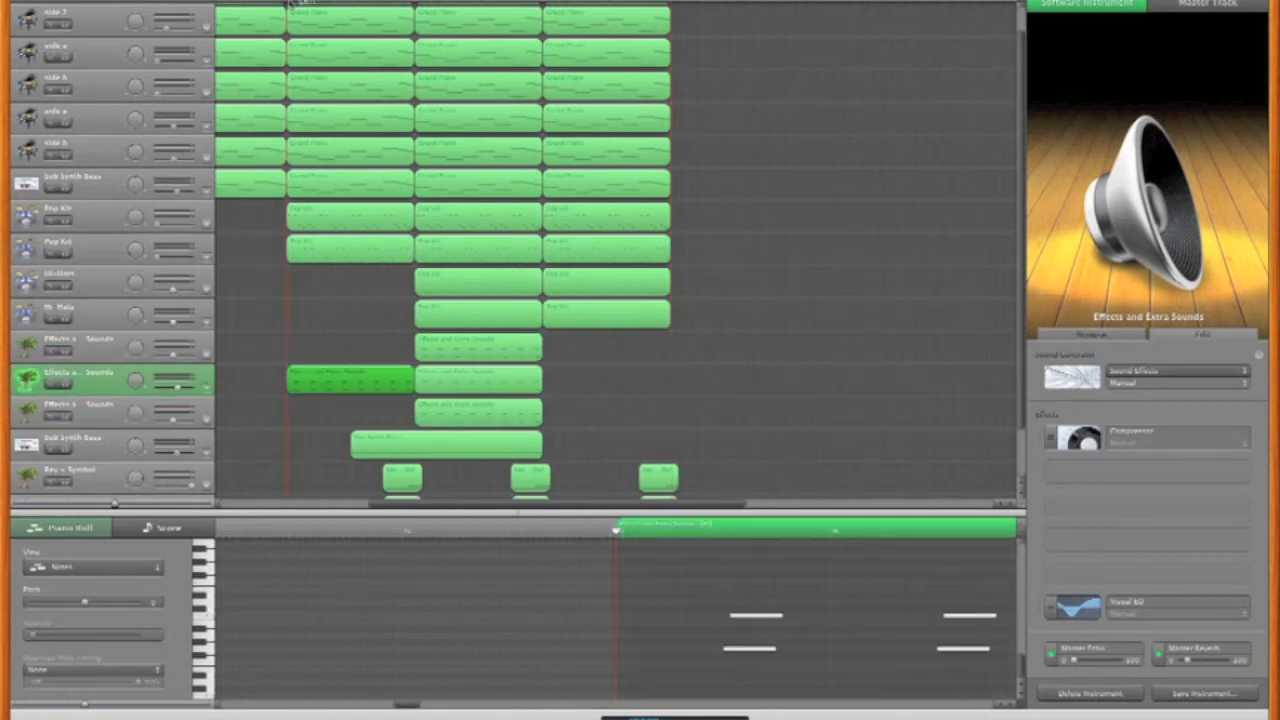
- Split the copied region on the middle effects track just past its midpoint and delete the first part
click(300, 4)
key(space)
scroll(427, 224, left, 5)
scroll(427, 224, left, 5)
key(Delete)
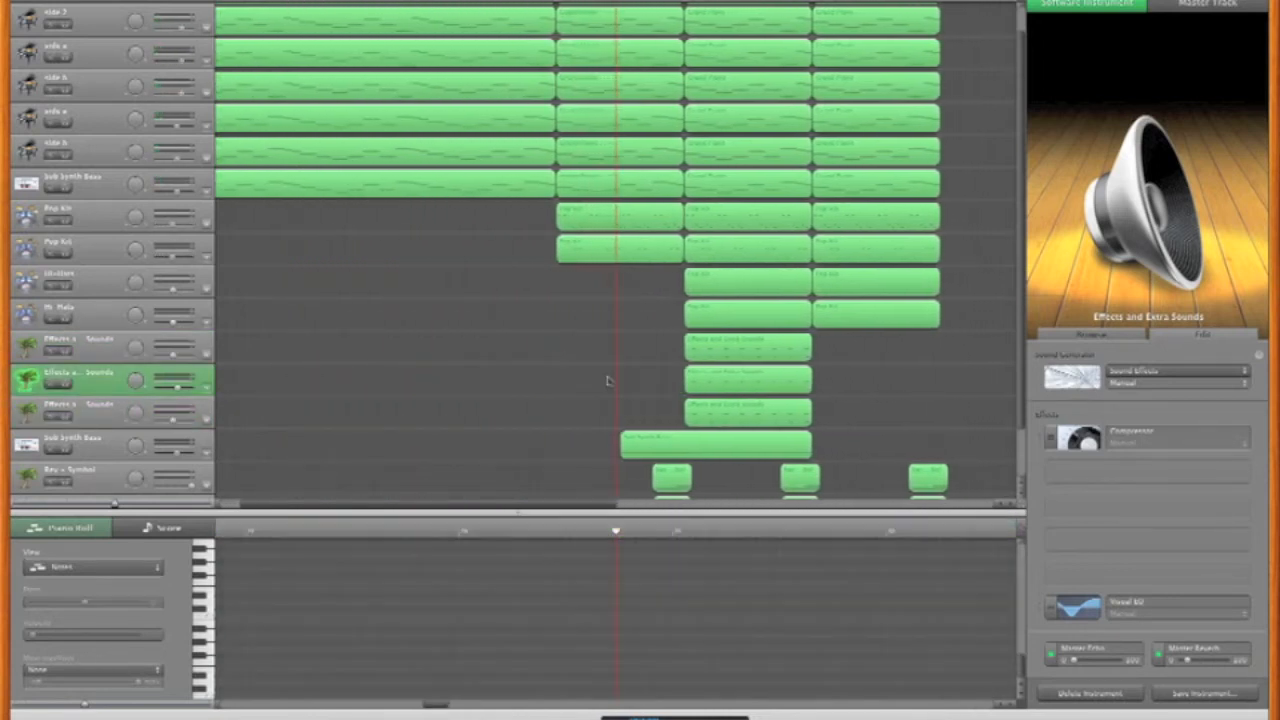
key(super+z)
drag(557, 391, 563, 391)
click(637, 3)
key(super+t)
key(Delete)
- Copy the regions of the first and third effects tracks into the section where the Pop Kit begins
drag(735, 352, 598, 360)
drag(718, 413, 589, 411)
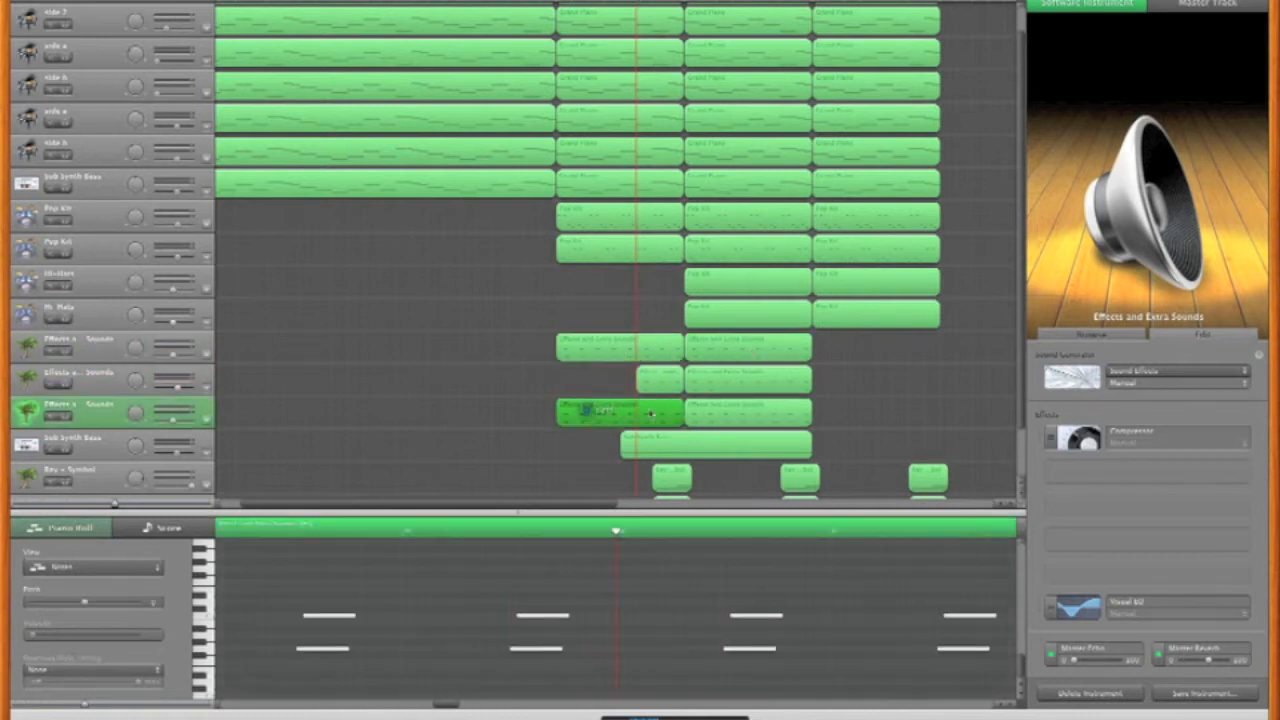
- Add a Treble Reduction effect to the third effects track and adjust its frequency
click(1140, 470)
click(1143, 485)
click(1078, 470)
drag(748, 306, 726, 303)
click(621, 179)
- Automate the third effects track's Treble Reduction frequency with a curve rising across the section where the Pop Kit begins
click(207, 420)
click(96, 477)
click(544, 60)
click(560, 74)
click(724, 289)
click(655, 438)
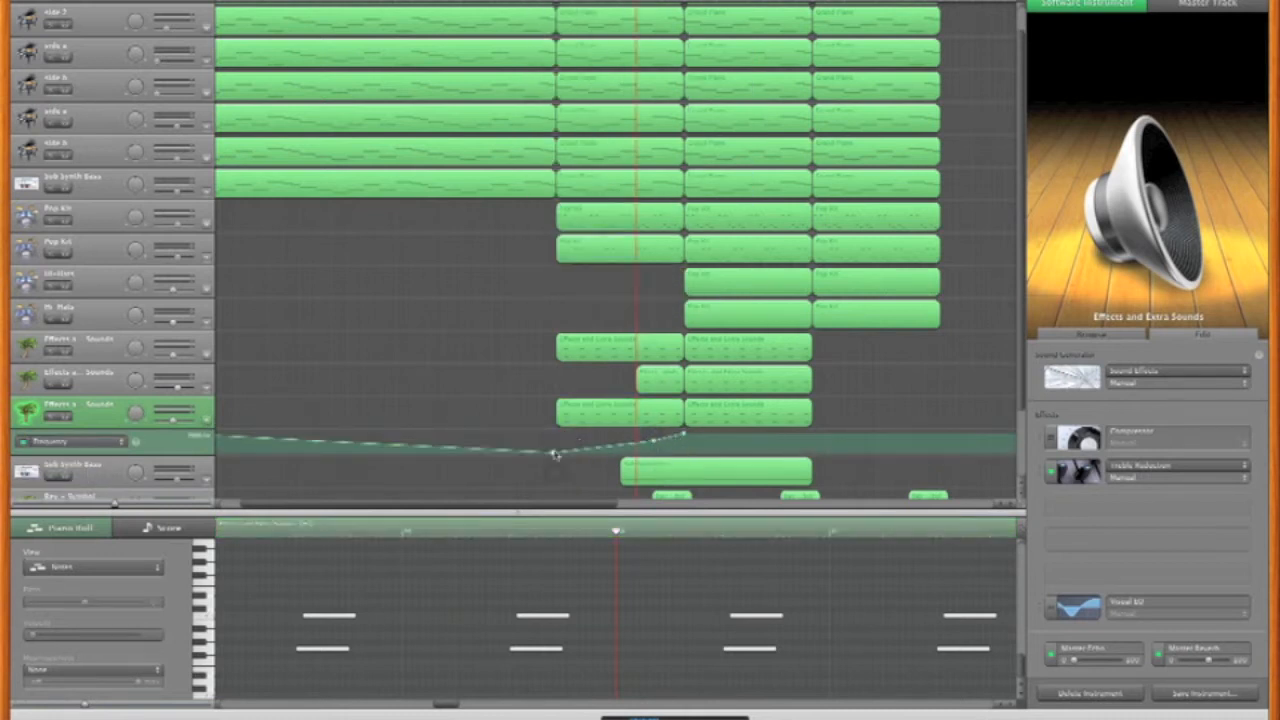
click(207, 420)
- Add Treble Reduction to the first effects track and automate its frequency with the same rising curve
click(110, 350)
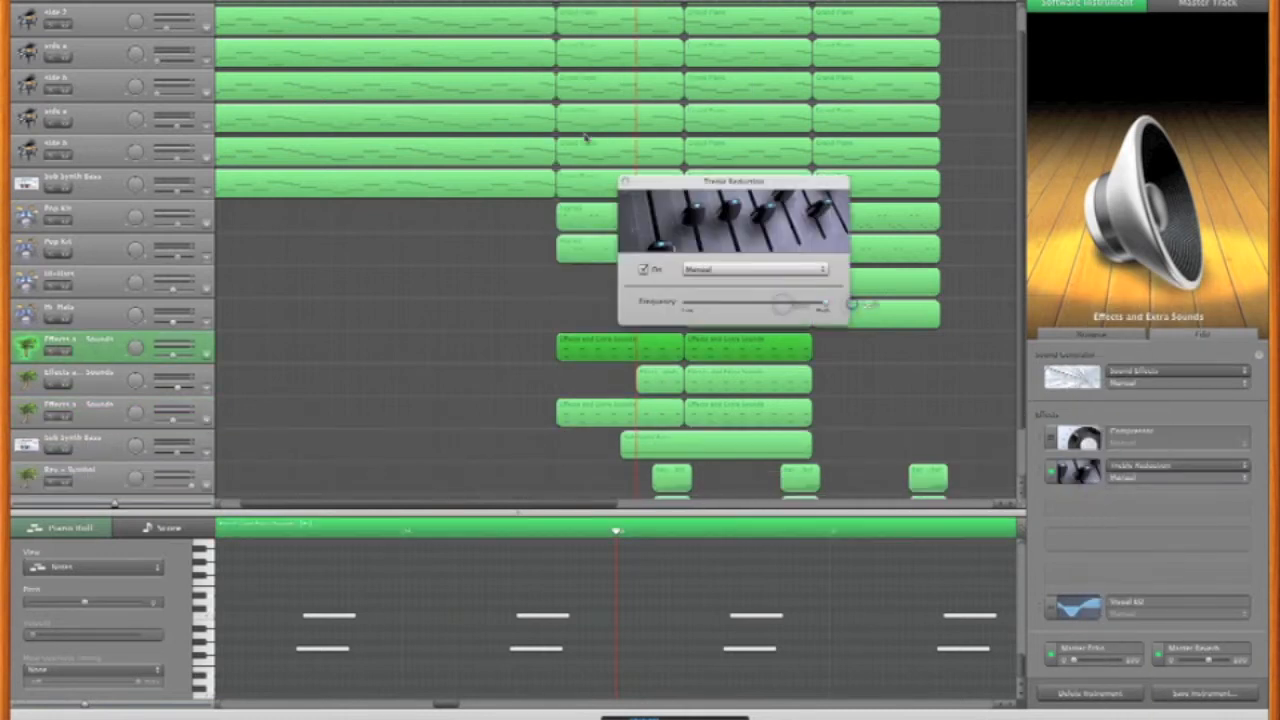
click(207, 355)
click(96, 376)
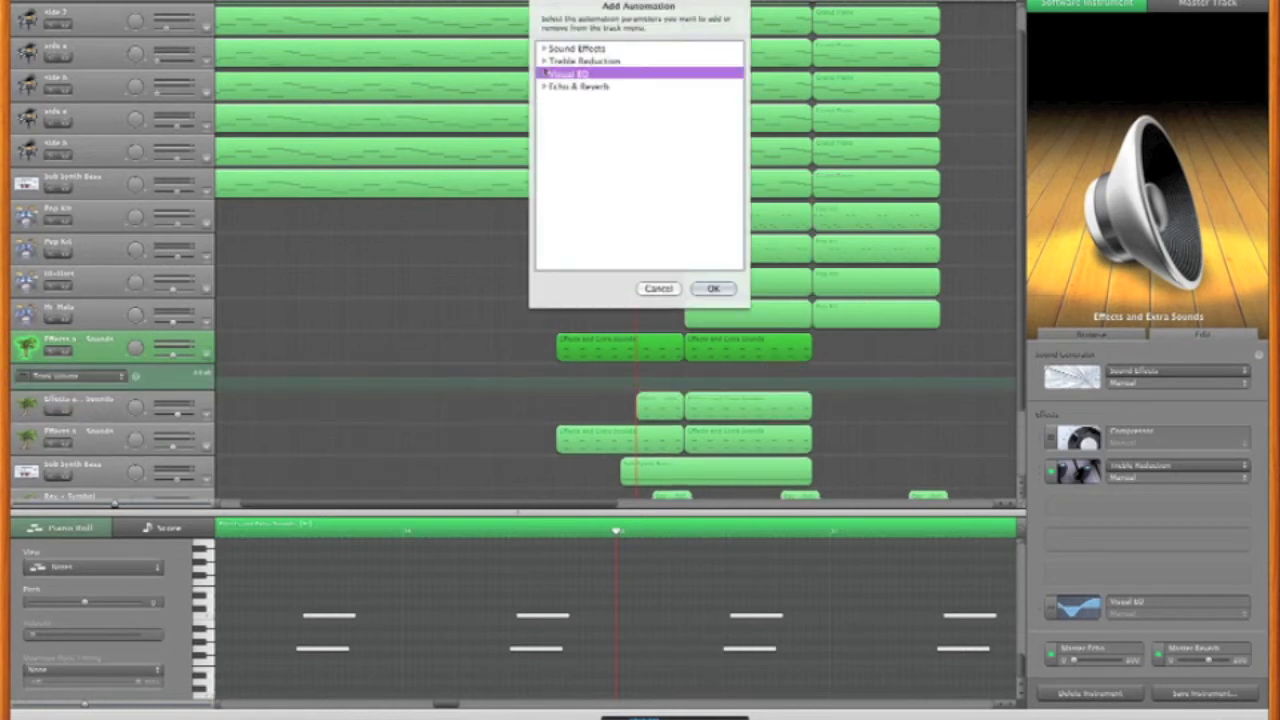
click(714, 288)
click(654, 469)
click(653, 377)
key(space)
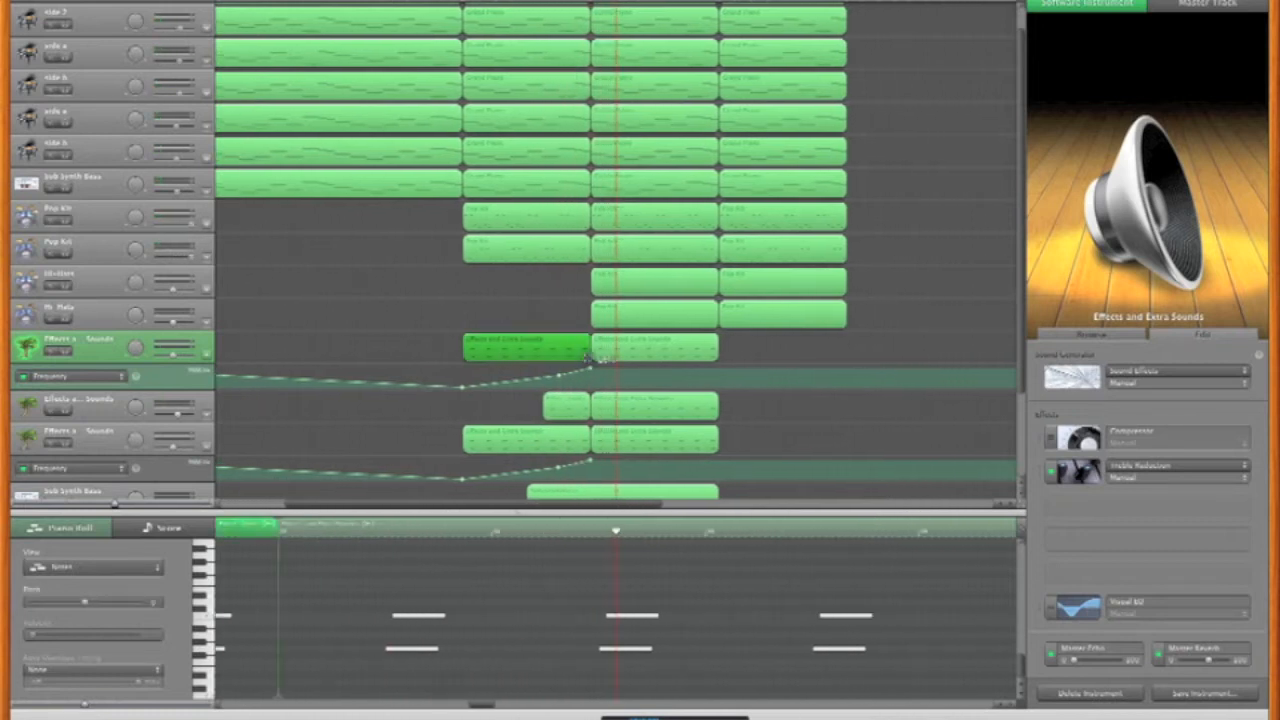
- Trim the ends of the earlier regions on the first and third effects tracks and add a frequency point near each end
click(588, 448)
click(577, 375)
click(577, 467)
click(577, 375)
click(577, 468)
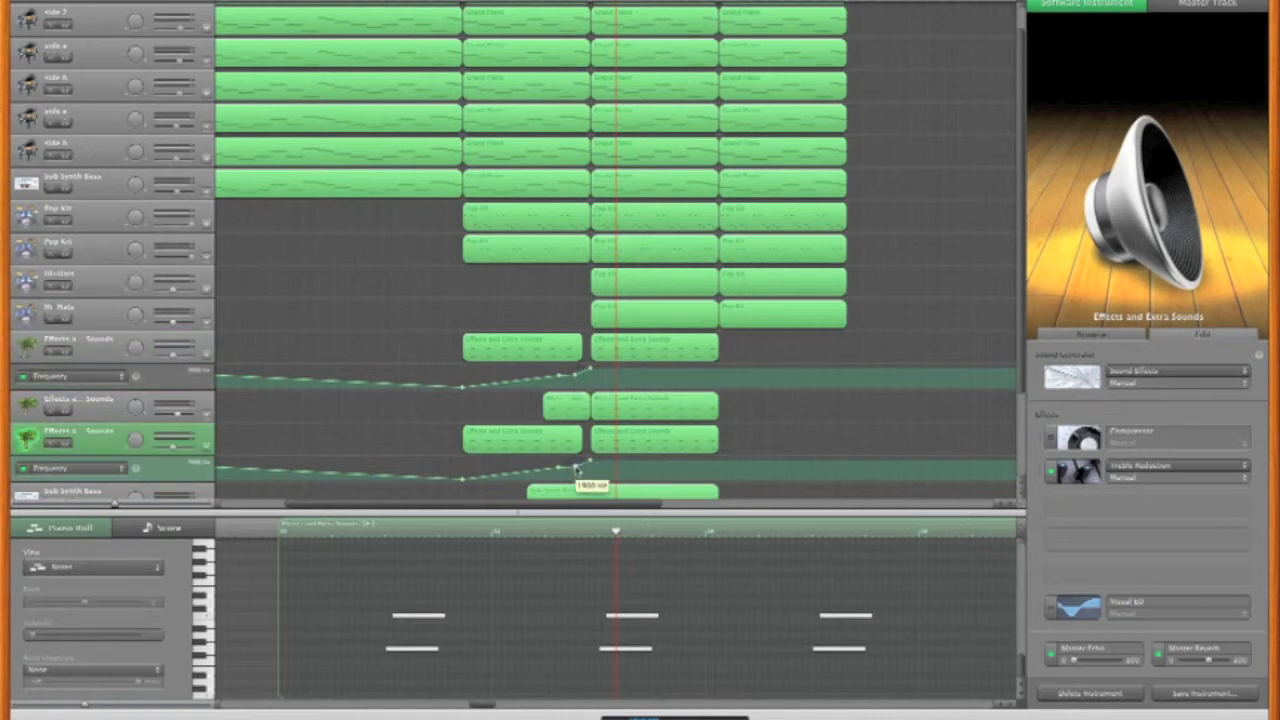
- Show the middle effects track's automation and delete its short region before the full-section one
click(462, 2)
key(space)
scroll(334, 280, left, 5)
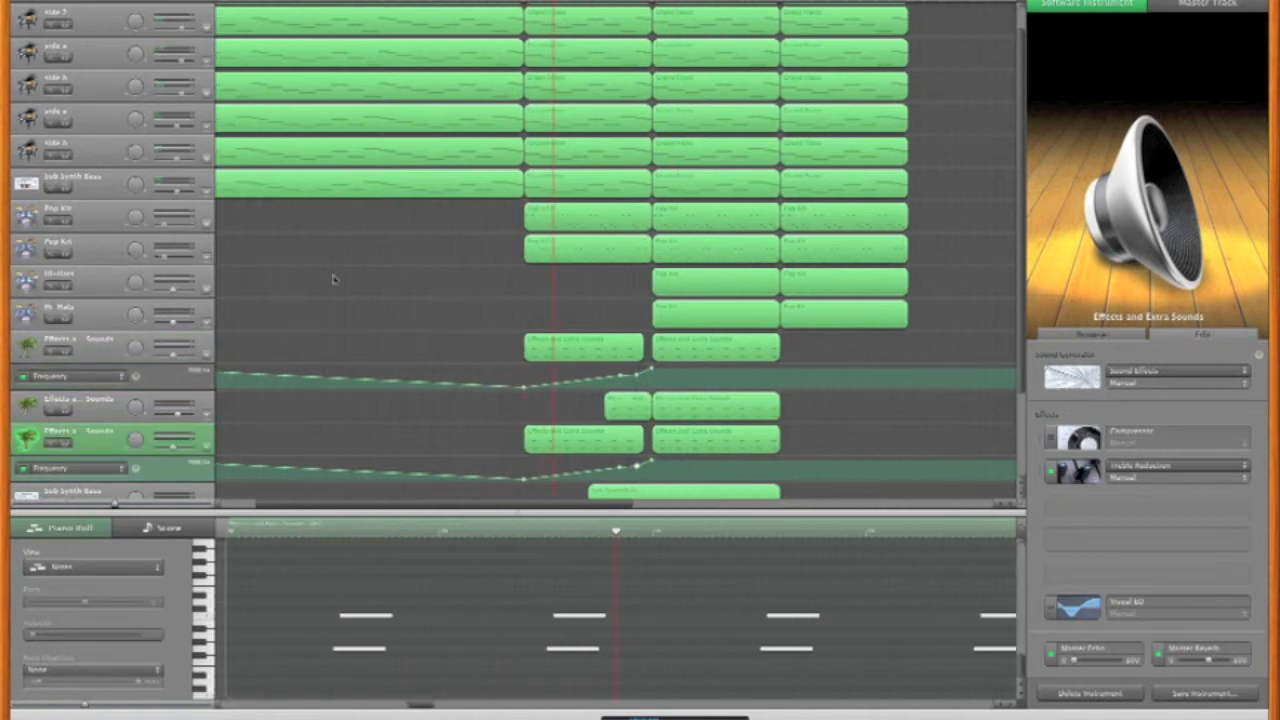
click(207, 414)
key(space)
click(606, 414)
key(Delete)
click(578, 2)
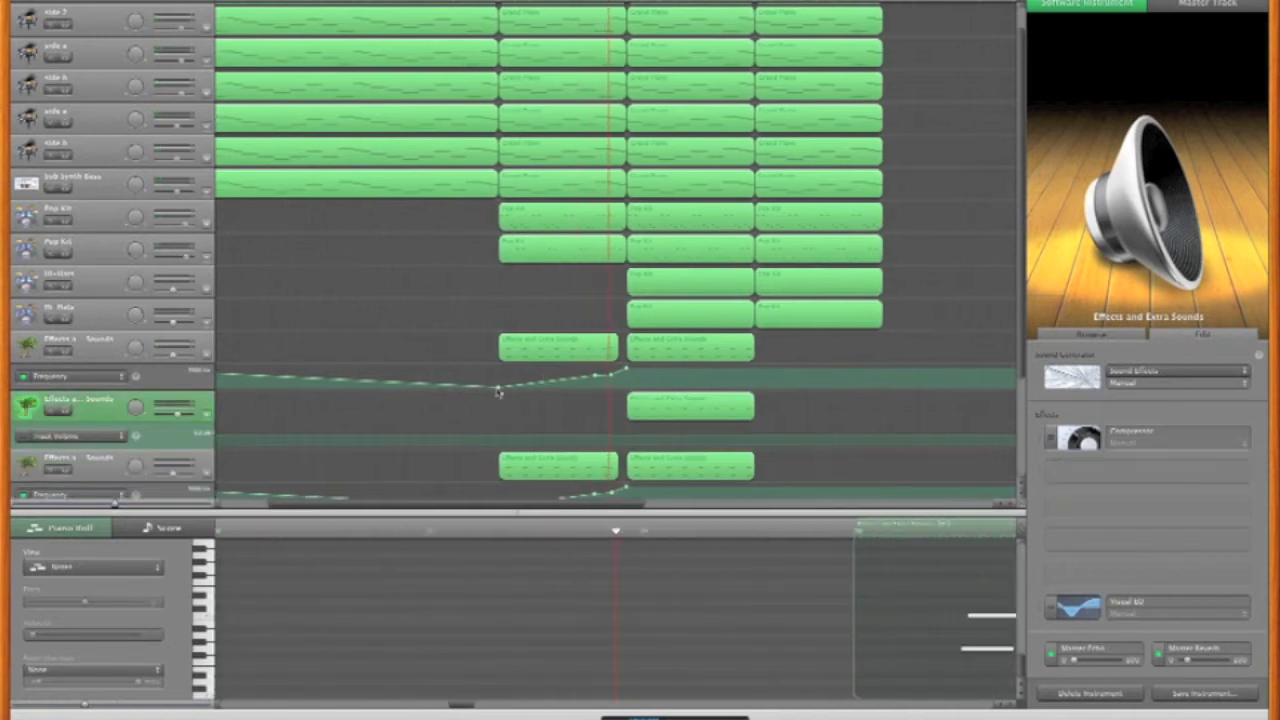
- Raise the first effects track's lowest frequency point and extend both trimmed effects regions back to the section end
click(498, 381)
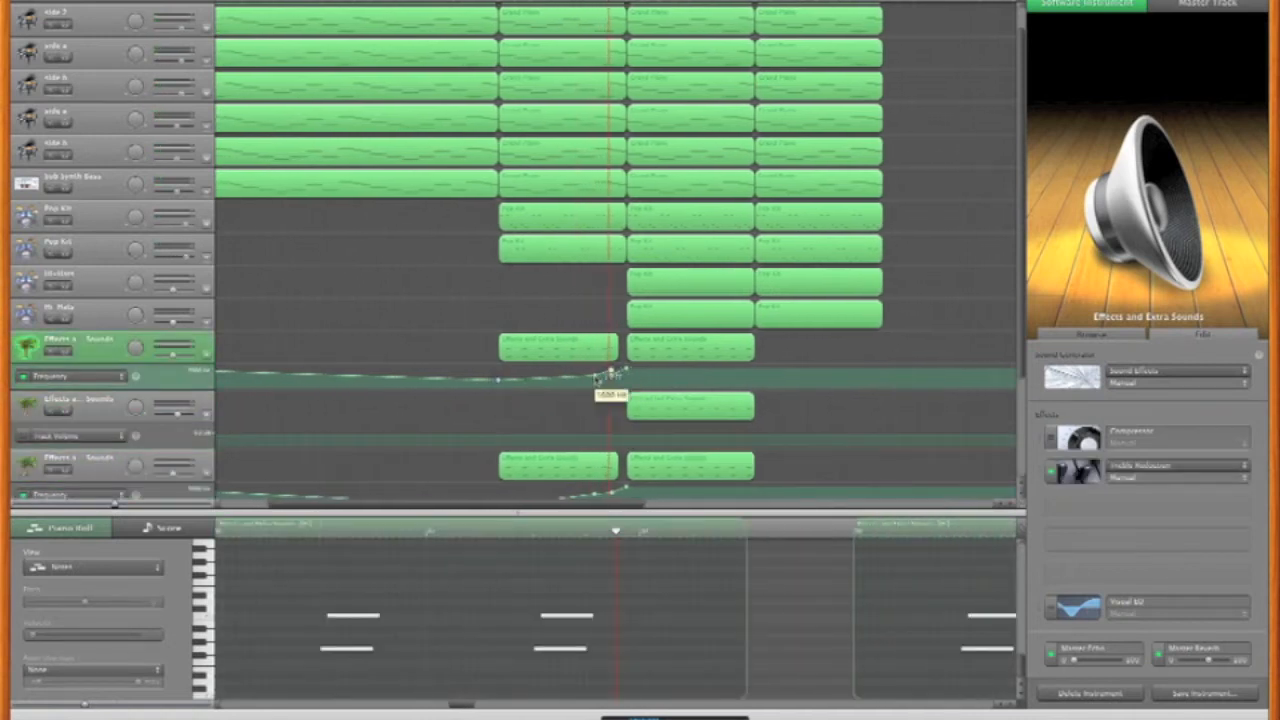
drag(616, 357, 626, 358)
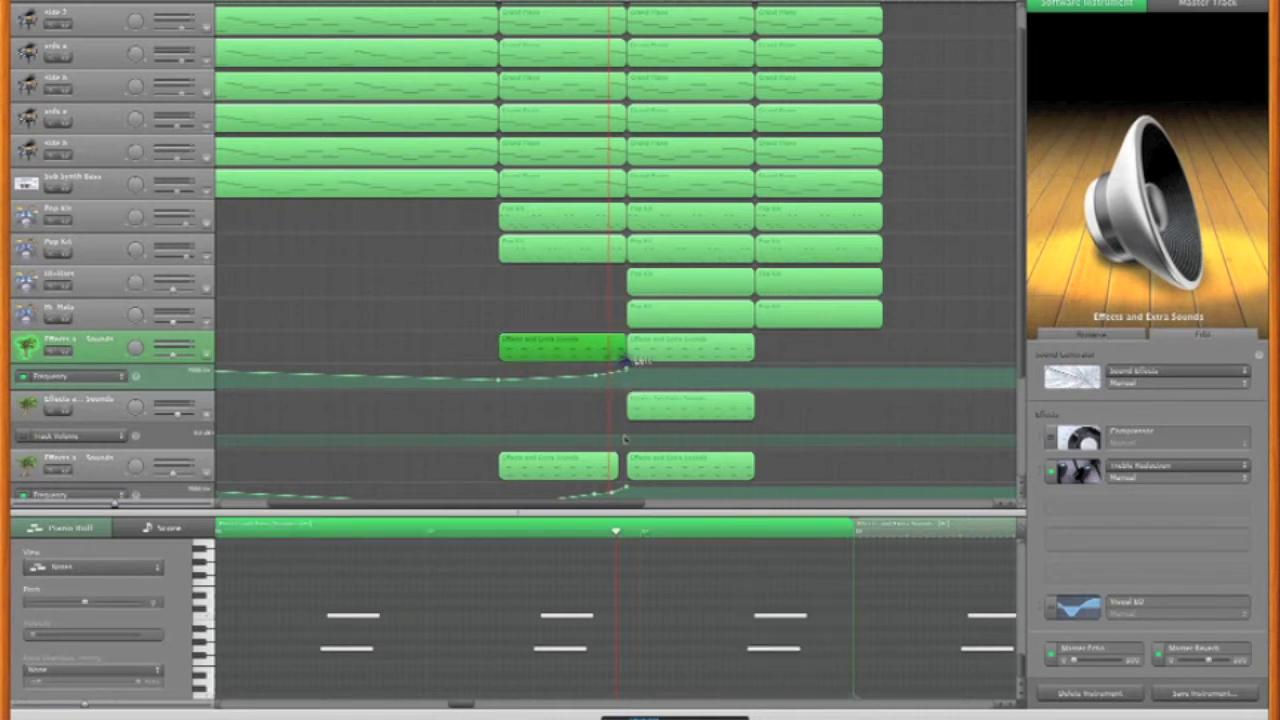
drag(615, 473, 622, 463)
- Raise the third effects track's lowest frequency point and fine-tune the later points on both frequency curves
click(499, 491)
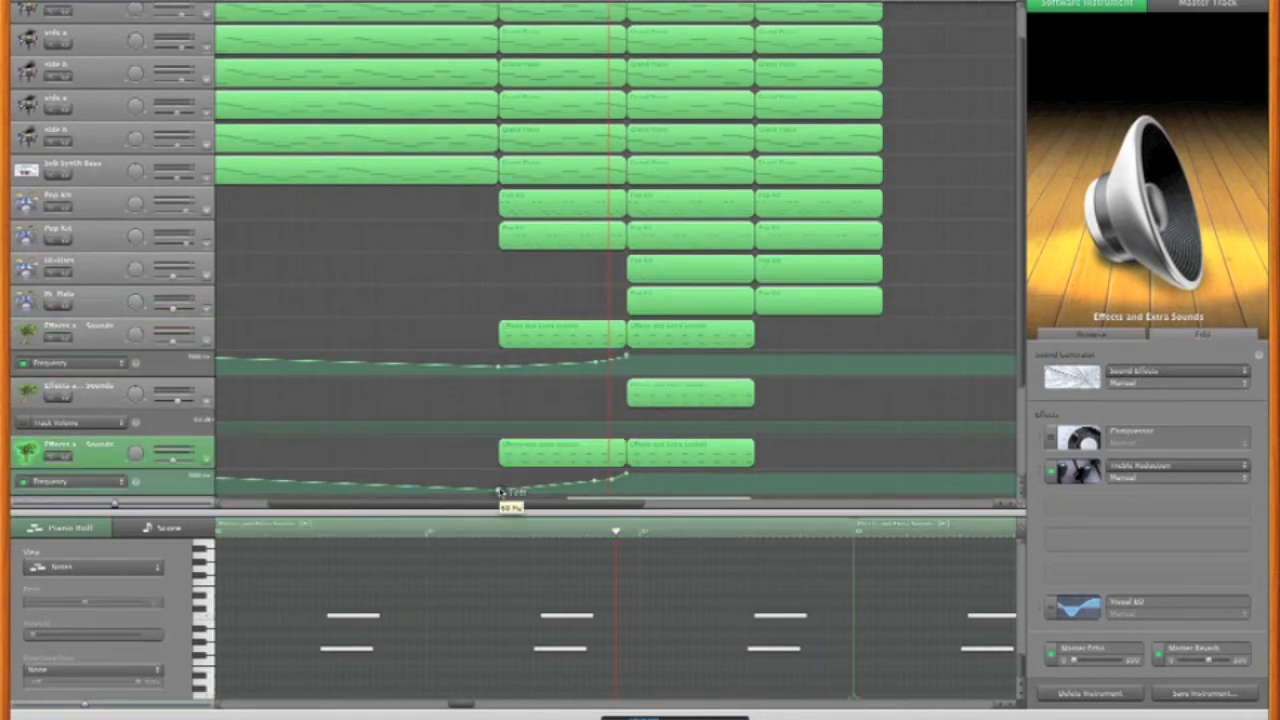
click(594, 364)
click(594, 481)
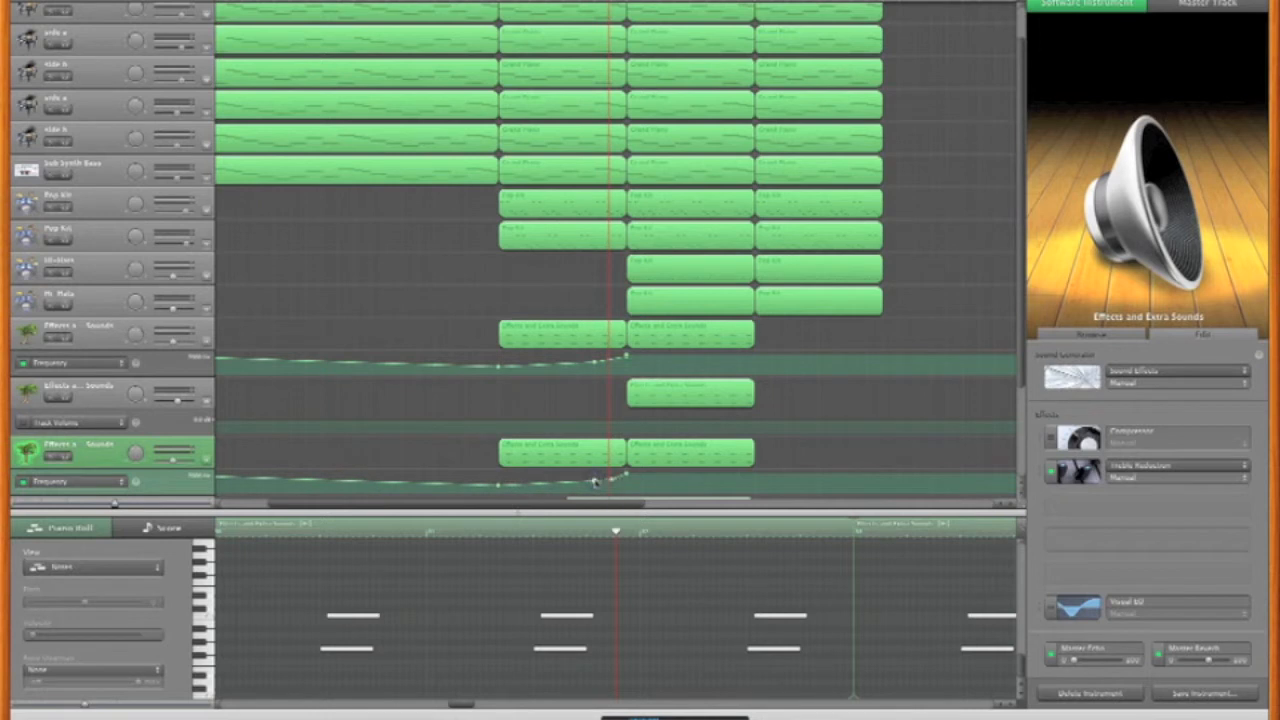
click(627, 358)
click(627, 482)
- Hide the automation of the first and third effects tracks
click(206, 341)
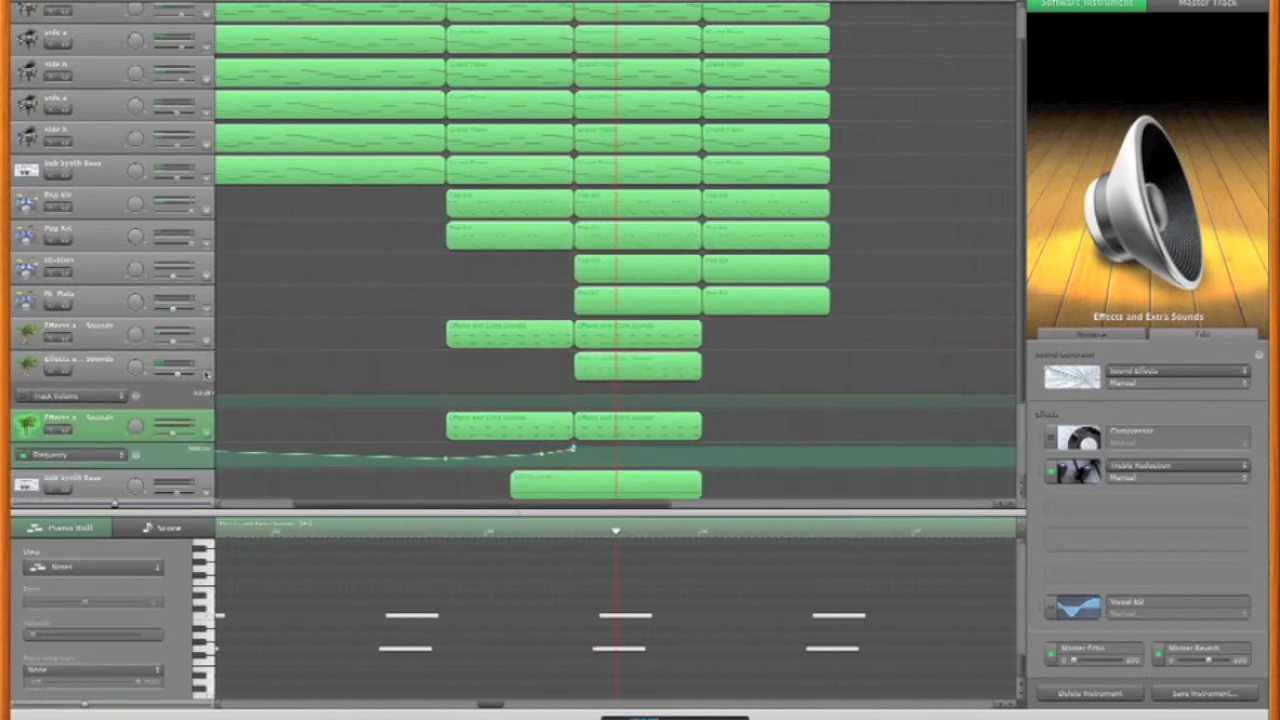
click(206, 434)
key(space)
- Delete most of the upper notes in the middle effects track's region and hide that track's automation
double_click(590, 370)
double_click(592, 414)
click(275, 639)
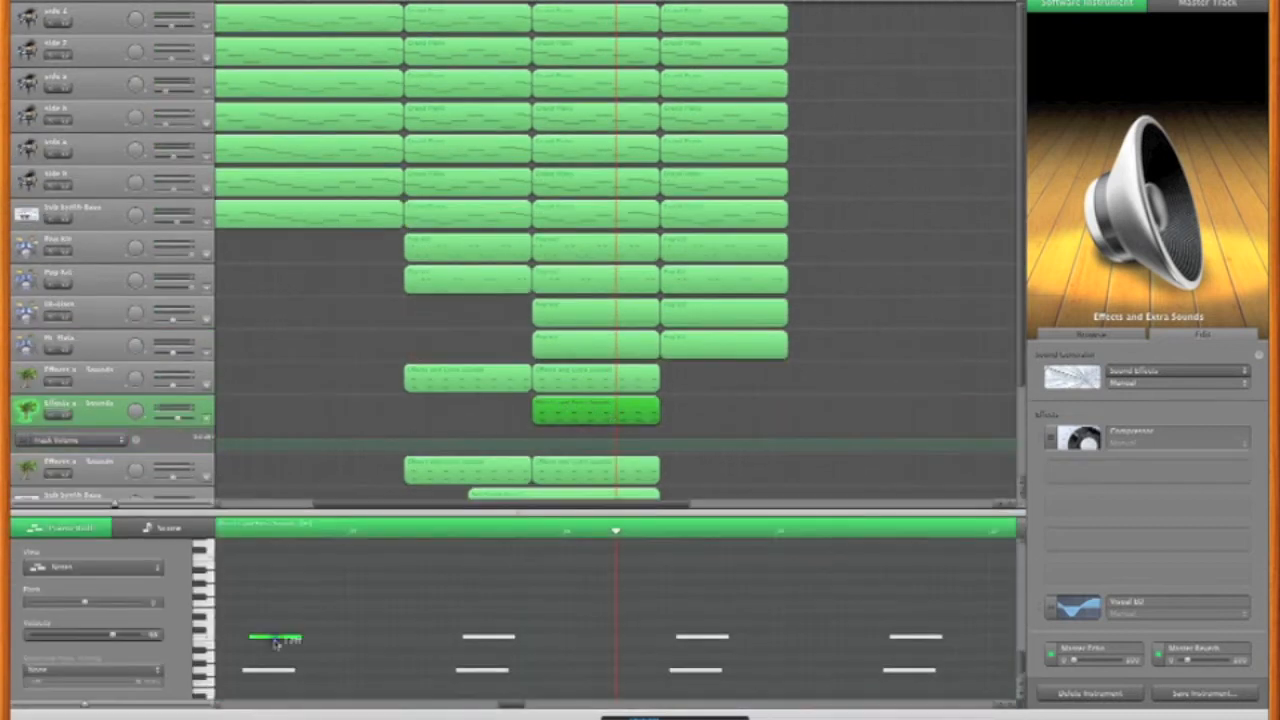
click(272, 620)
key(space)
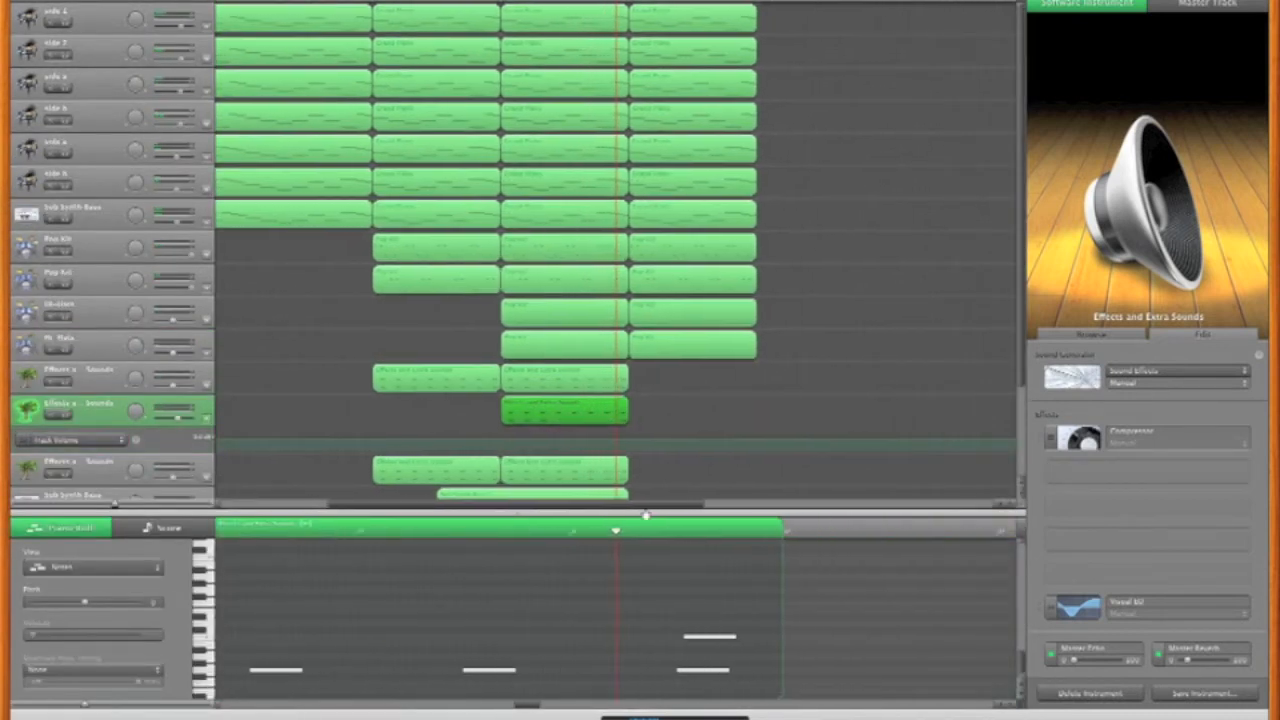
drag(582, 586, 289, 629)
key(a)
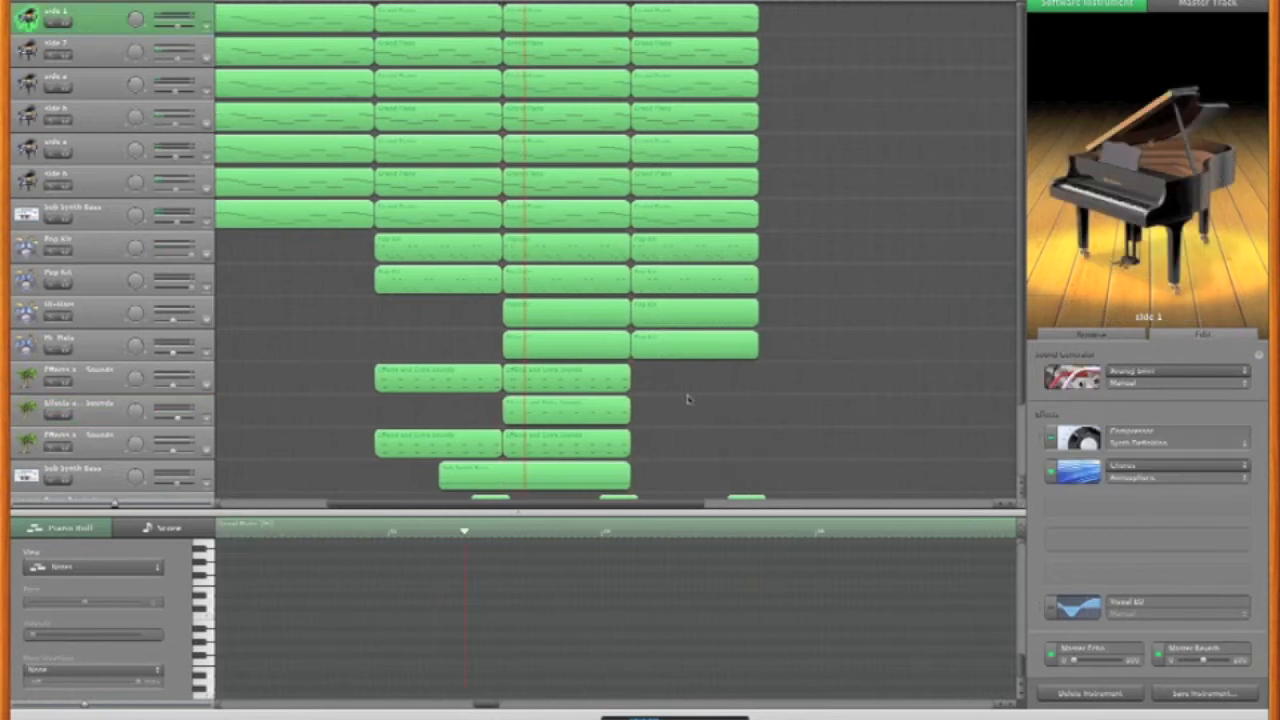
scroll(688, 399, left, 3)
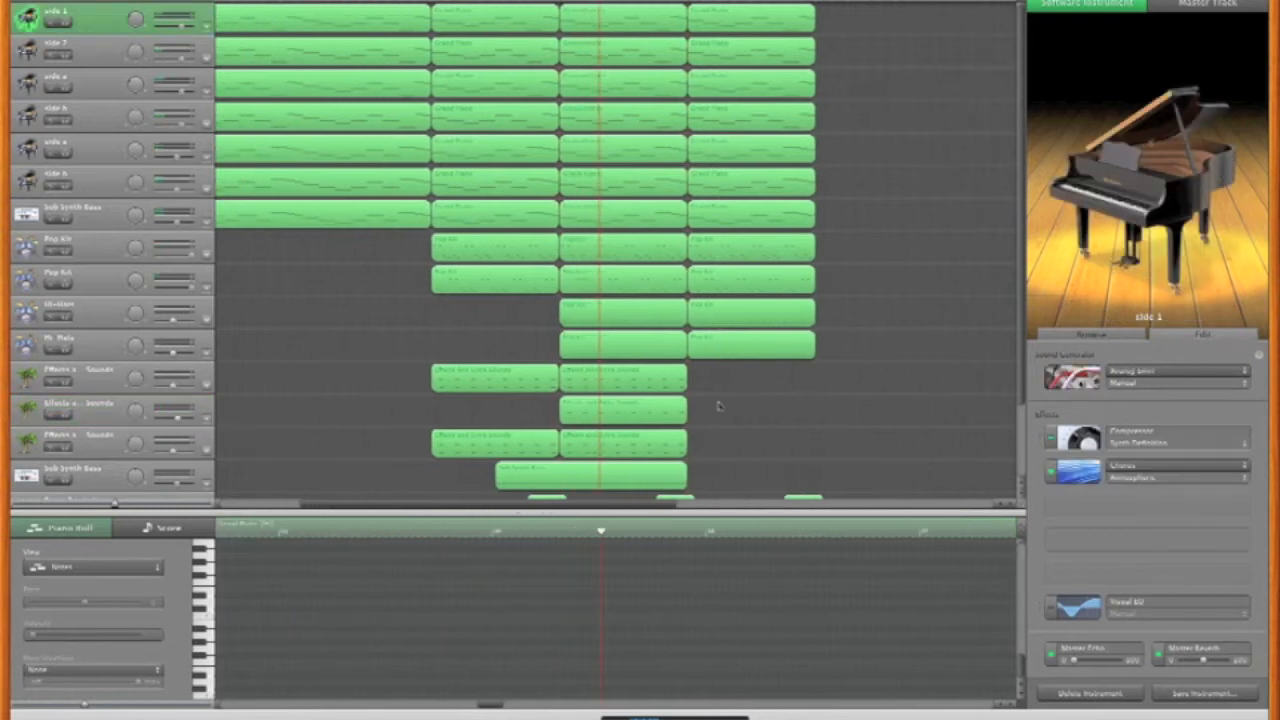
- Duplicate the lower Sub Synth Bass region directly after itself, check its copied frequency automation, and play back the result
scroll(700, 380, down, 2)
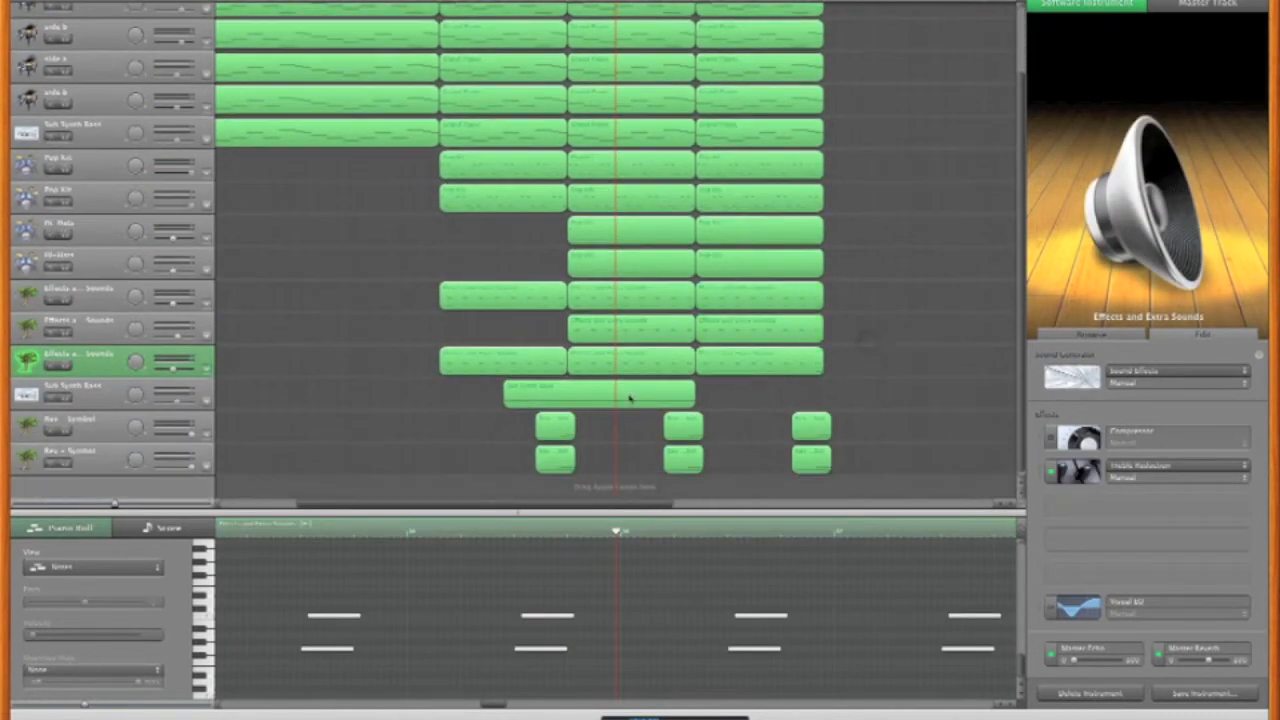
click(603, 399)
drag(603, 399, 795, 399)
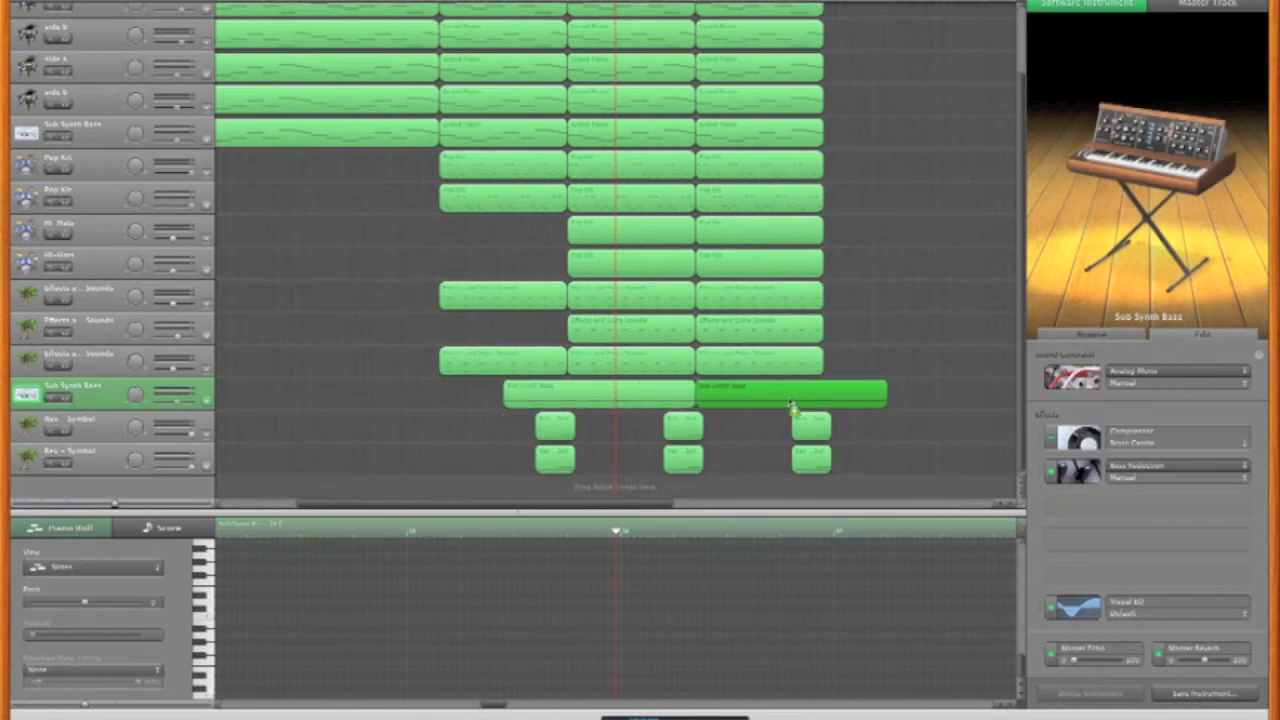
key(a)
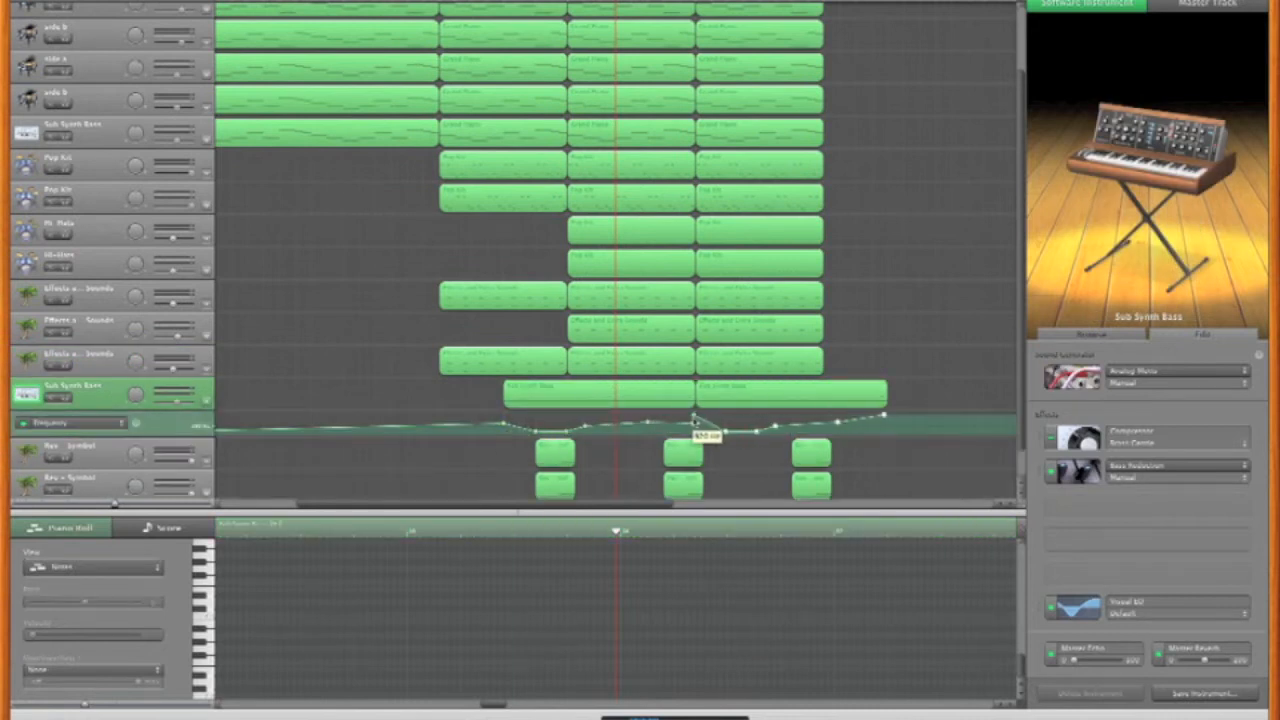
key(space)
click(460, 1)
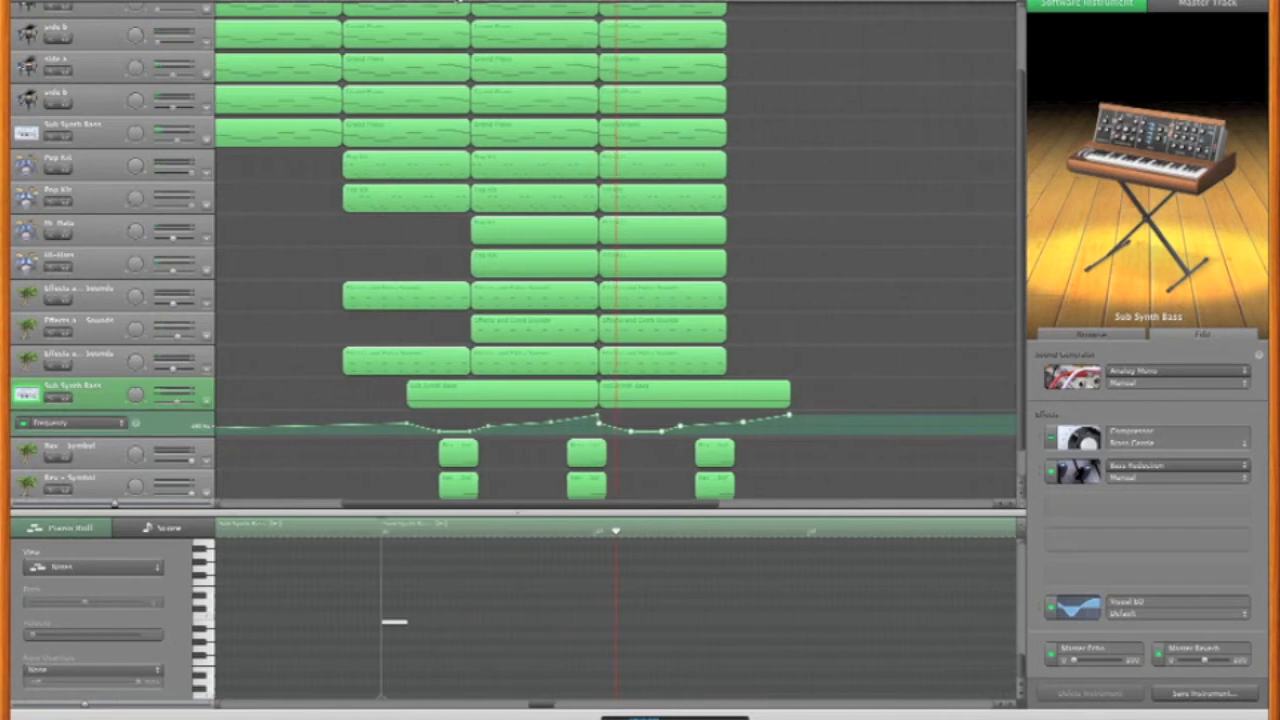
key(space)
- Move the side 1 track's later volume automation points back to the start of the last section
scroll(631, 94, up, 5)
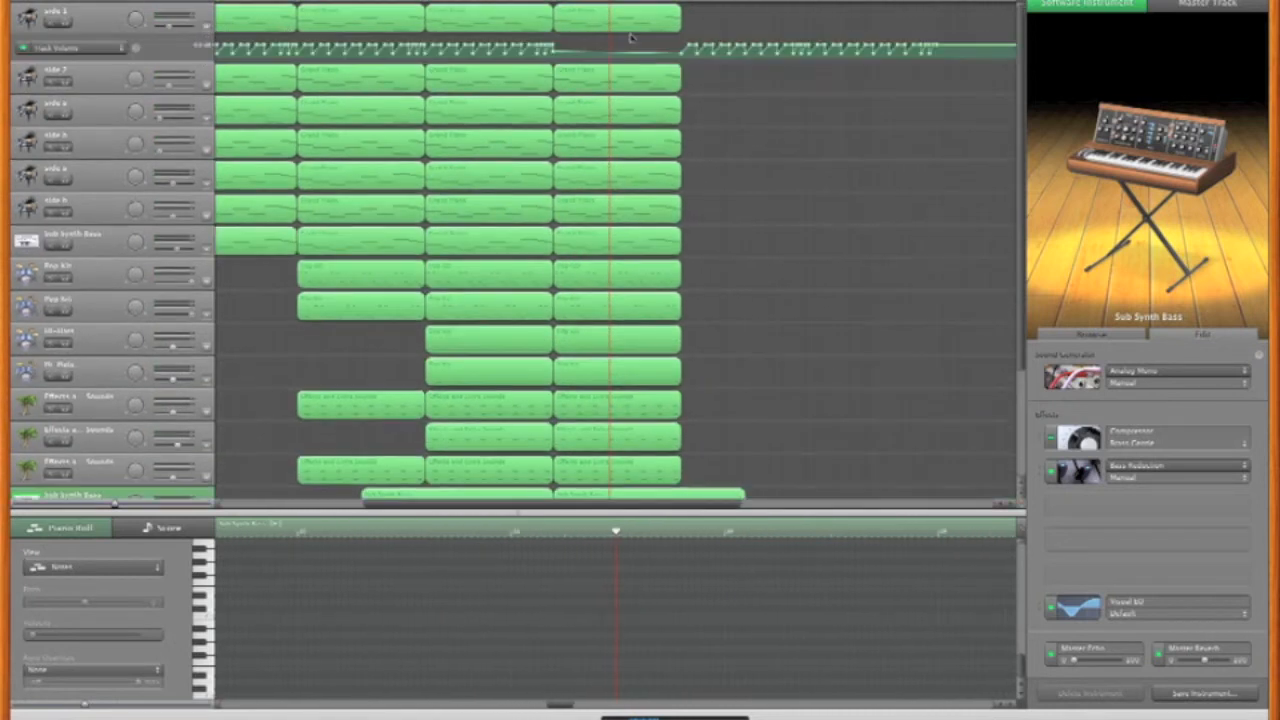
click(680, 55)
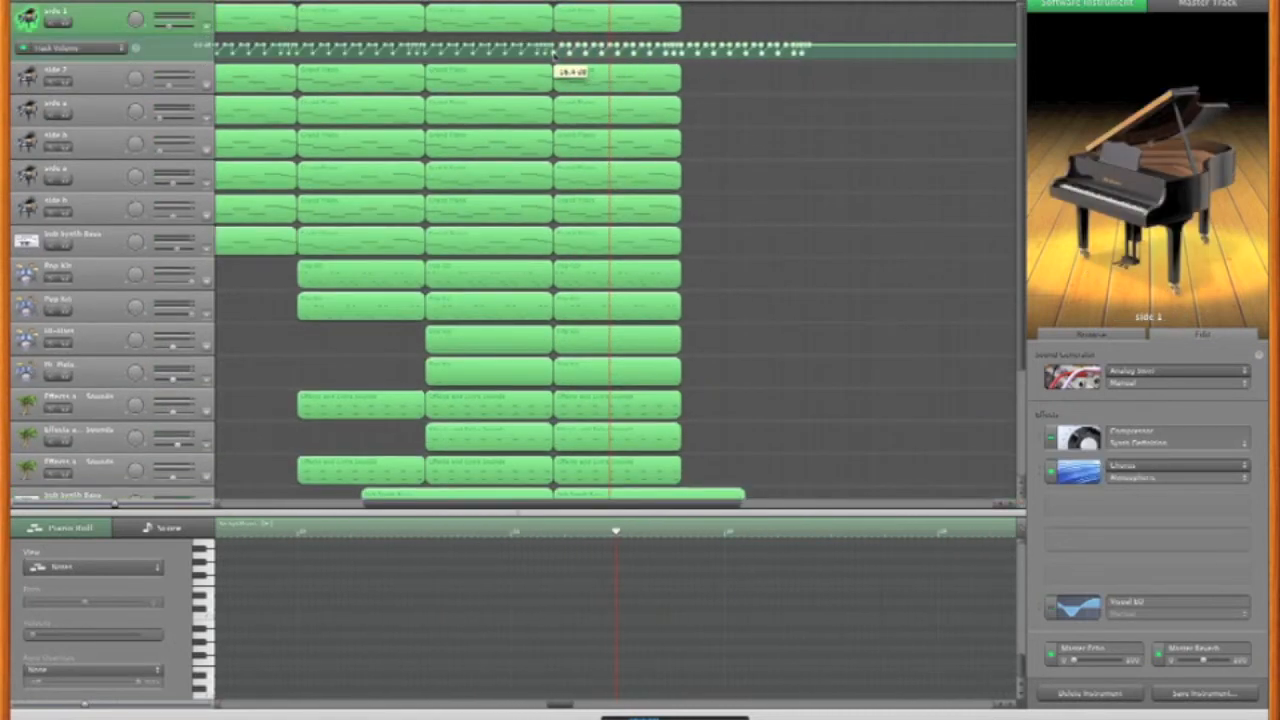
click(207, 85)
drag(631, 112, 935, 105)
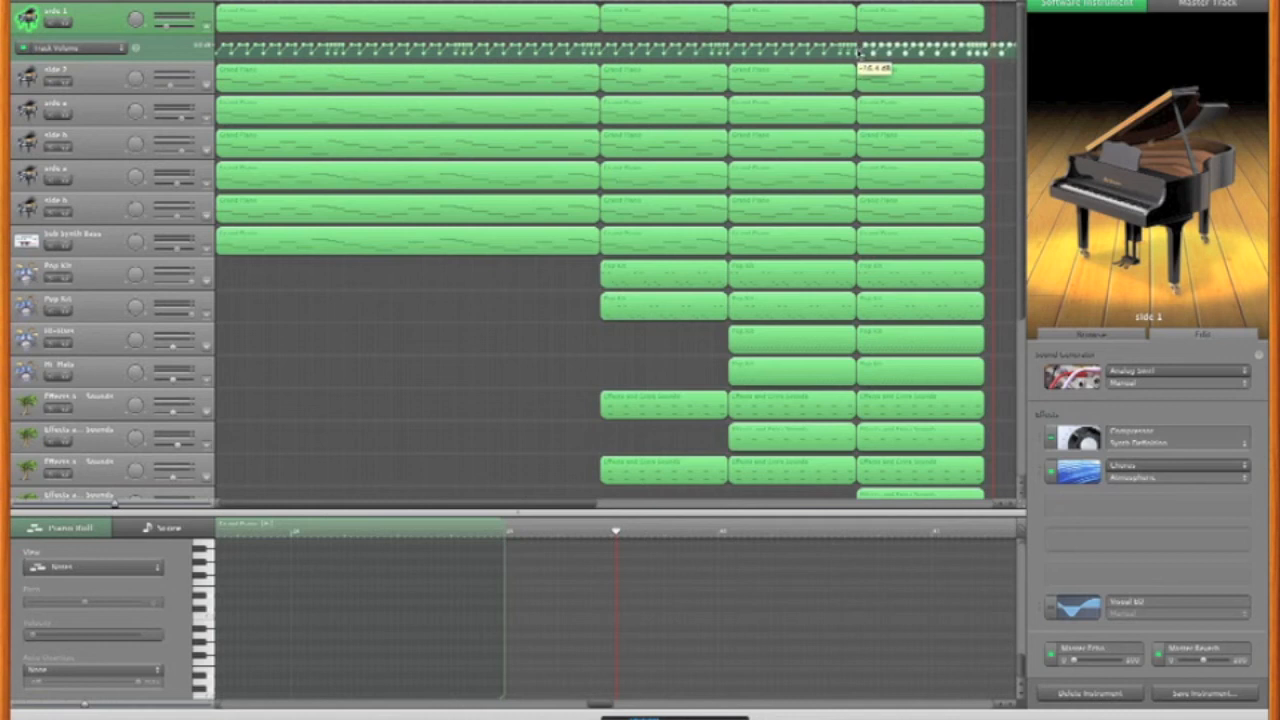
- Repeat the side 1 track's volume automation pattern well beyond the last section and hide the automation
scroll(800, 6, right, 10)
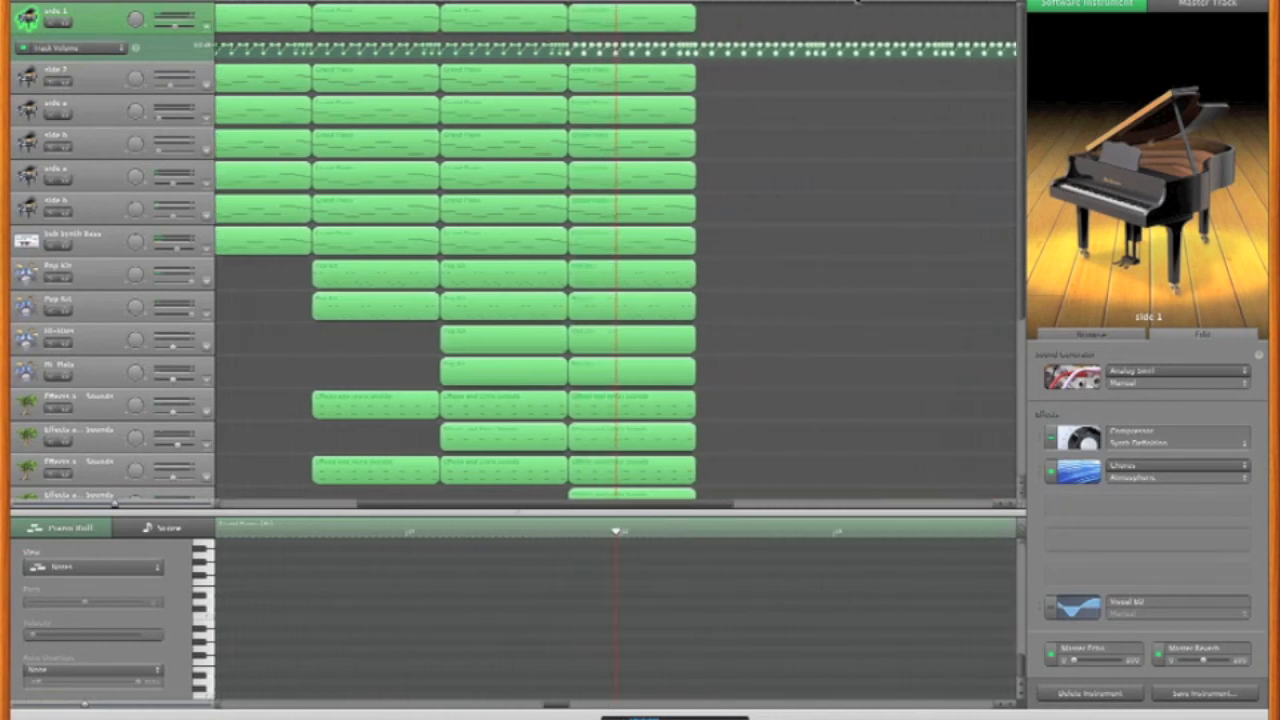
scroll(790, 20, right, 7)
scroll(806, 26, left, 15)
click(207, 22)
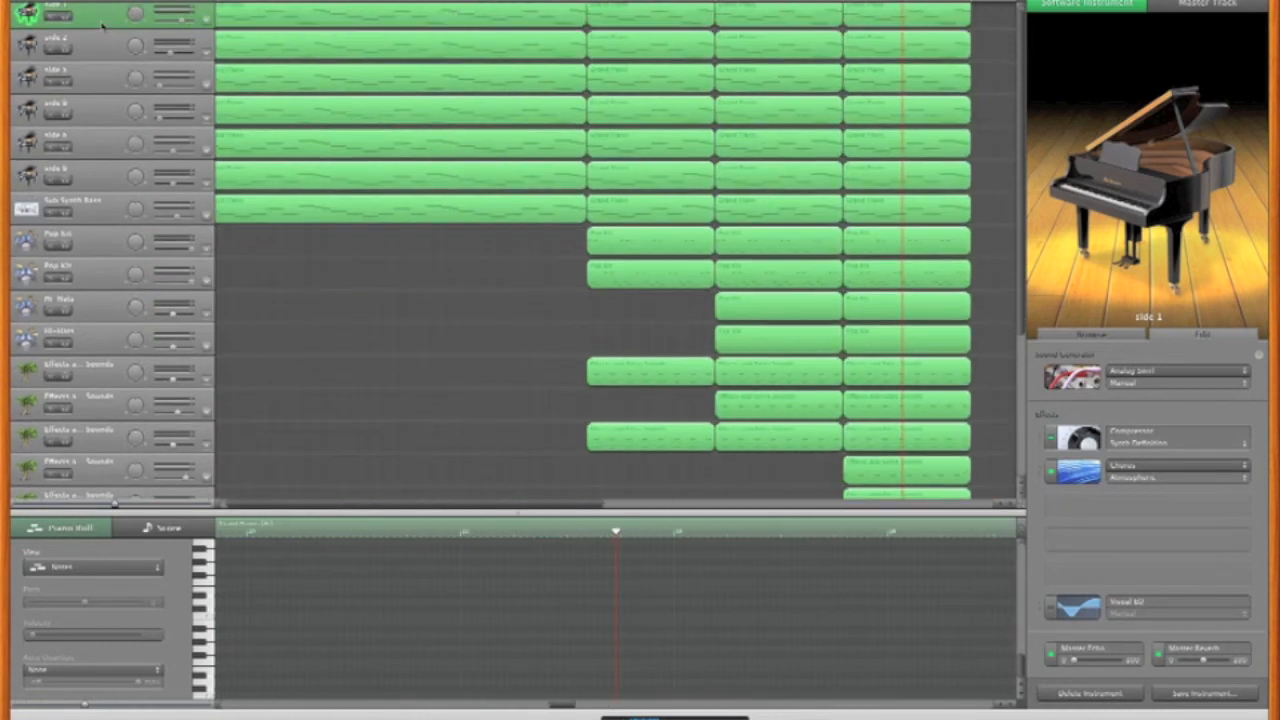
click(207, 21)
scroll(447, 65, right, 14)
scroll(447, 65, right, 10)
scroll(775, 36, left, 15)
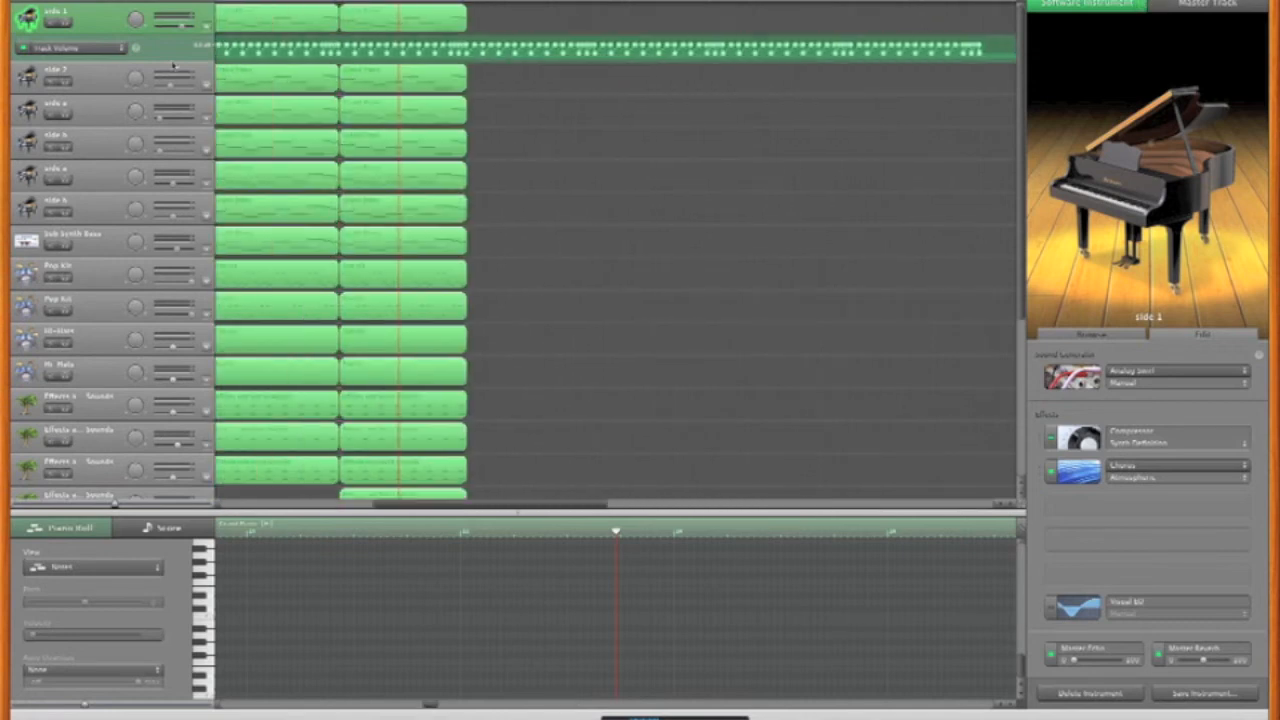
scroll(862, 63, right, 12)
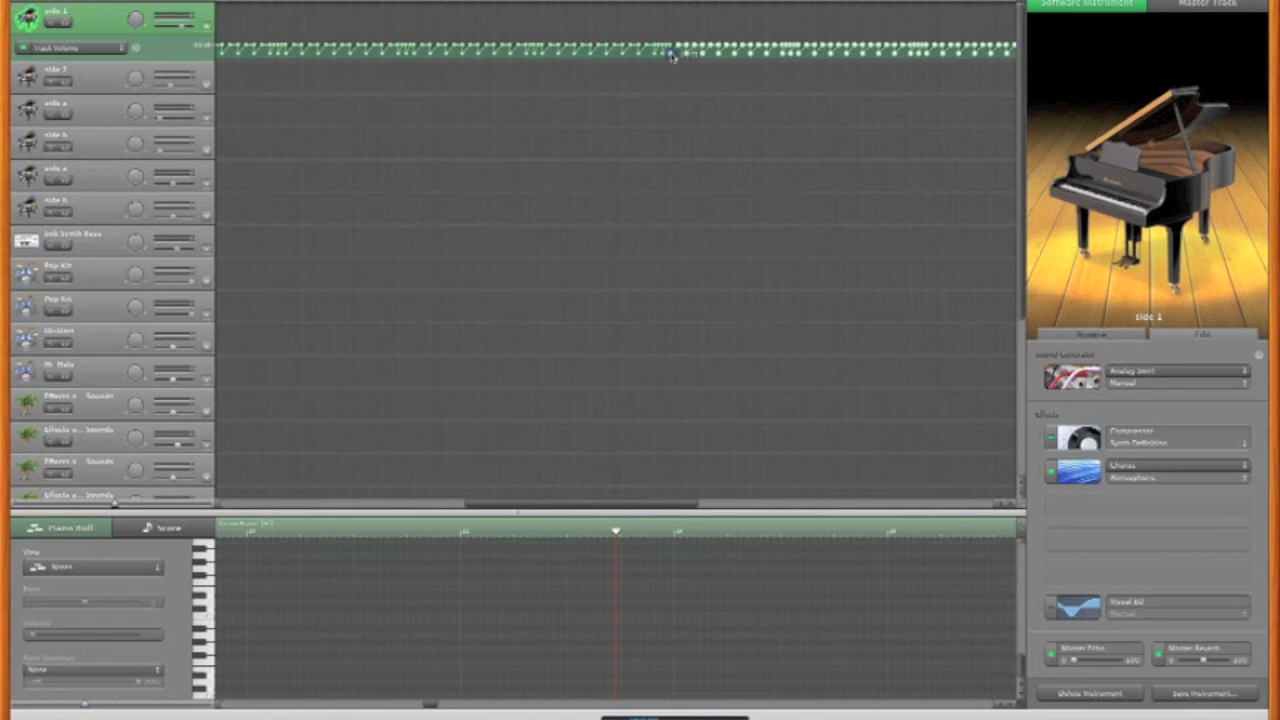
scroll(672, 57, left, 12)
click(207, 26)
- Duplicate the side 1 track, assign the side 2 instrument, and replace the old side 2 track with it
key(super+d)
click(1162, 436)
drag(874, 61, 504, 61)
click(112, 80)
key(super+BackSpace)
- Replace the next two piano tracks with two duplicates of the side 2 track, moving their regions into the duplicates
click(104, 46)
key(super+d)
key(super+d)
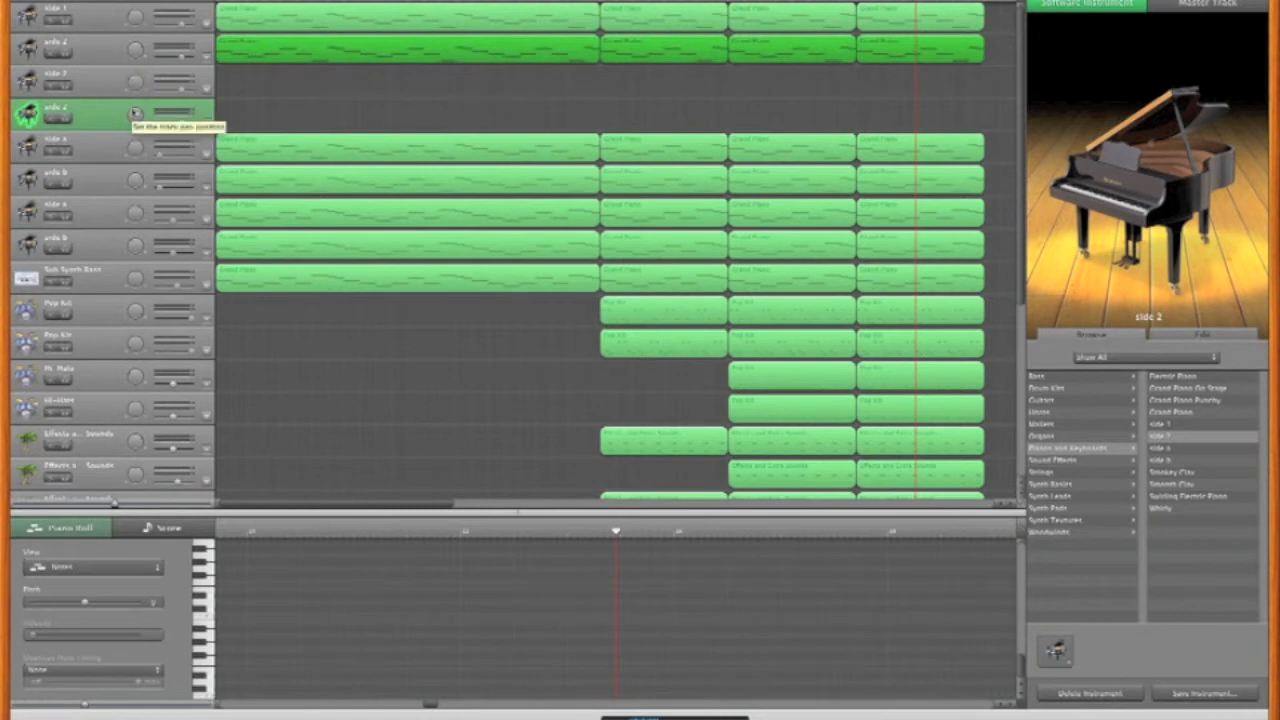
drag(284, 112, 878, 182)
drag(368, 152, 362, 96)
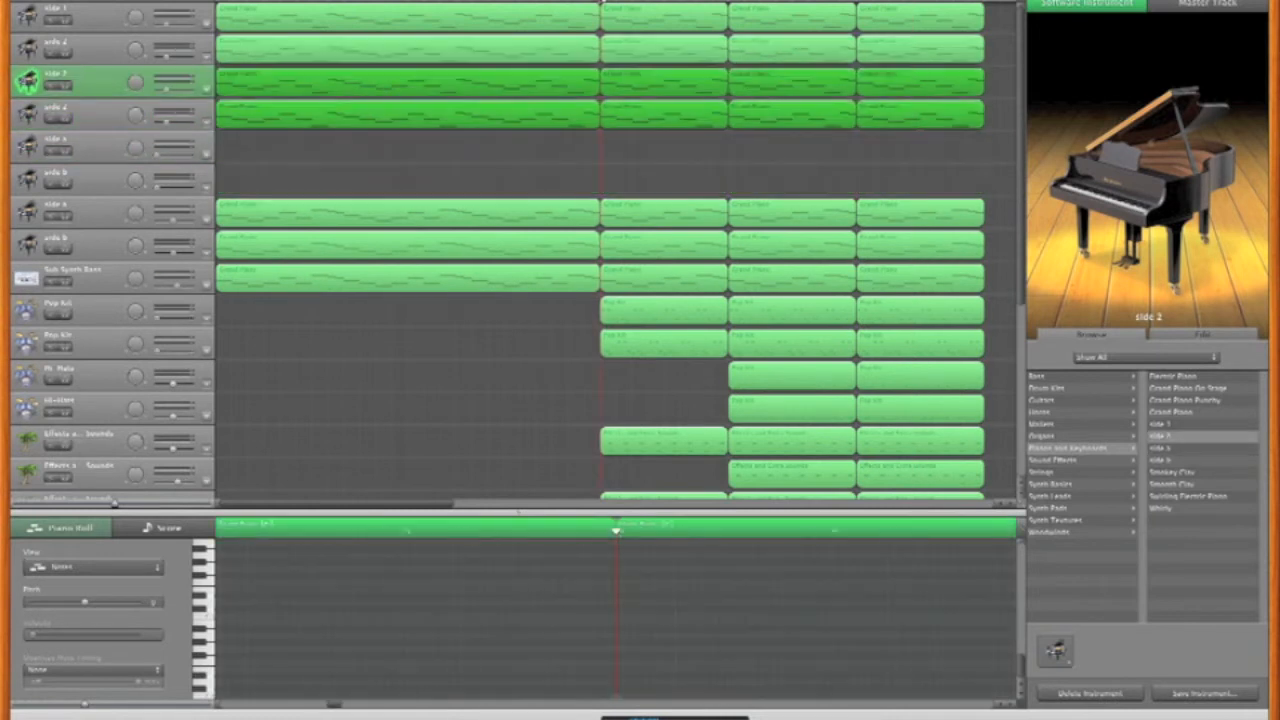
click(90, 150)
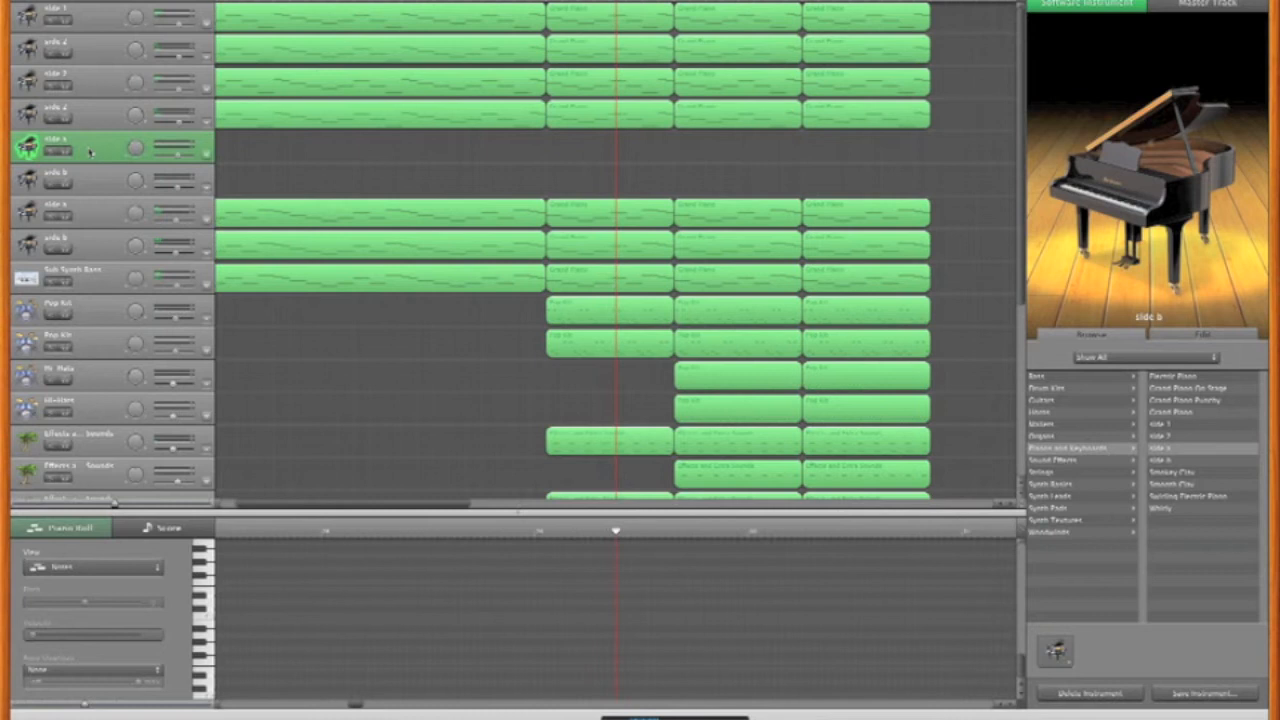
key(super+BackSpace)
key(super+BackSpace)
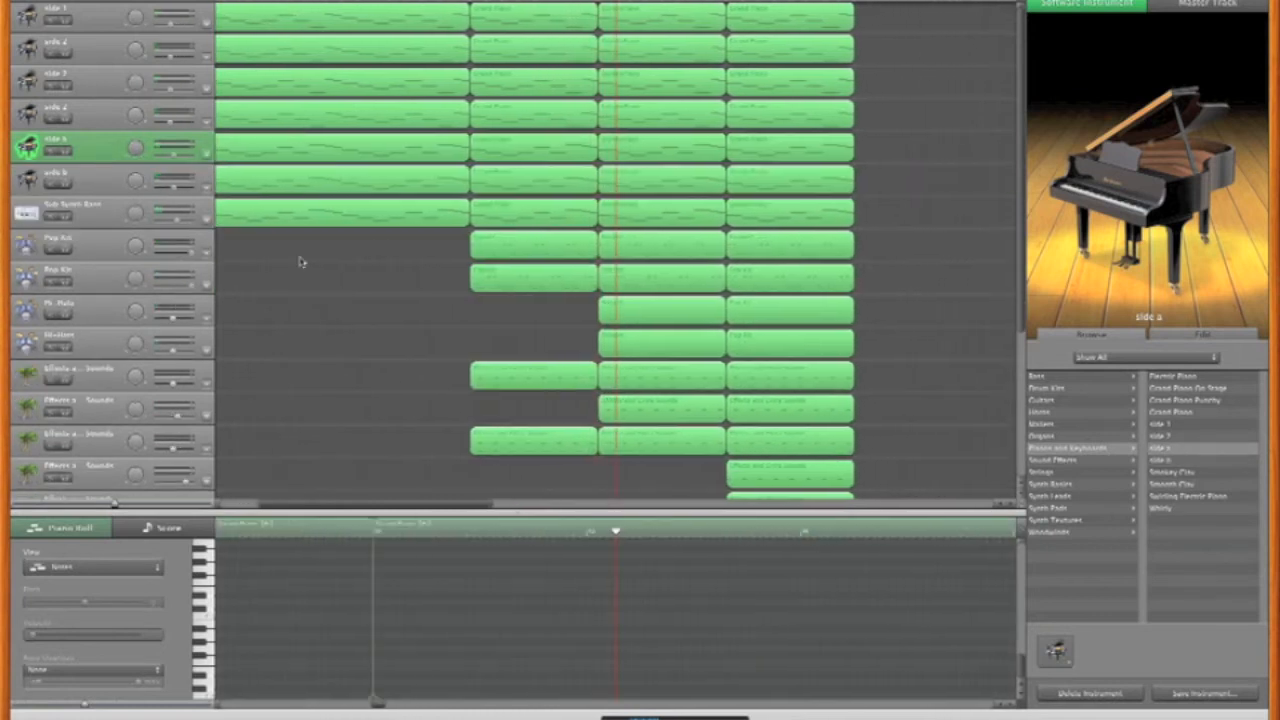
- Replace the last two piano tracks with two more side 2 track duplicates, moving their regions up and deleting the emptied tracks
key(space)
click(96, 118)
click(96, 150)
click(96, 118)
key(super+d)
key(super+d)
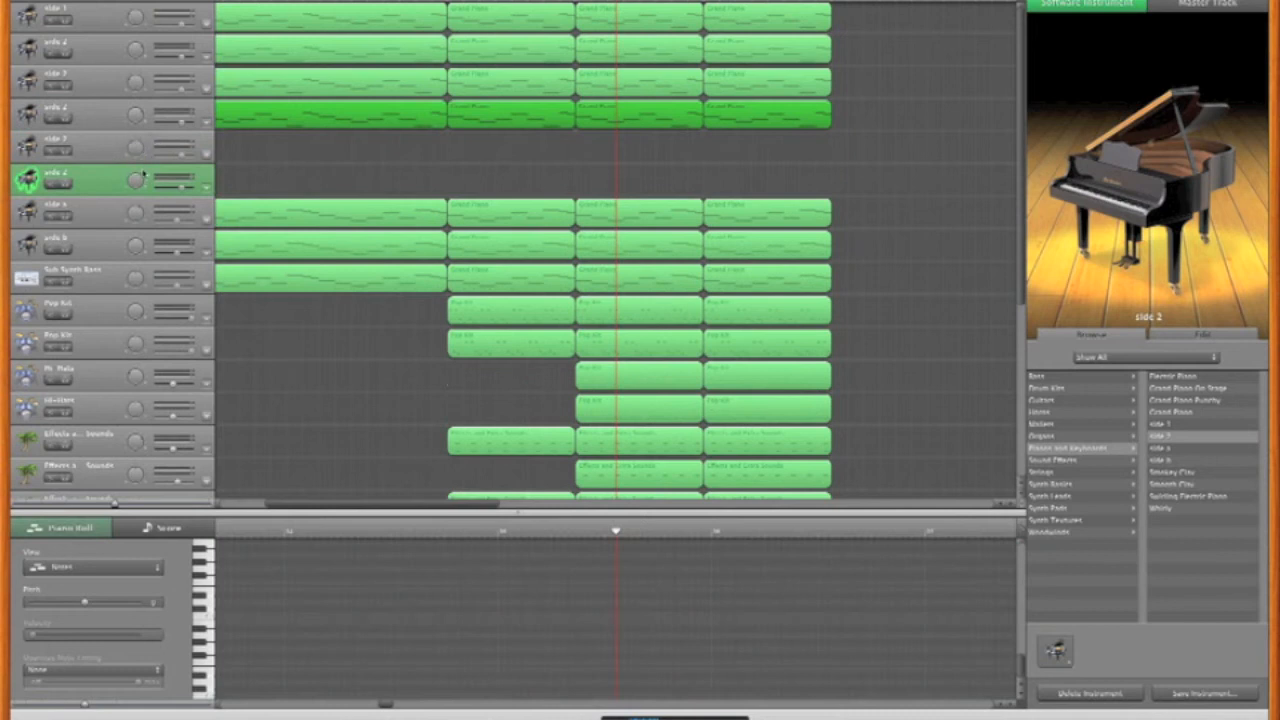
drag(310, 174, 744, 258)
drag(314, 208, 314, 143)
click(100, 217)
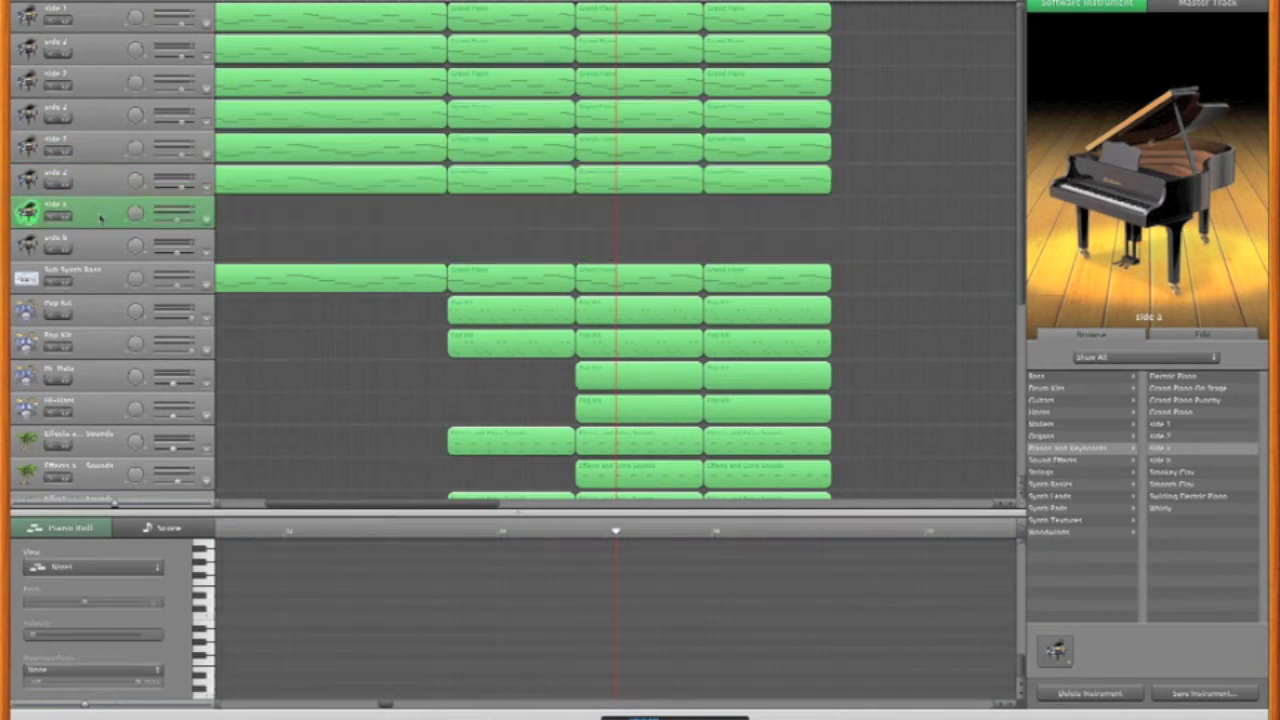
key(super+BackSpace)
key(super+BackSpace)
key(super+BackSpace)
- Assign the side a and side b instruments alternately to the four duplicated piano tracks and play the song
click(98, 148)
key(Down)
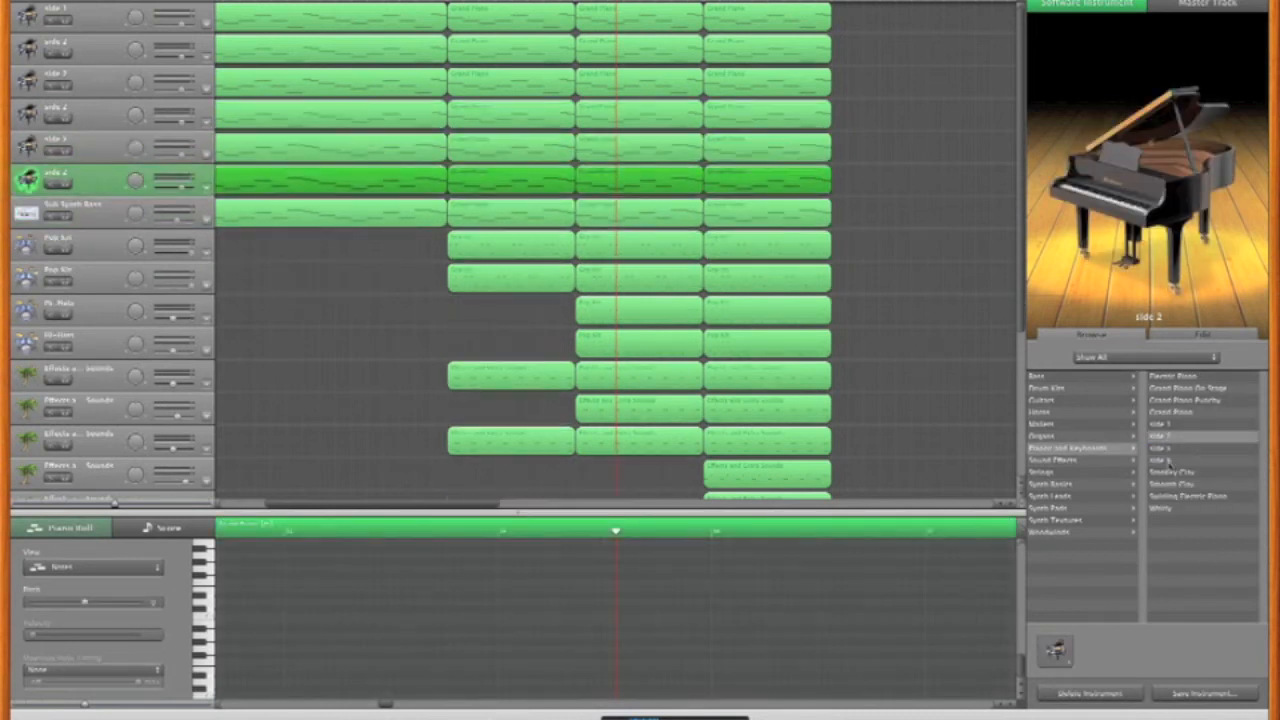
click(96, 84)
click(1180, 448)
click(96, 116)
click(1178, 460)
key(space)
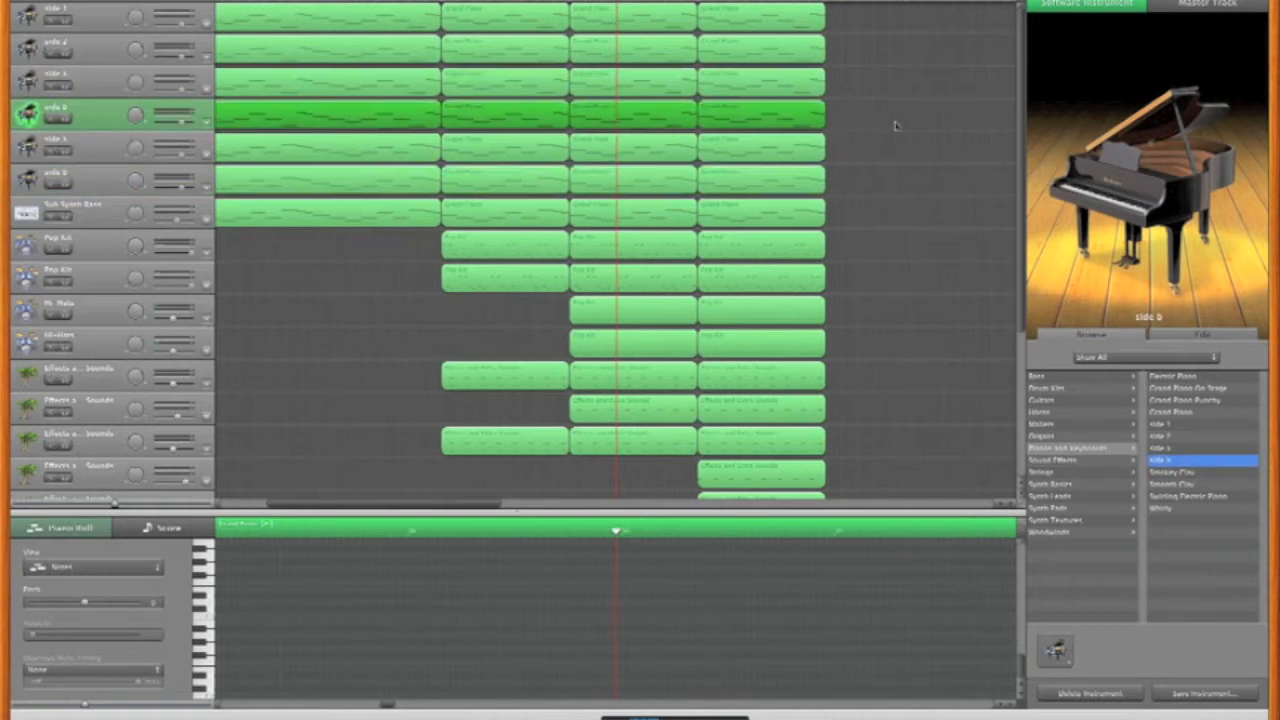
- Move the four lower effects tracks' regions one section earlier and copy them into the following section
click(318, 287)
scroll(327, 289, down, 3)
scroll(443, 329, down, 3)
drag(749, 243, 560, 372)
drag(599, 356, 481, 358)
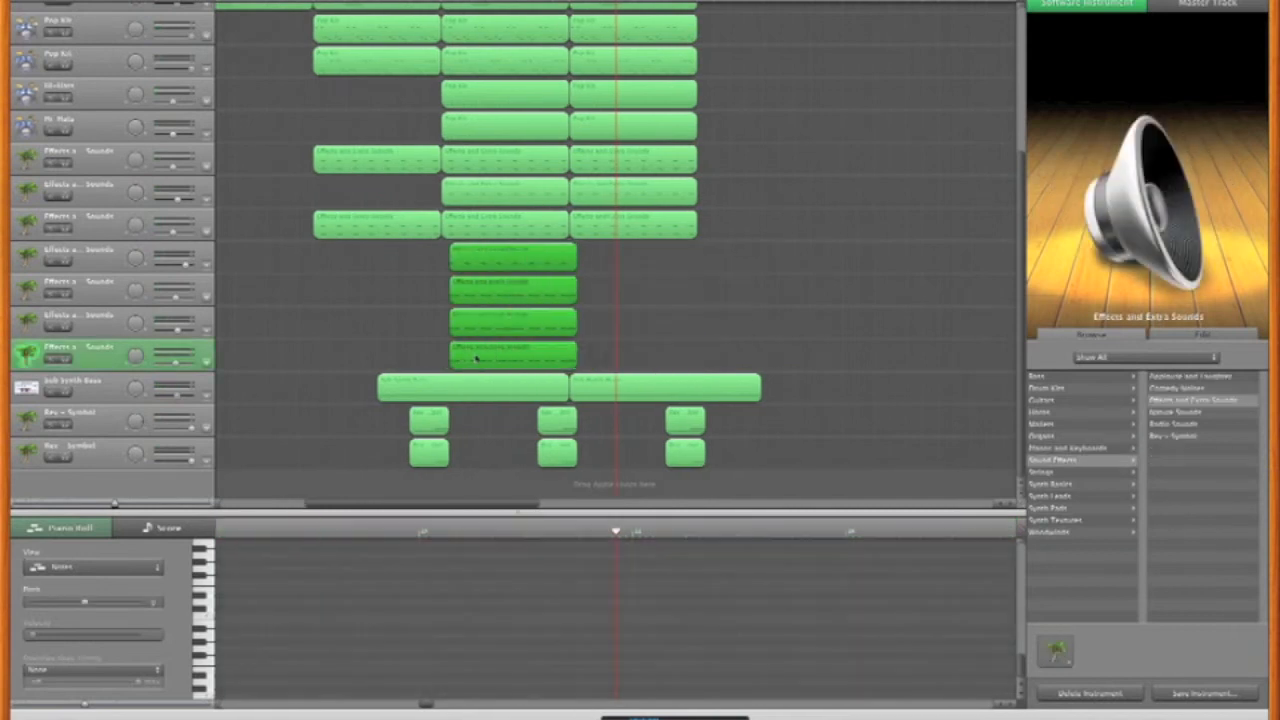
drag(469, 263, 598, 263)
scroll(598, 263, left, 2)
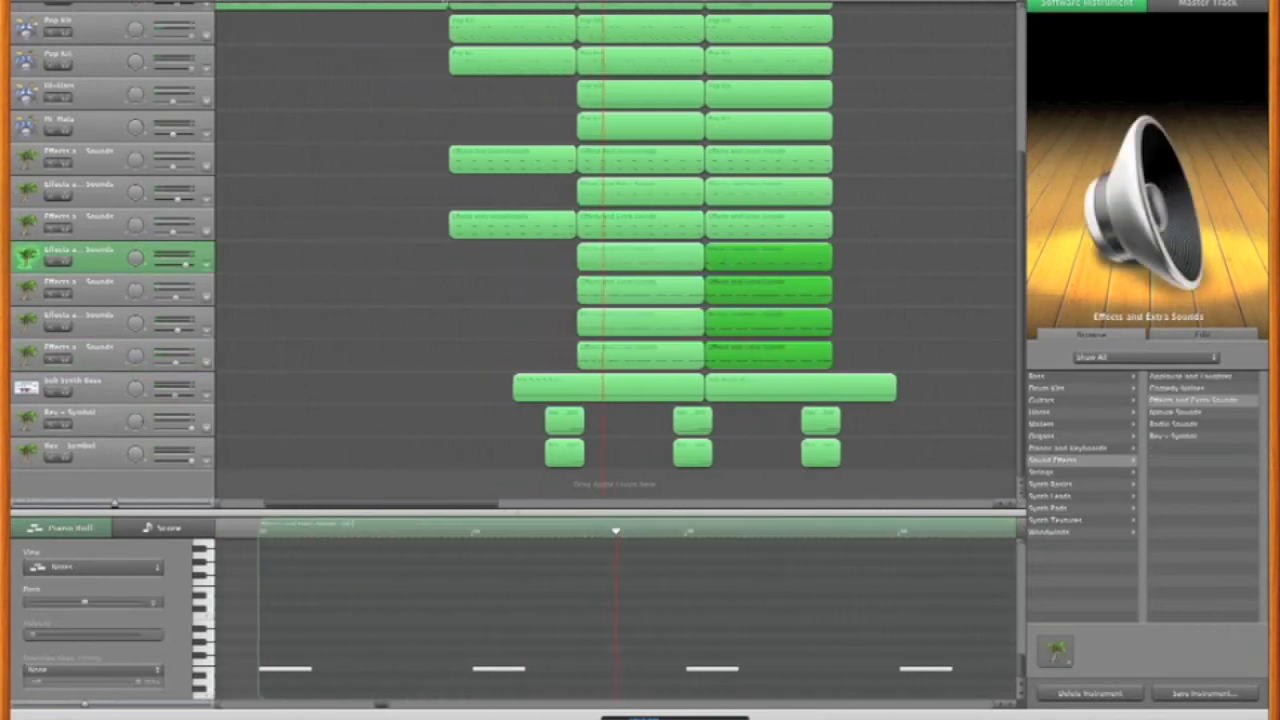
click(278, 190)
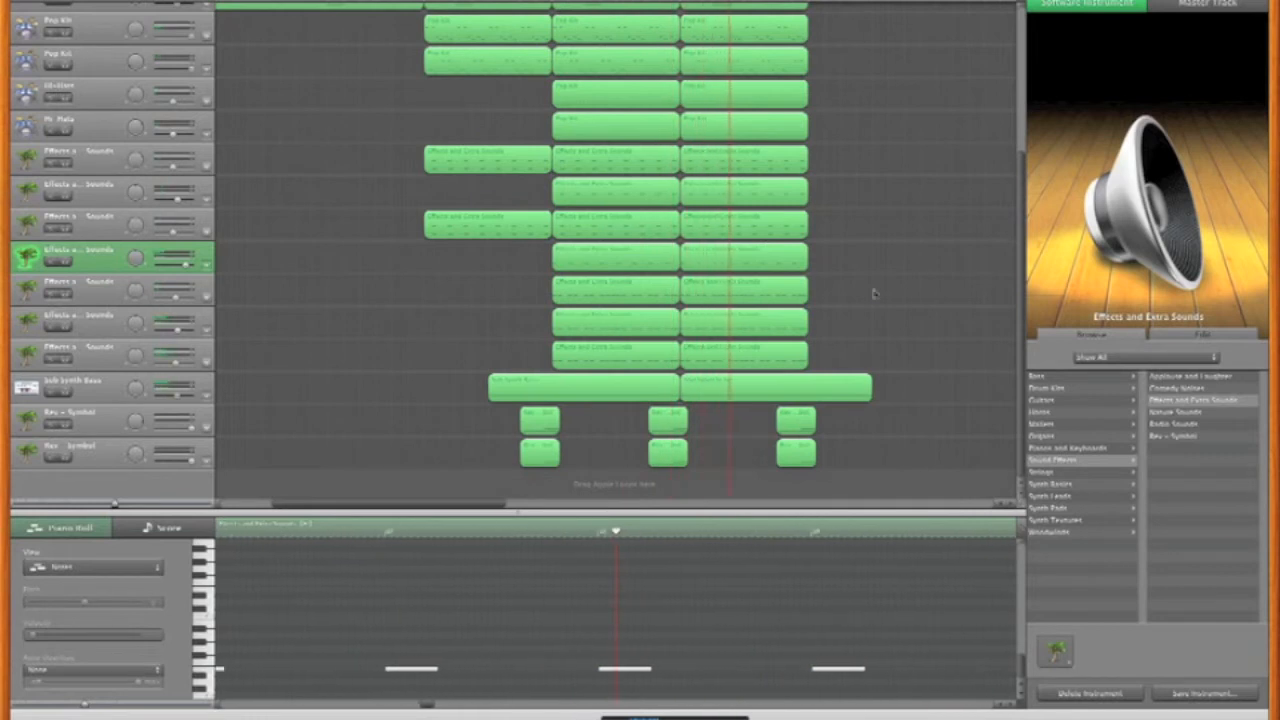
- Copy the second lower Sub Synth Bass region to a duplicate track below and raise its long note's pitch
click(614, 390)
drag(614, 390, 628, 416)
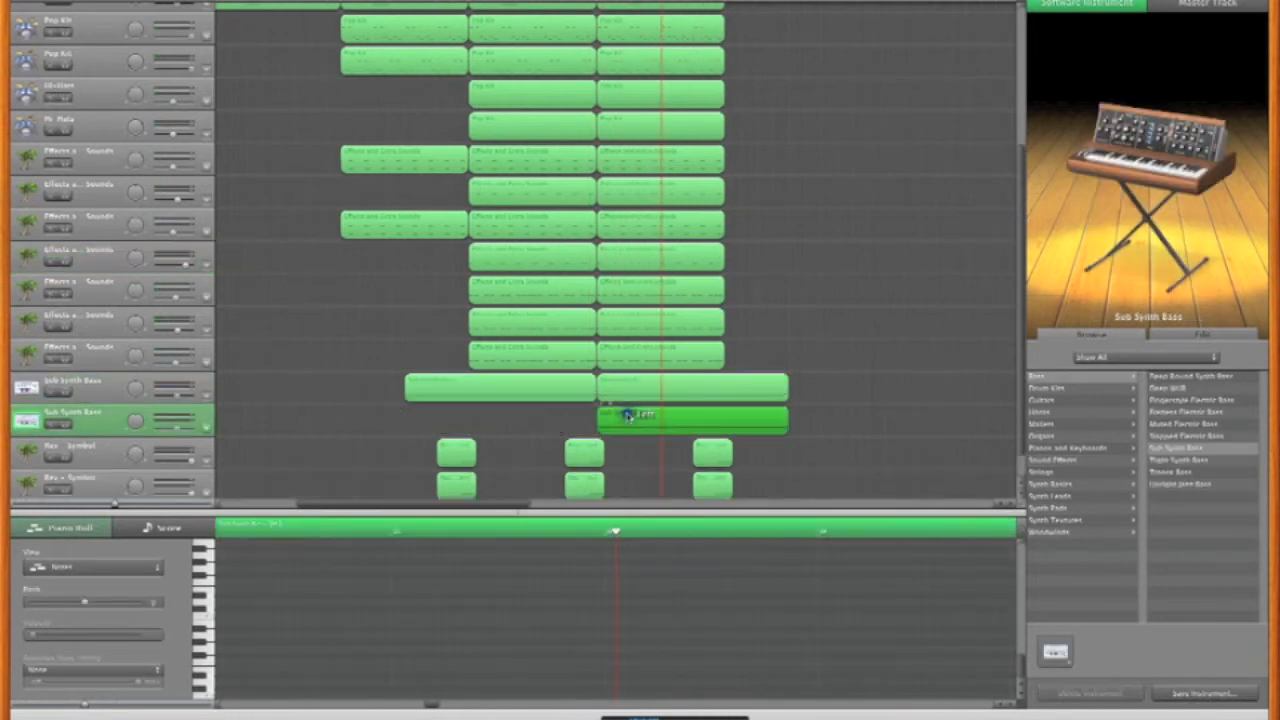
double_click(628, 416)
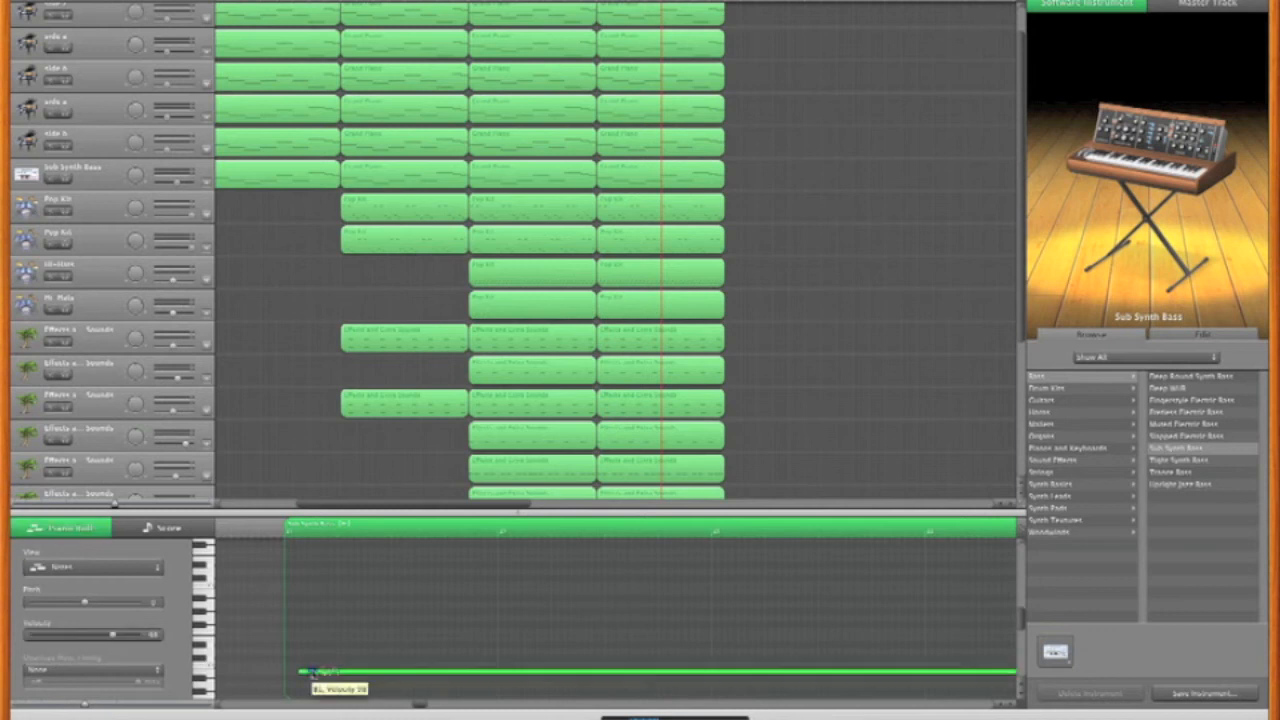
drag(312, 672, 314, 584)
scroll(312, 600, up, 2)
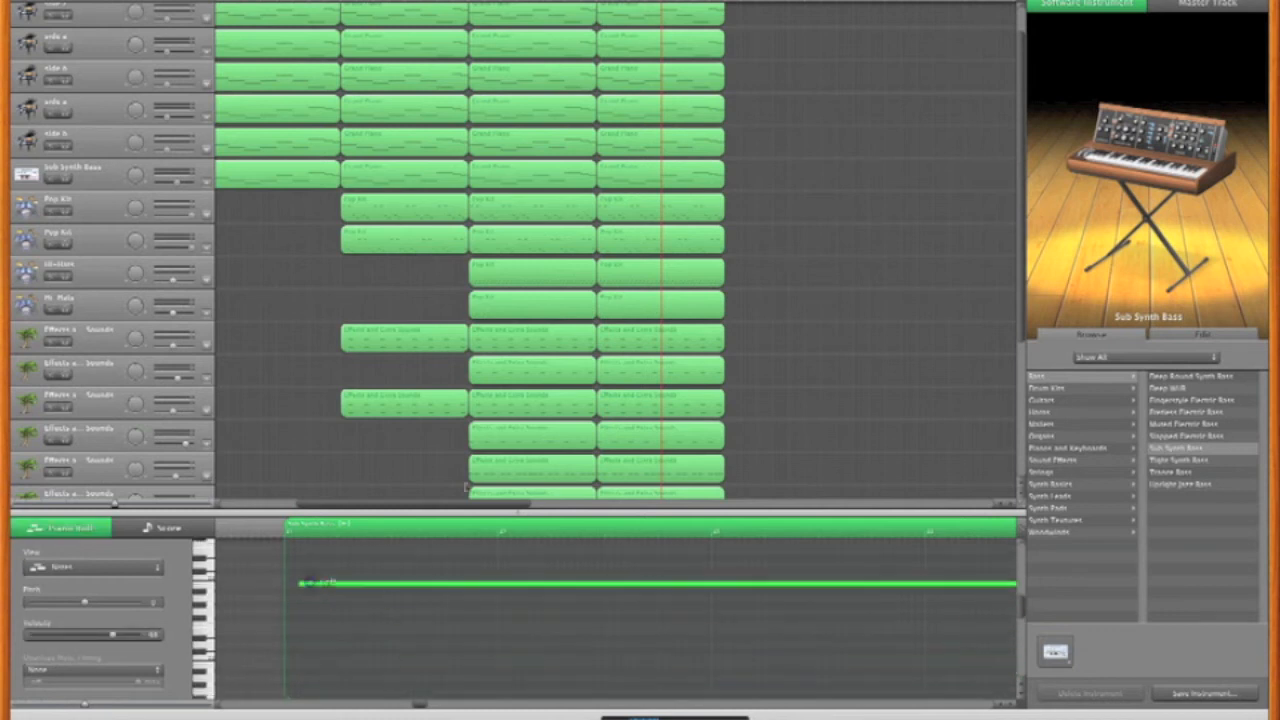
scroll(600, 400, down, 5)
- Shorten the Analog Mono glide on the duplicated Sub Synth Bass track while listening to the result
click(1194, 337)
click(1072, 377)
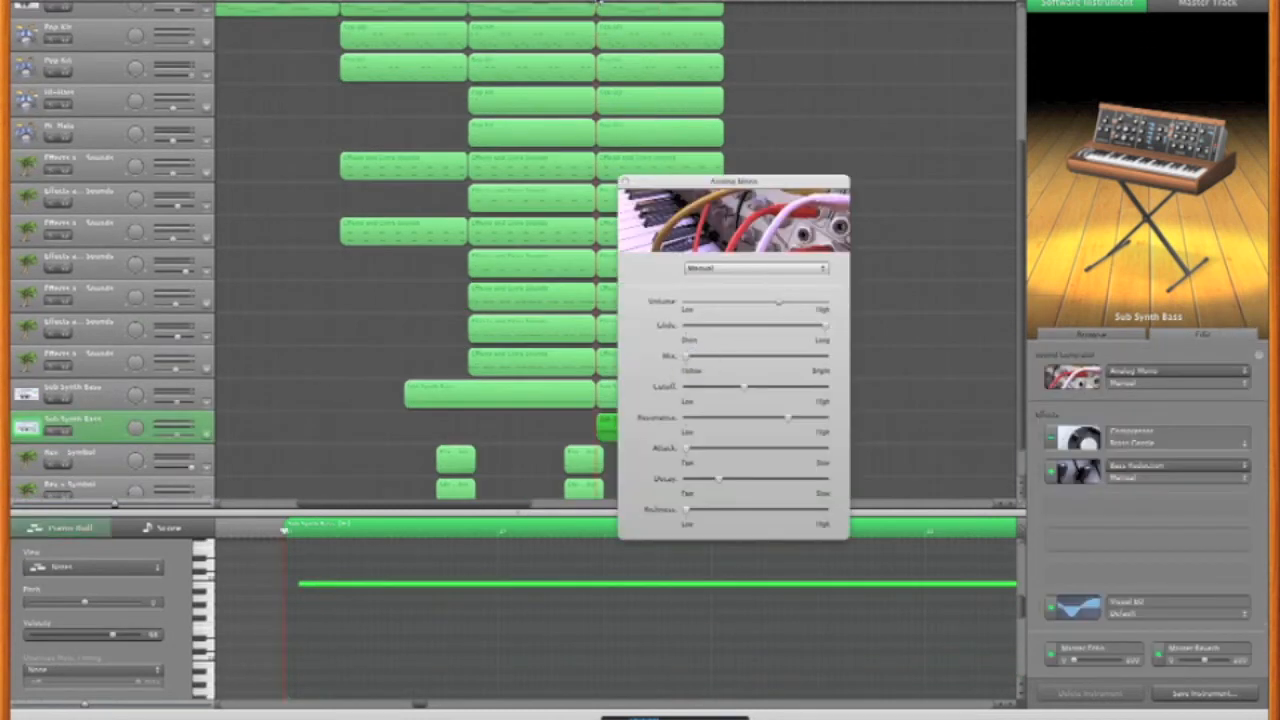
key(space)
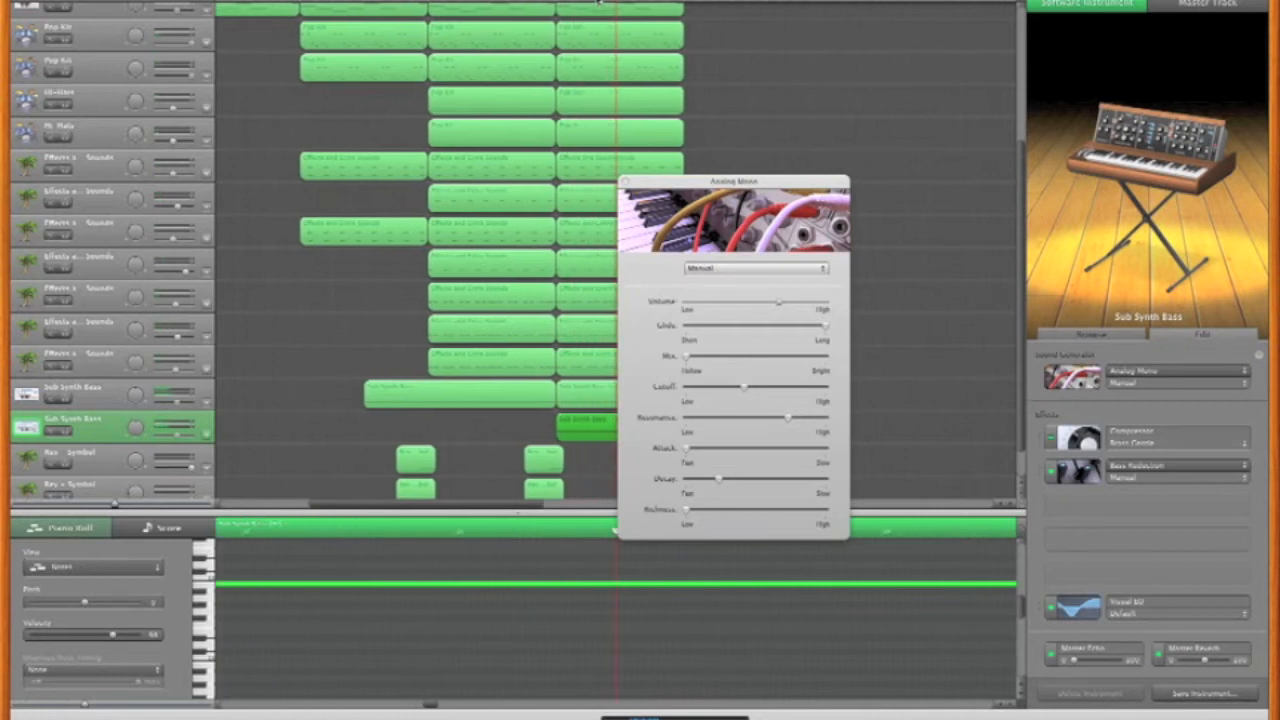
drag(825, 326, 780, 326)
key(space)
click(626, 182)
scroll(610, 200, down, 3)
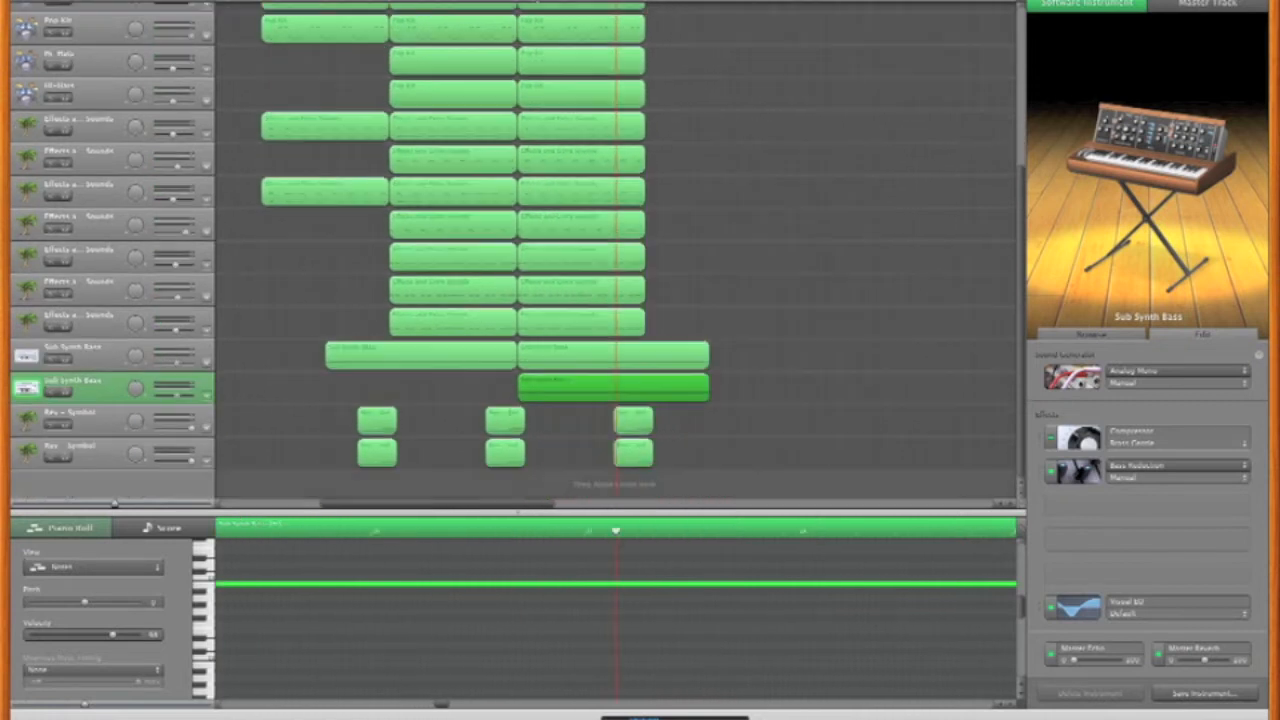
- Delete the duplicated Sub Synth Bass track's existing automation points, including those of its frequency curve
click(517, 2)
click(207, 396)
drag(314, 409, 710, 424)
key(Delete)
click(78, 418)
click(107, 466)
drag(301, 408, 738, 409)
key(Delete)
- Solo the duplicated Sub Synth Bass track, shorten and shift its region, draw a frequency dip beneath it, and unsolo it
key(space)
click(65, 392)
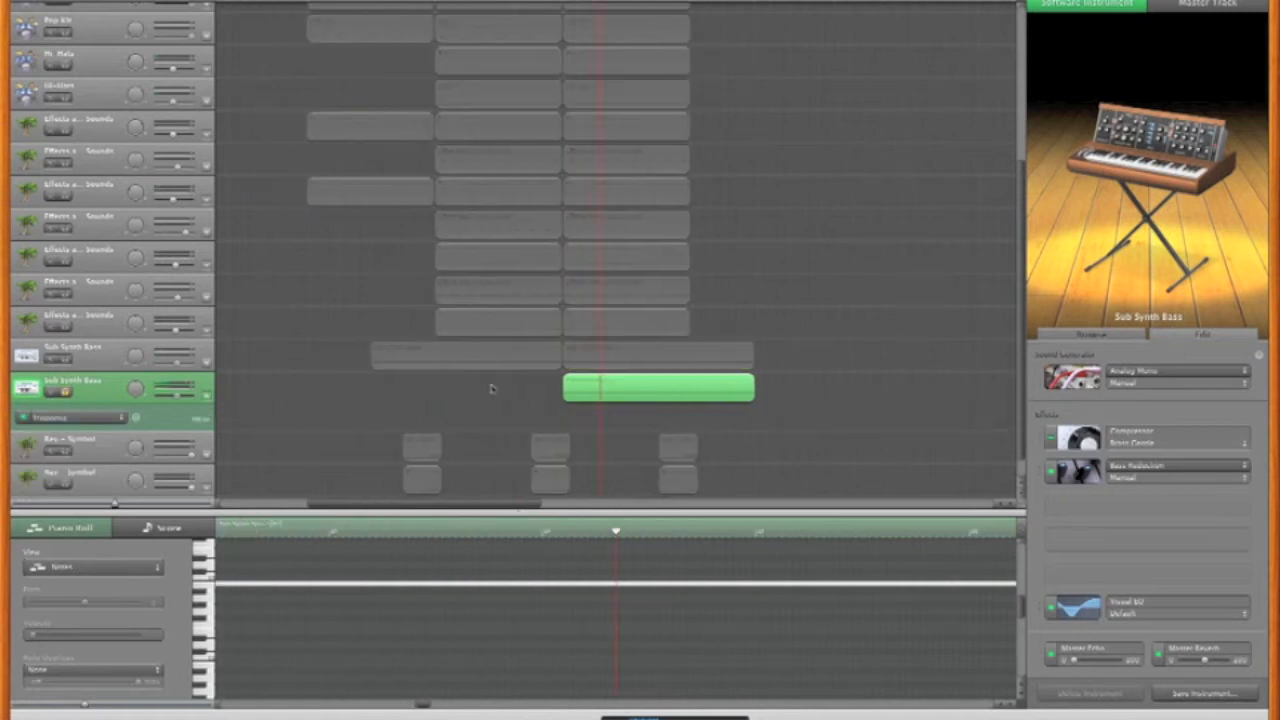
click(1072, 377)
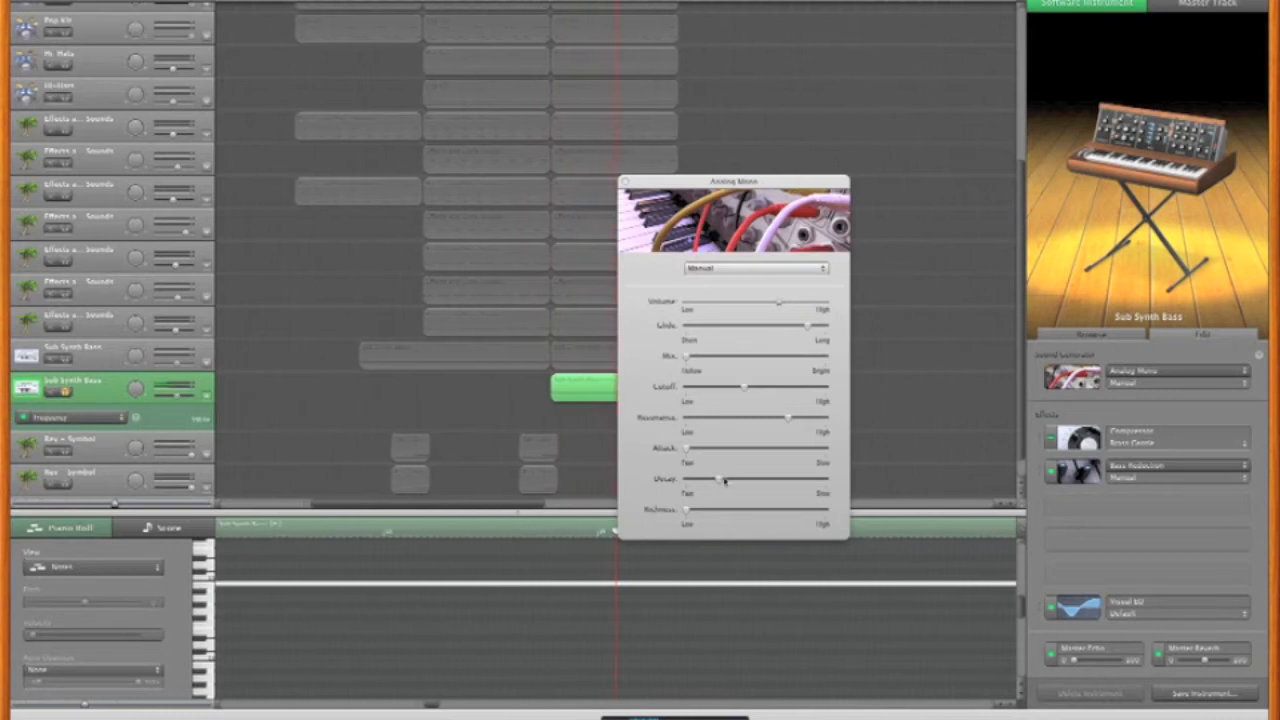
click(624, 182)
click(648, 391)
drag(669, 399, 707, 409)
click(612, 409)
key(space)
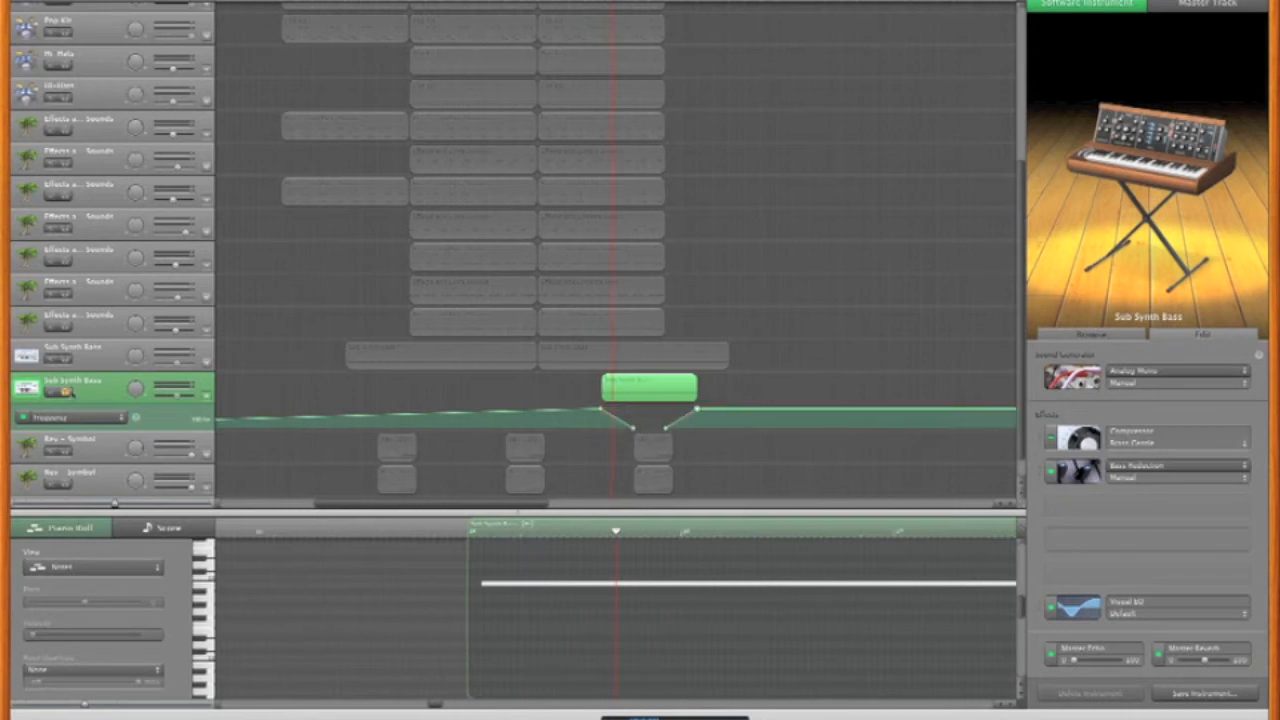
click(66, 391)
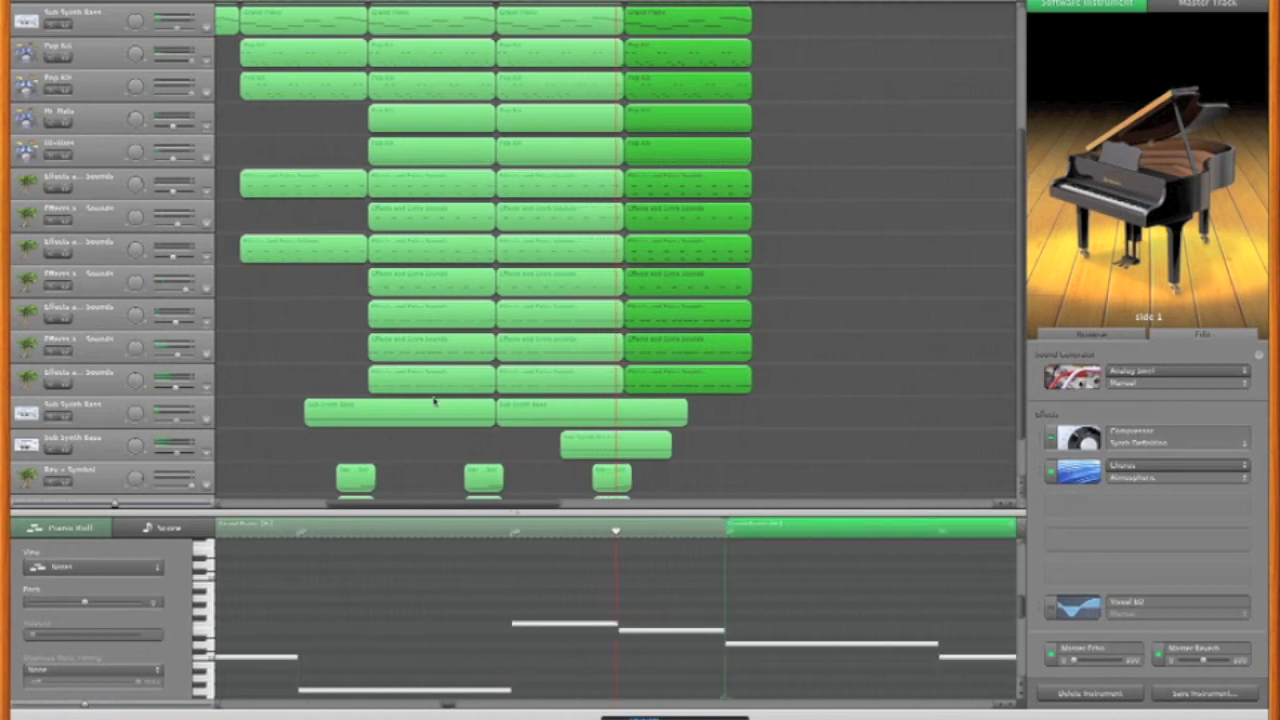
- Move the upper Sub Synth Bass track's second region to end with the last section, realigning its volume and frequency automation
drag(584, 408, 592, 413)
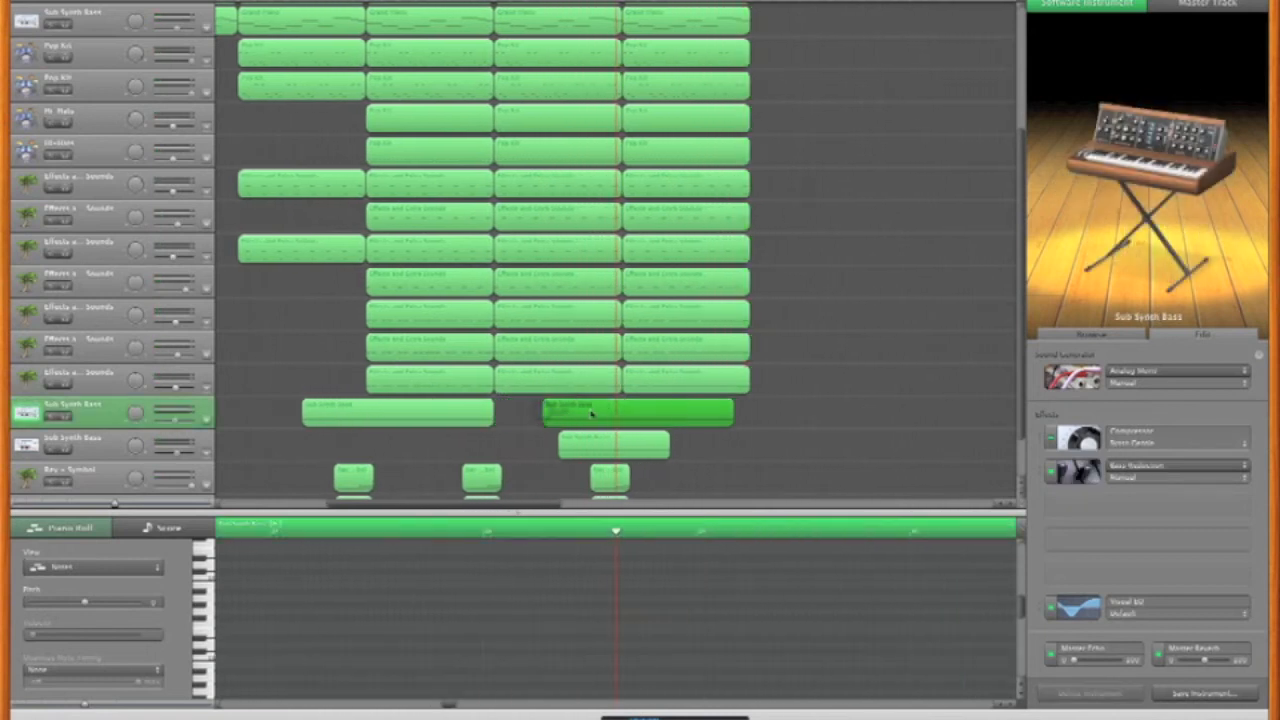
click(206, 420)
click(647, 449)
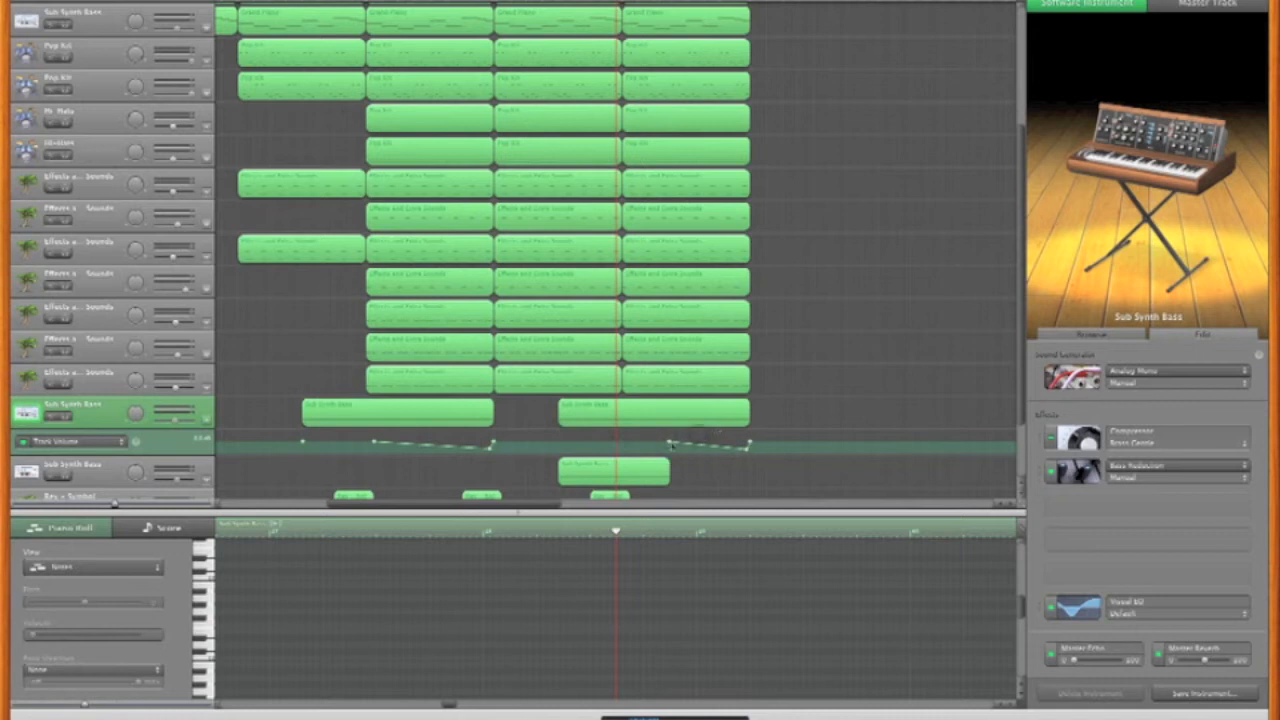
click(98, 442)
click(94, 486)
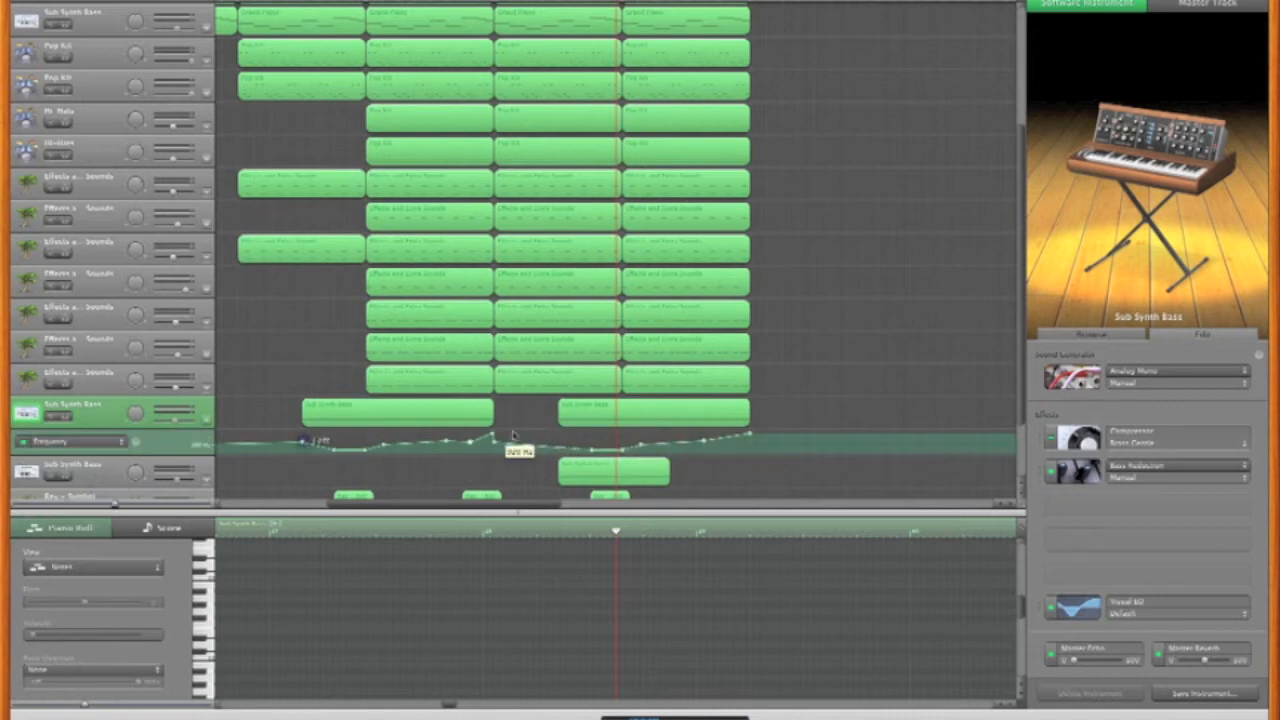
- Shift the lower Sub Synth Bass region slightly later and realign its frequency automation curve with it
drag(576, 1, 552, 1)
key(space)
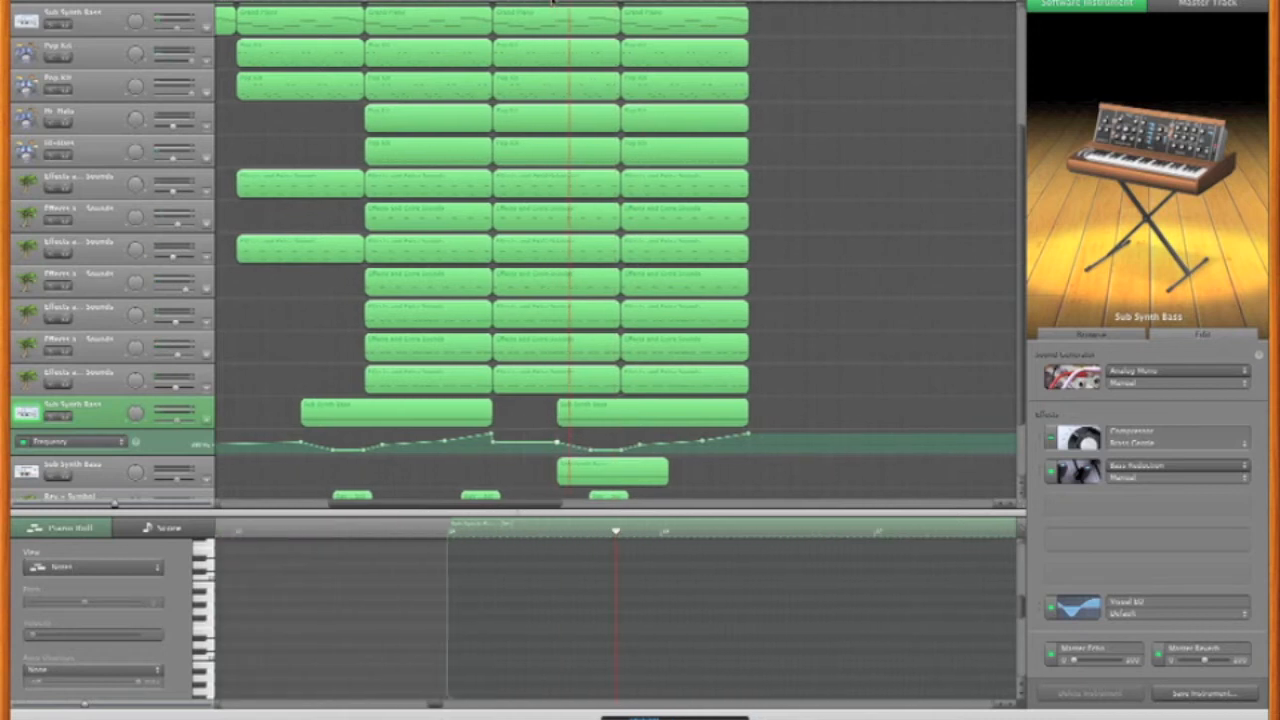
key(space)
scroll(597, 475, down, 2)
drag(582, 475, 548, 467)
key(a)
scroll(528, 452, down, 1)
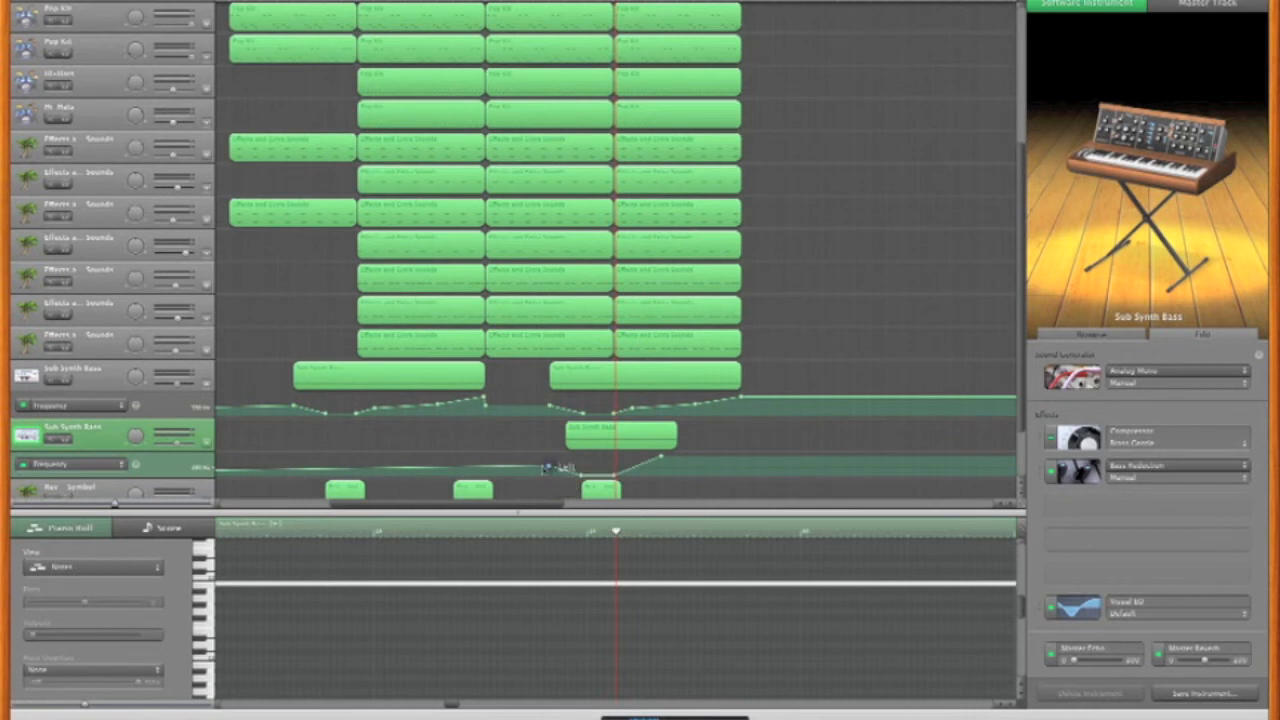
- Realign the lower Sub Synth Bass track's Track Volume automation with its shifted region and play the passage
click(207, 442)
click(207, 442)
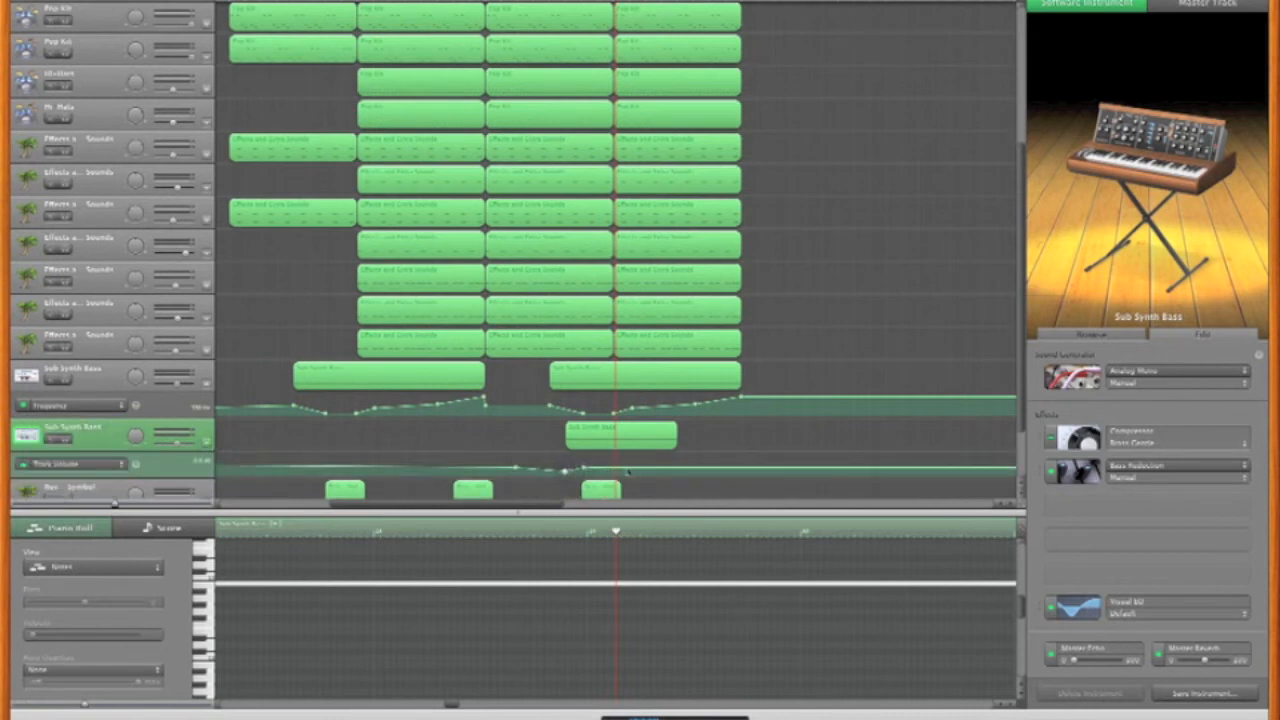
click(566, 1)
key(space)
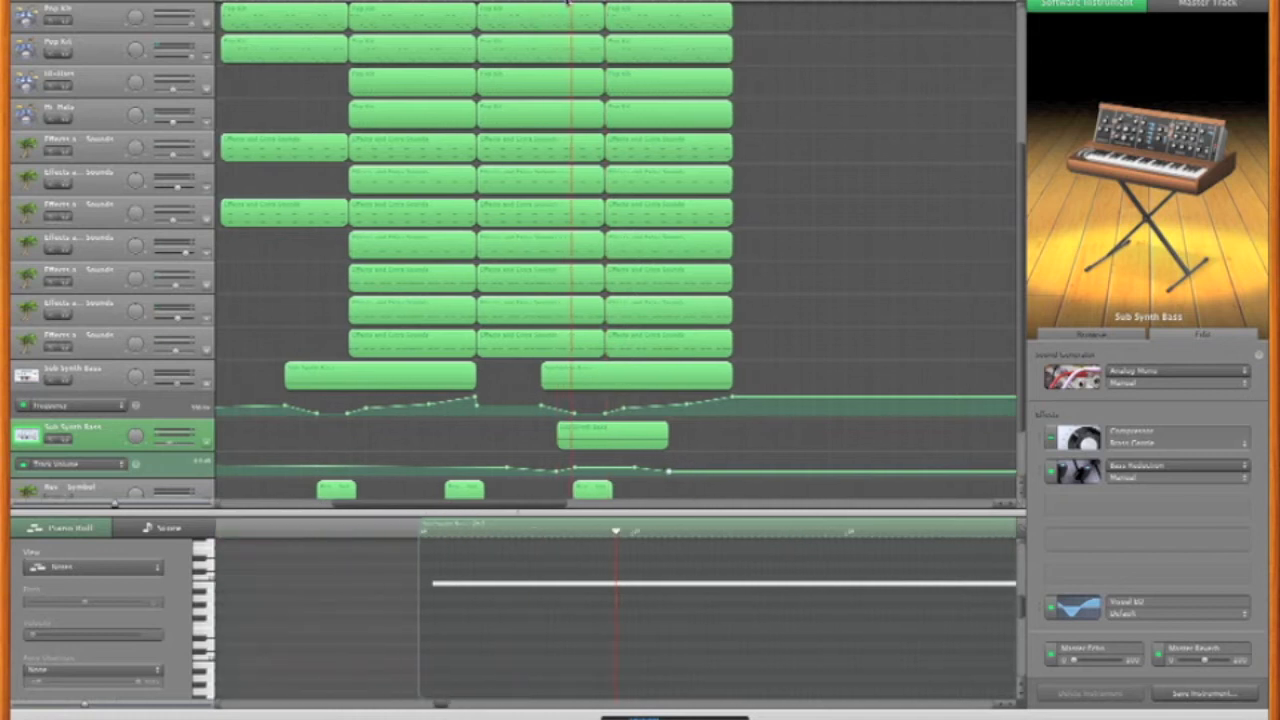
- Fit the lower Sub Synth Bass track's frequency dip and rise to its region while listening to the passage
click(70, 463)
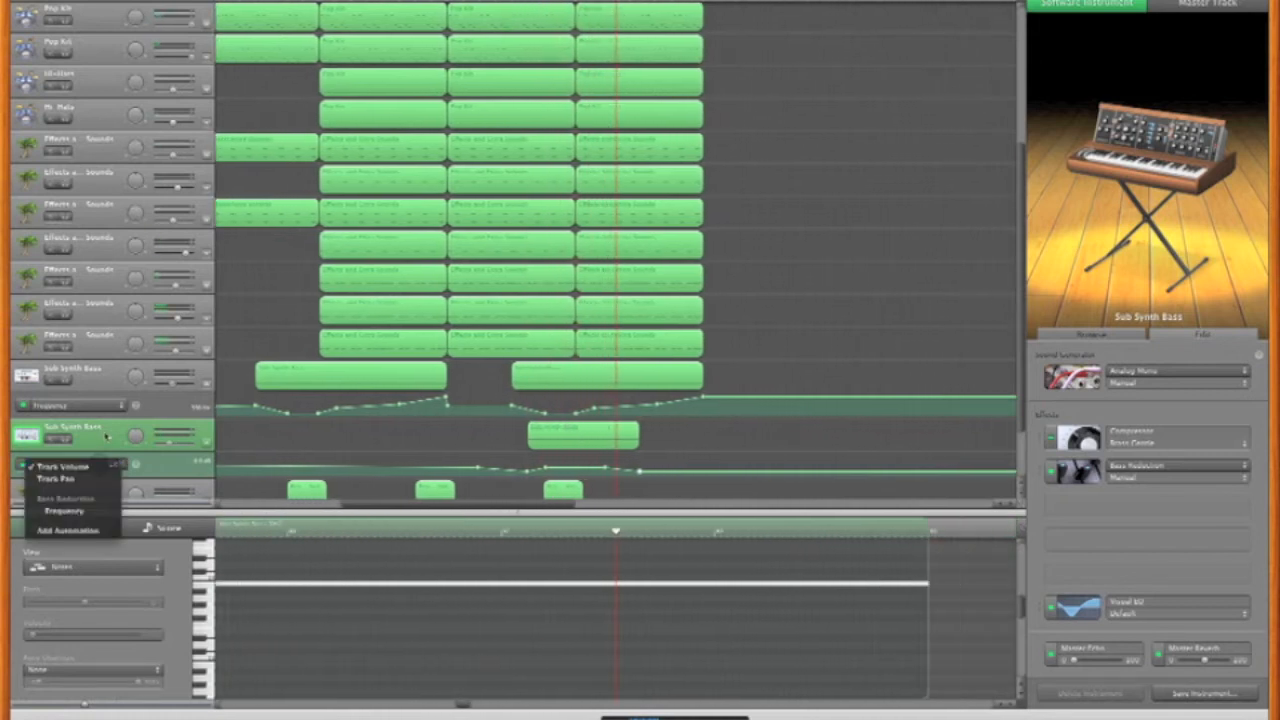
click(60, 506)
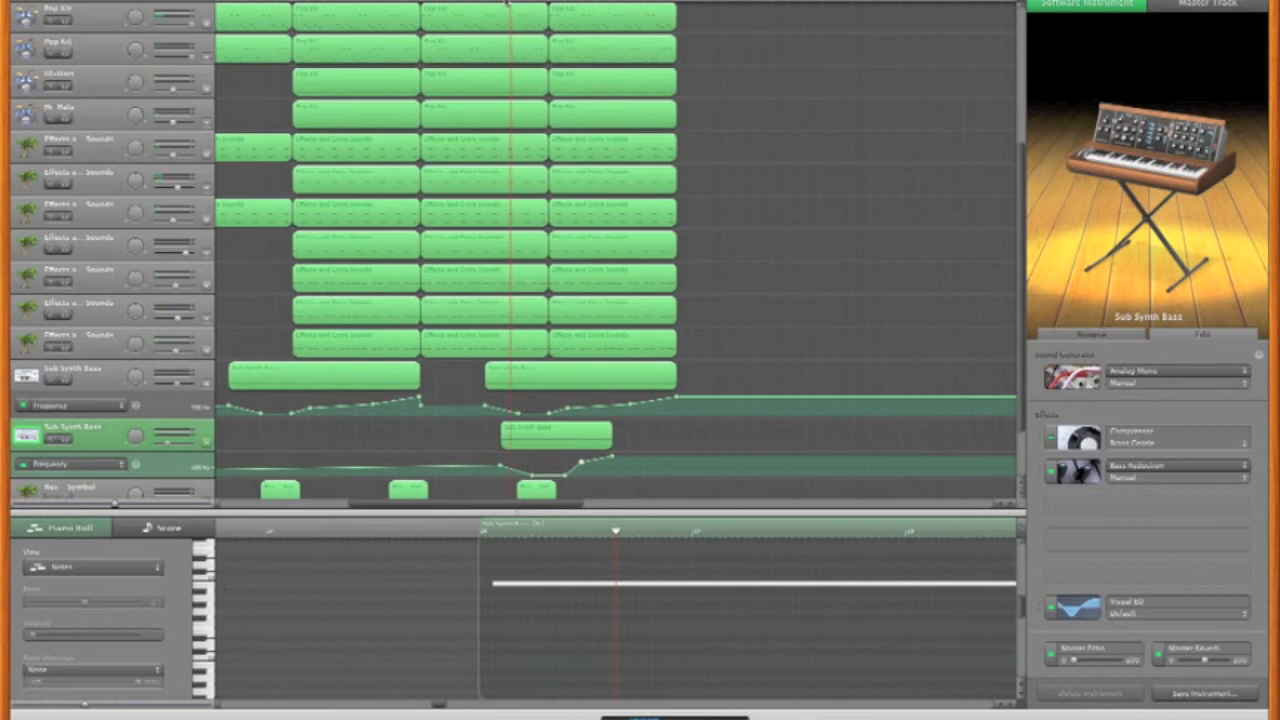
click(602, 476)
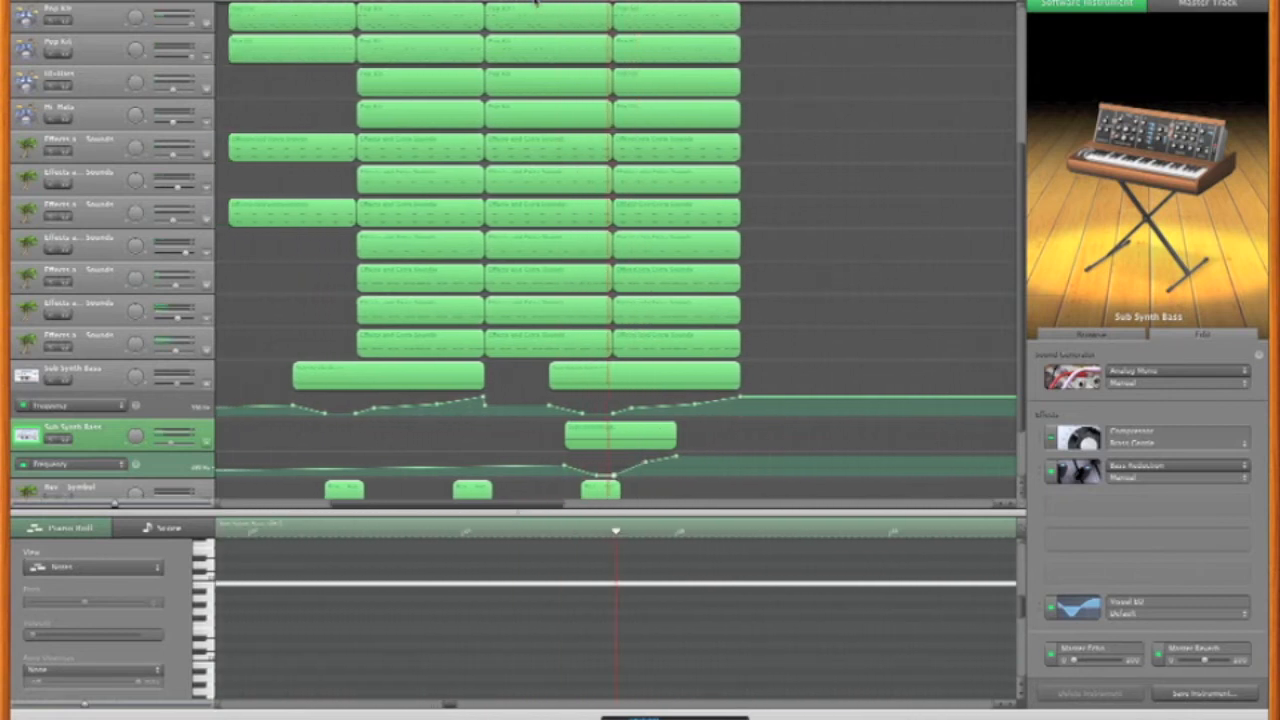
key(space)
key(XF86AudioLowerVolume)
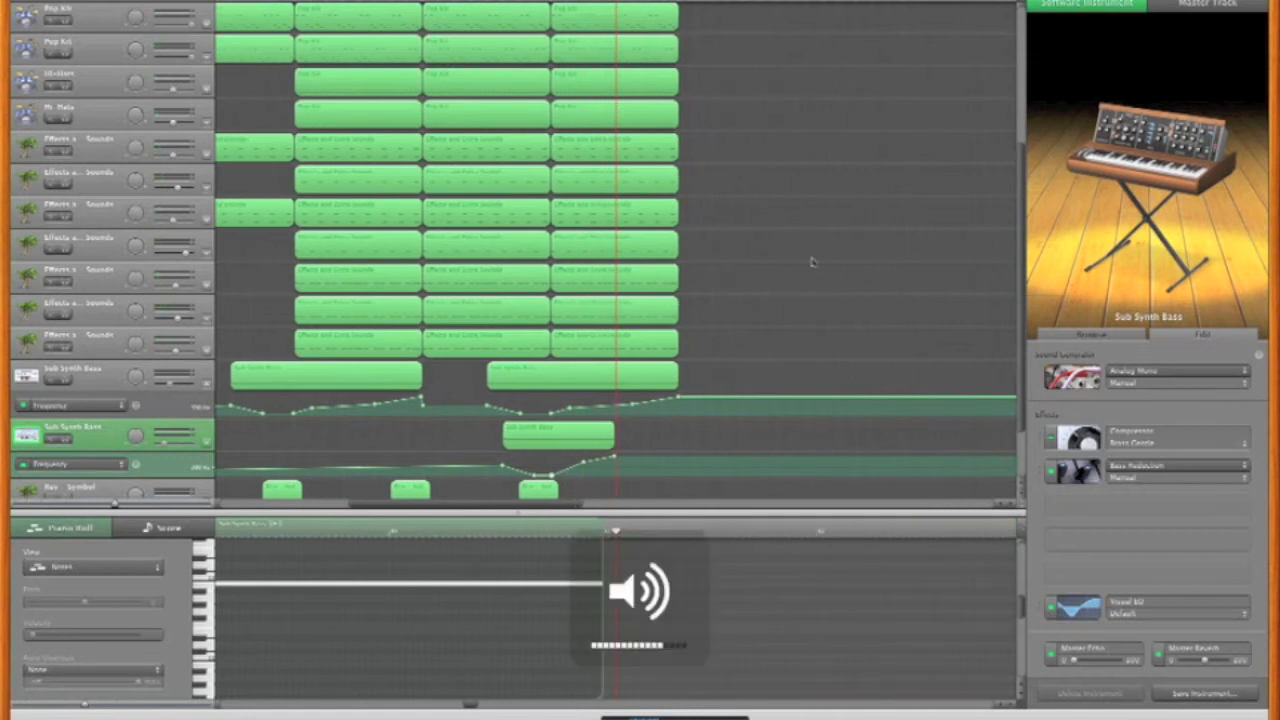
key(space)
drag(504, 3, 494, 4)
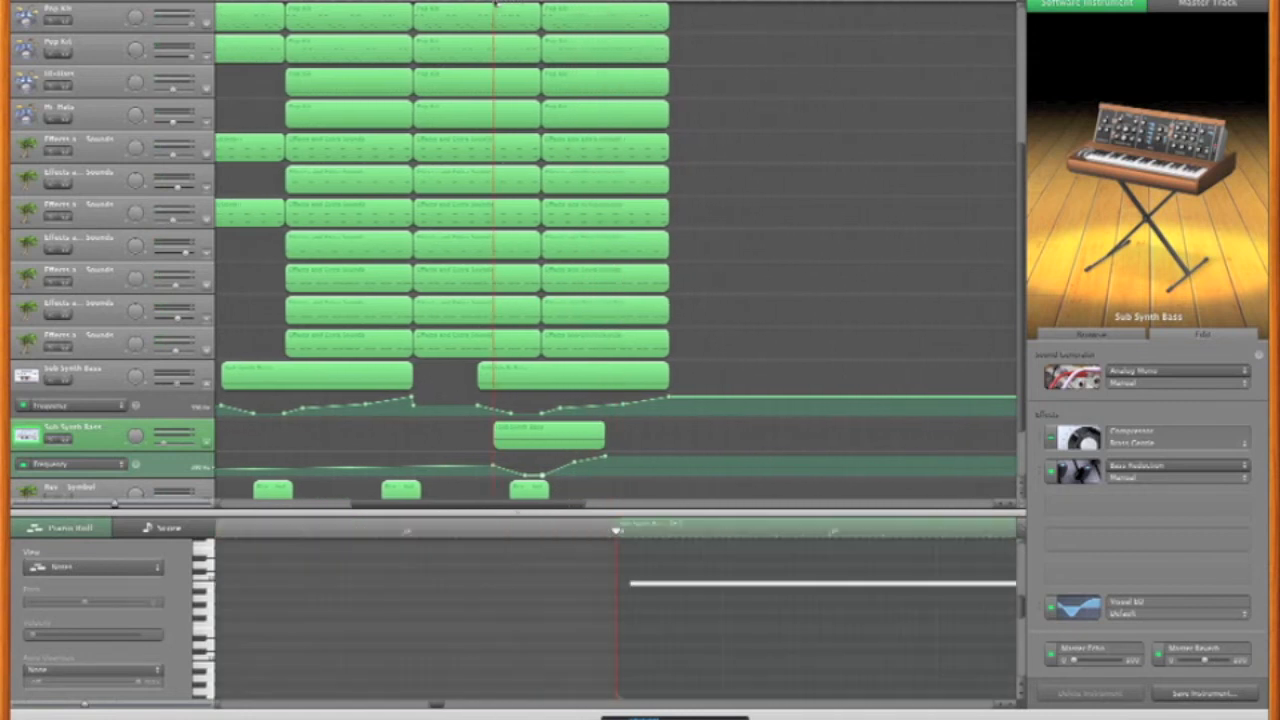
- Split the third-section region of the third-lowest effects track at the playhead and fill the split-off part with closely repeated notes
click(489, 284)
key(super+t)
double_click(513, 285)
double_click(513, 413)
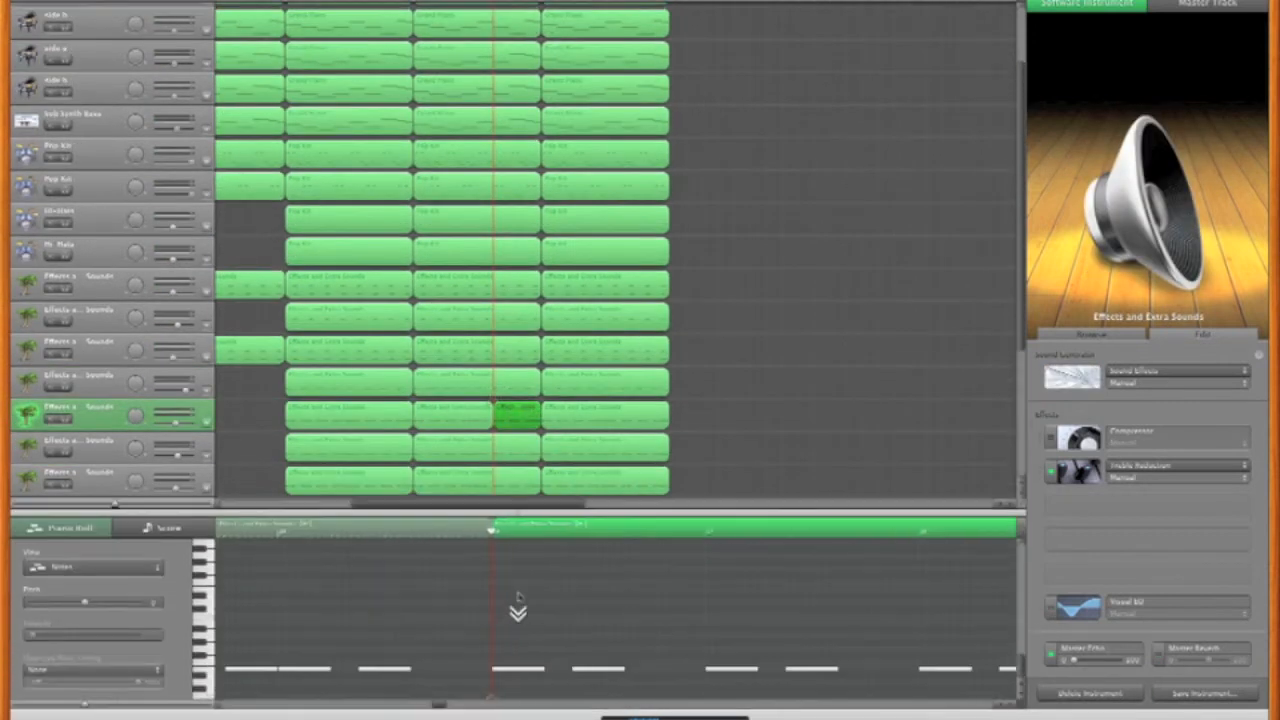
drag(599, 672, 623, 675)
drag(827, 669, 846, 670)
scroll(845, 670, right, 5)
scroll(700, 614, left, 2)
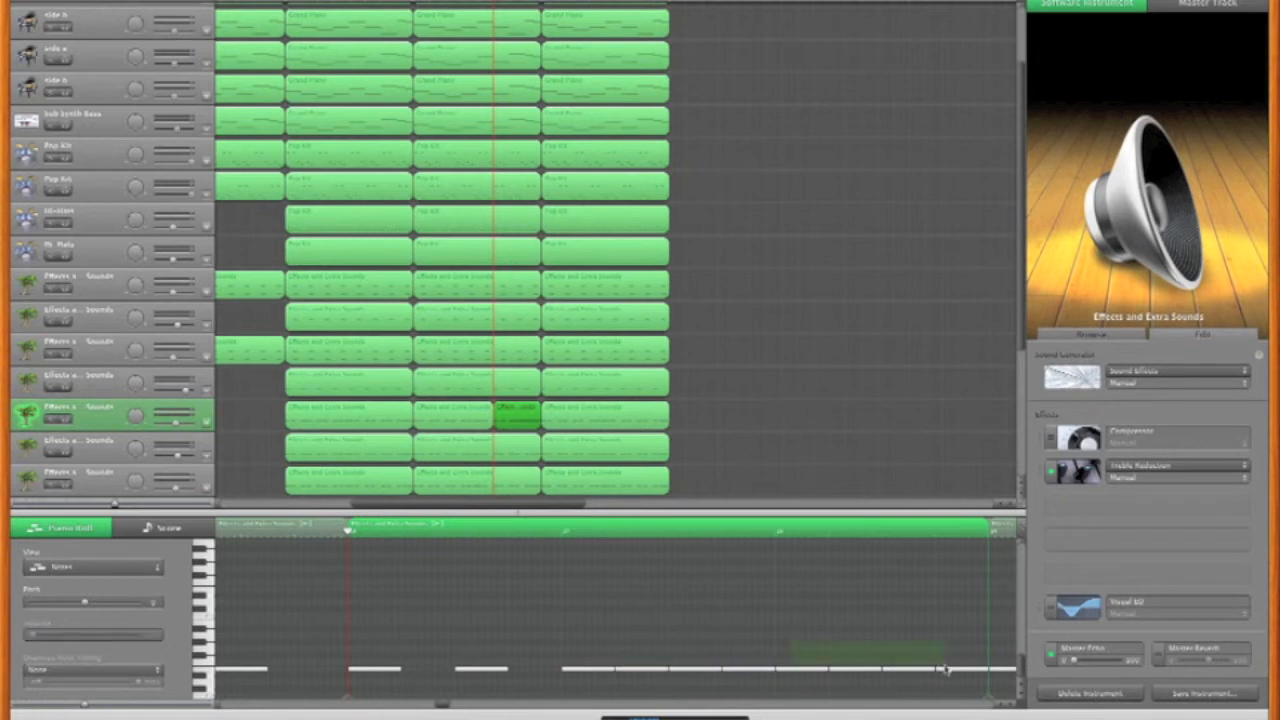
- Copy the edited split-off part onto the two effects tracks below and play the passage
scroll(540, 400, down, 3)
drag(522, 362, 520, 426)
key(space)
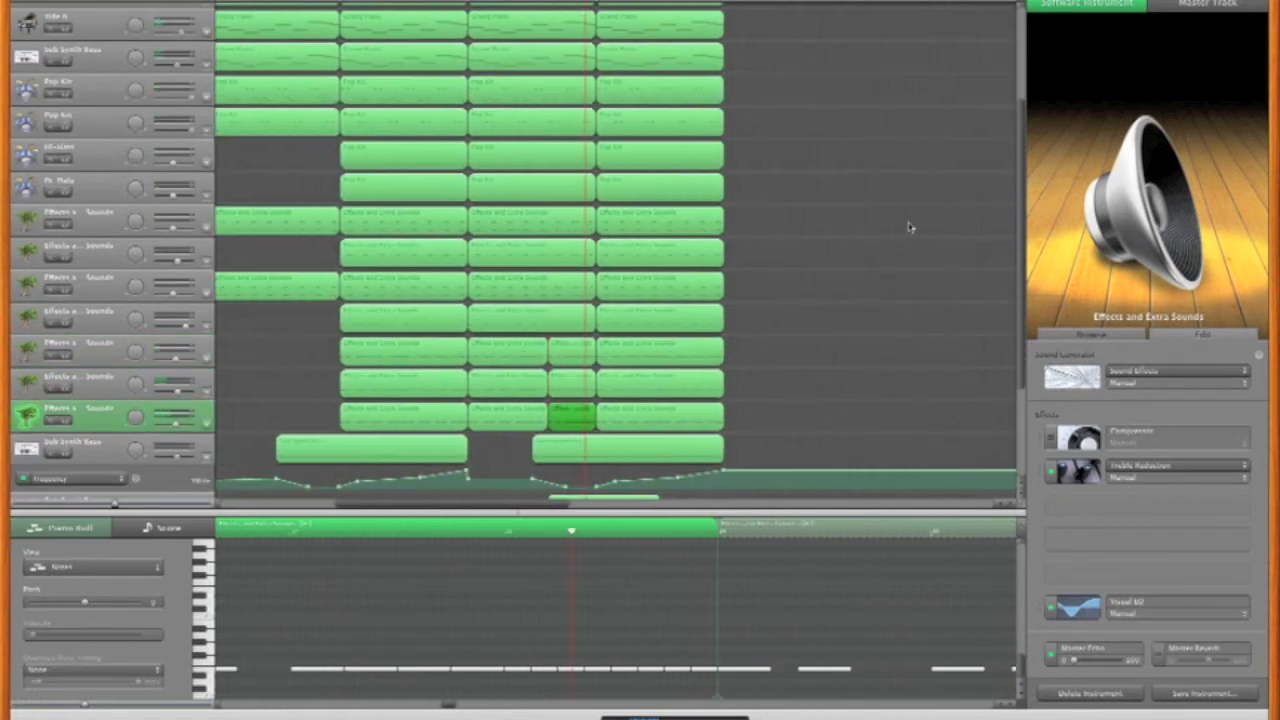
key(space)
- Move the three split-off effects parts together slightly earlier, leaving a short gap before the last section
click(573, 353)
shift+click(574, 385)
shift+click(574, 415)
drag(574, 415, 561, 415)
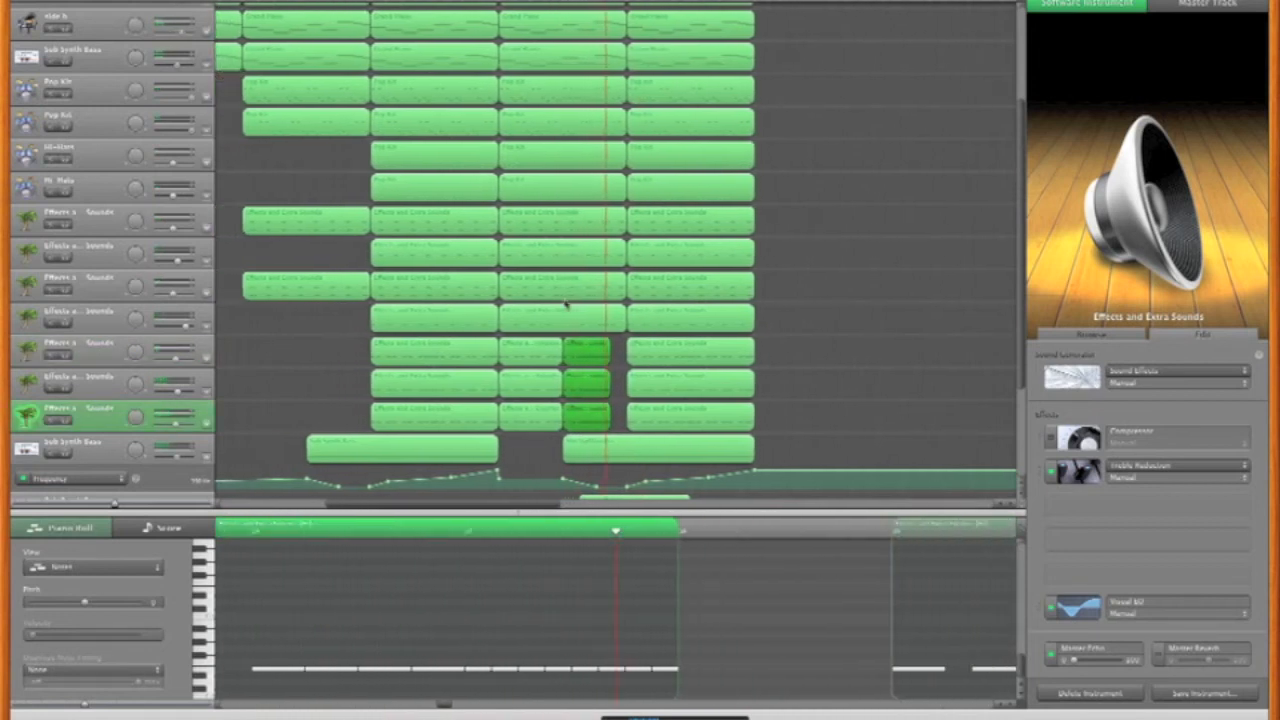
- Delete the effects track just above the three split ones and remove the second note from each split-off part
click(104, 327)
key(super+BackSpace)
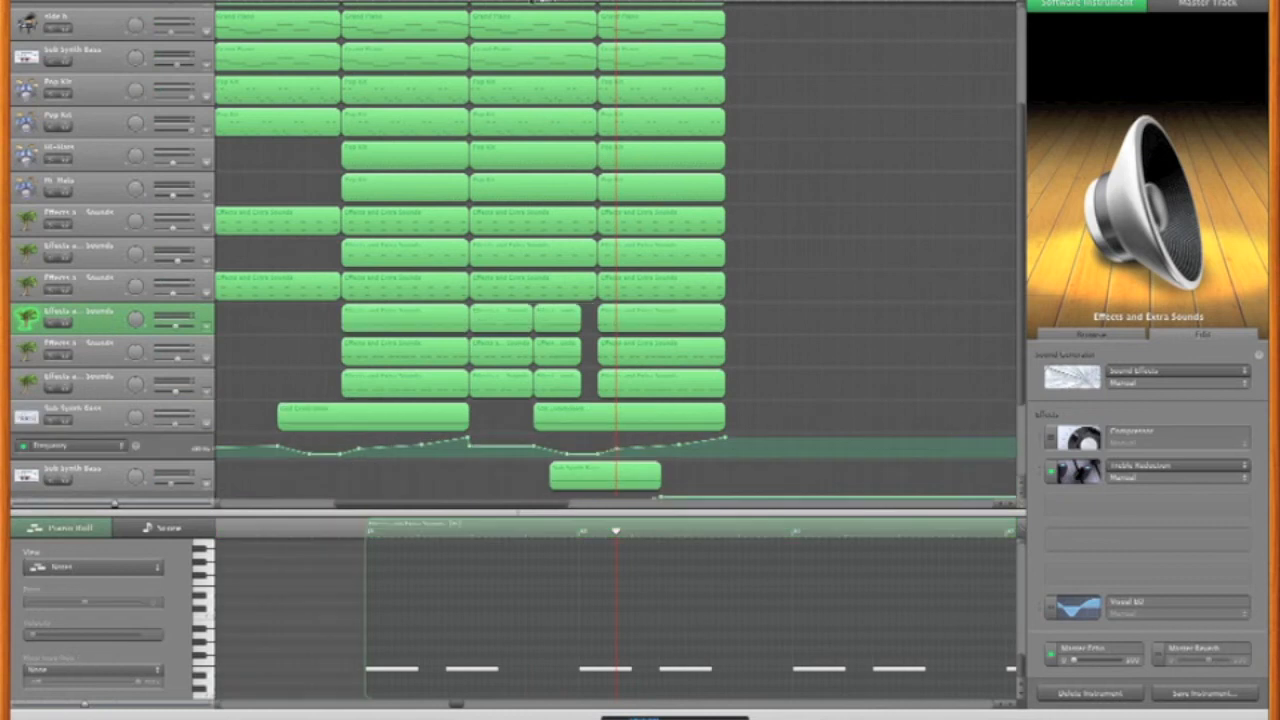
scroll(437, 631, left, 3)
click(490, 668)
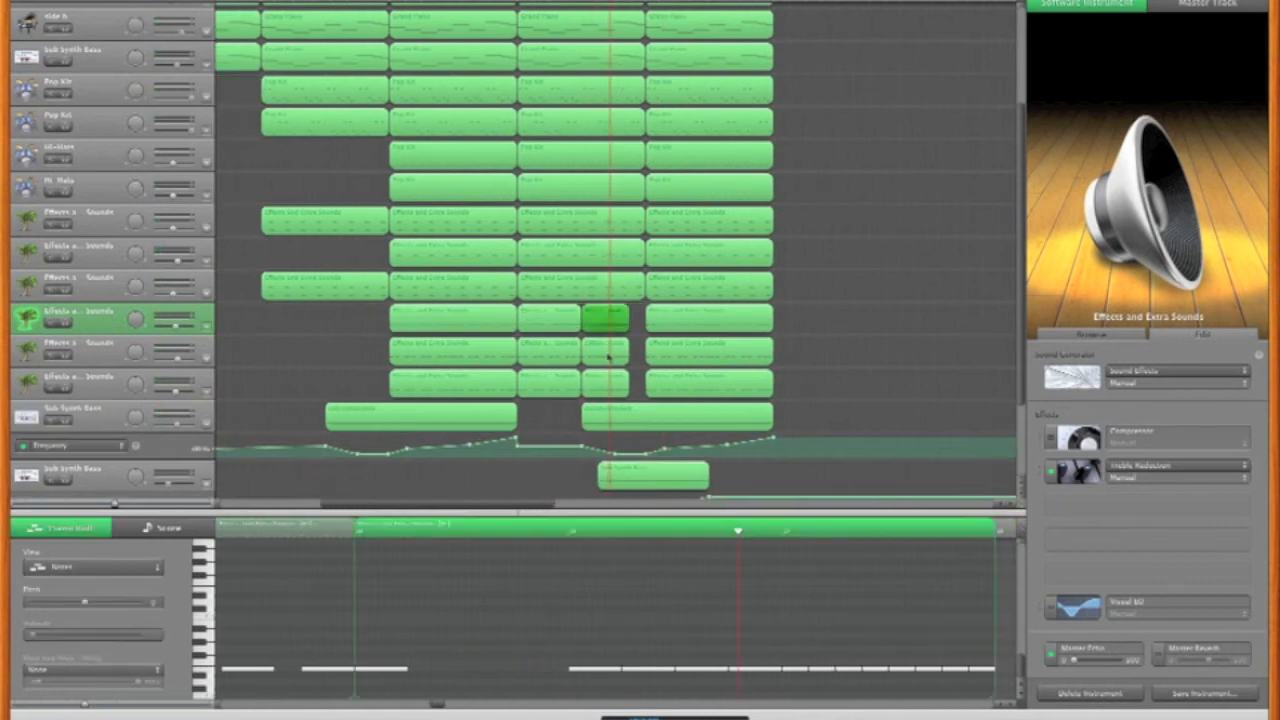
click(608, 346)
click(606, 377)
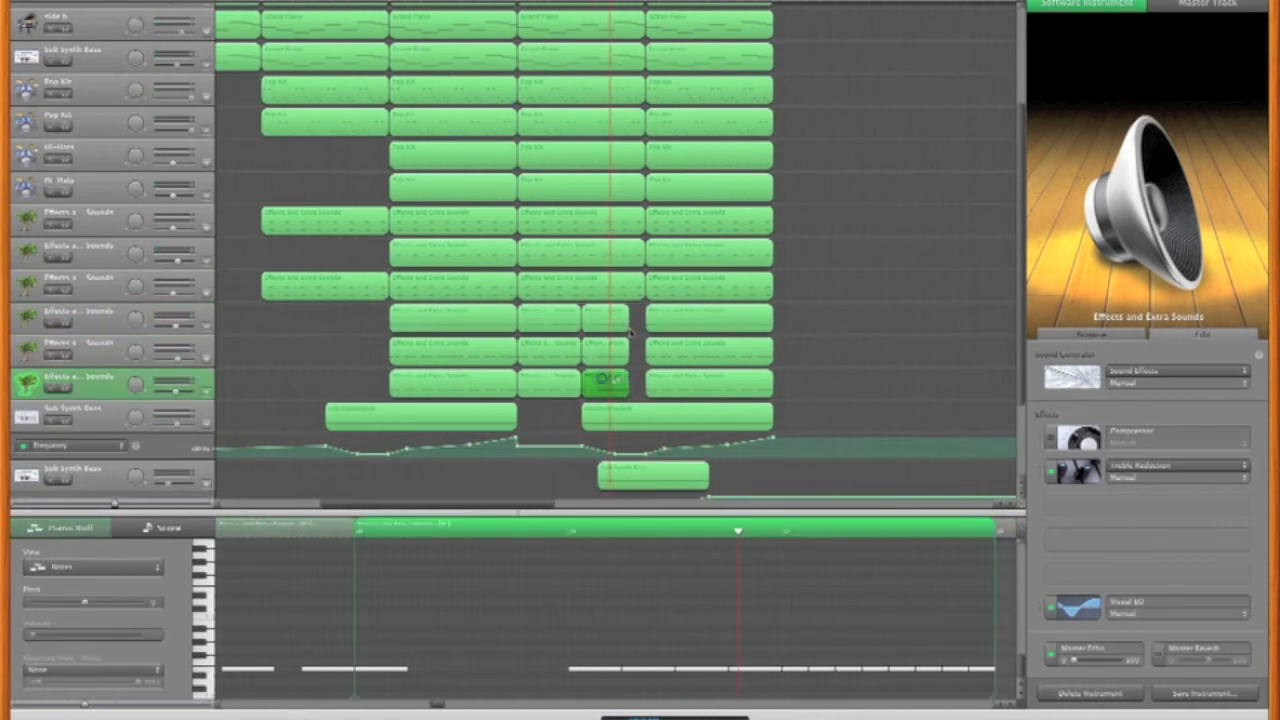
- Shorten the third-section drum, piano and first Sub Synth Bass regions to end with the split-off effects parts
scroll(639, 226, up, 1)
shift+click(640, 174)
shift+click(639, 141)
shift+click(638, 109)
drag(642, 111, 627, 111)
drag(612, 406, 628, 406)
scroll(635, 262, up, 5)
drag(637, 252, 628, 27)
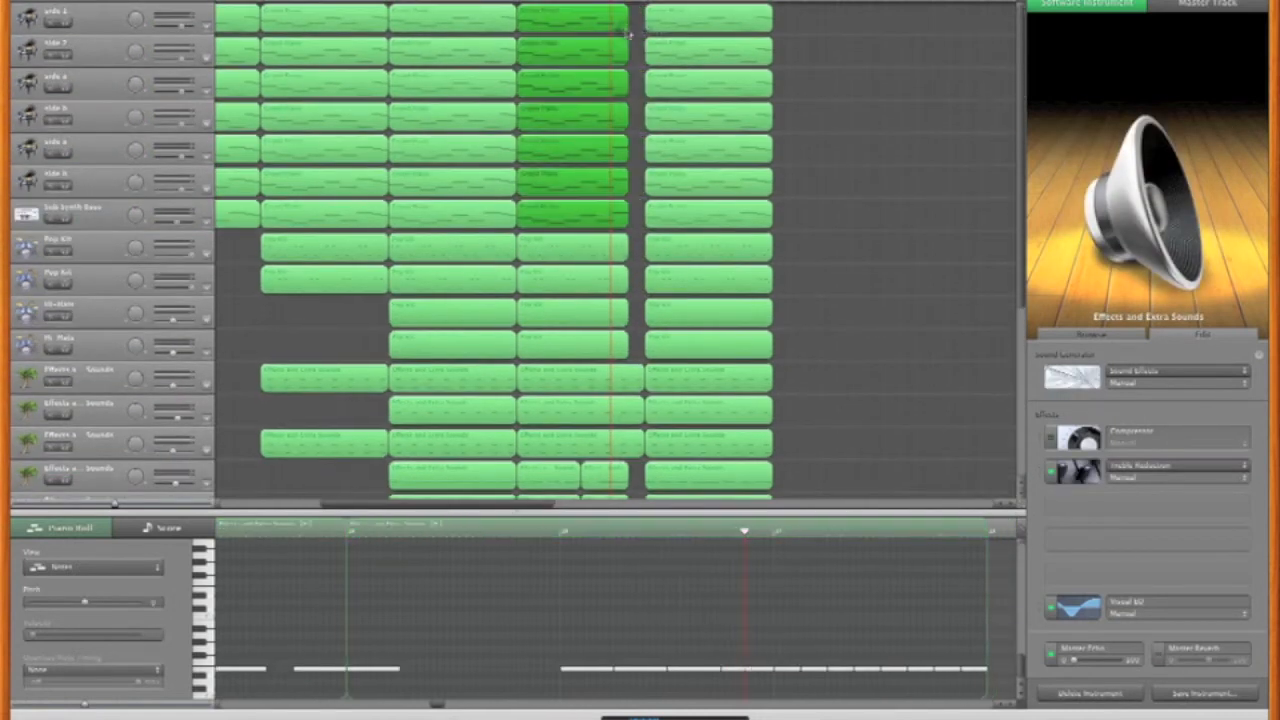
- Move the last regions of both Rev - Symbol tracks to end where the last section begins
scroll(594, 336, down, 8)
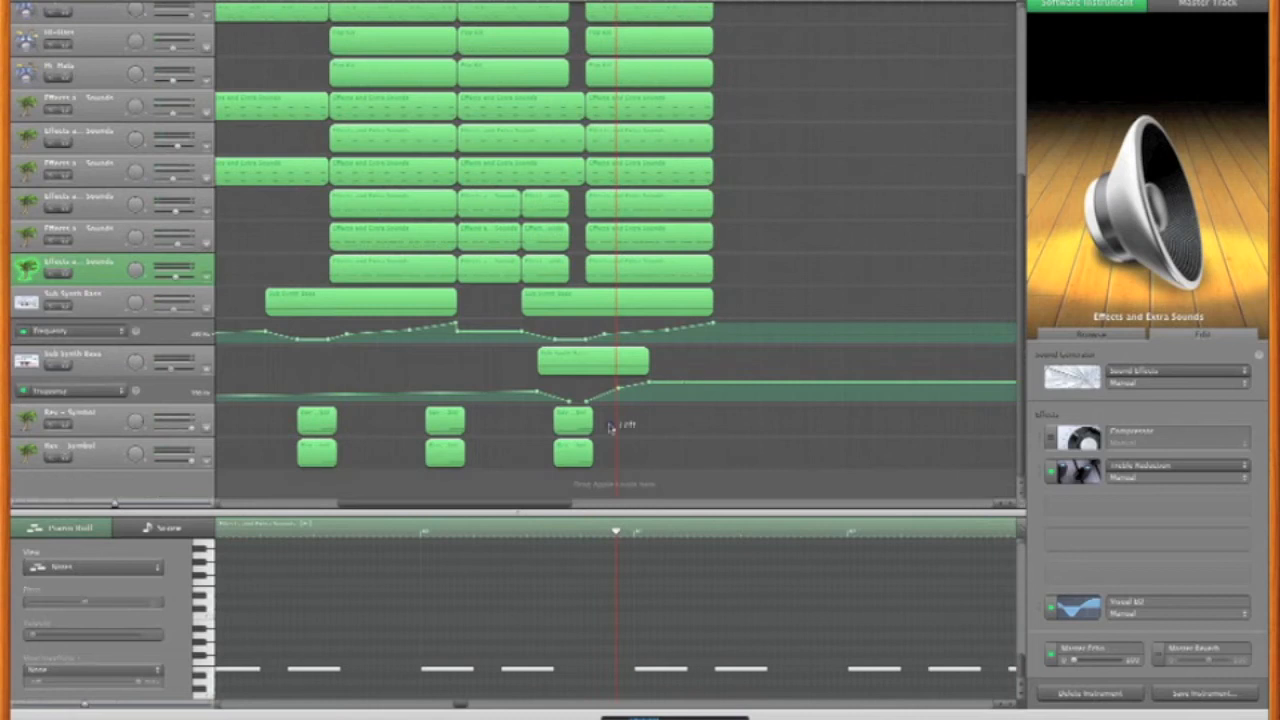
drag(613, 426, 586, 454)
scroll(608, 130, left, 1)
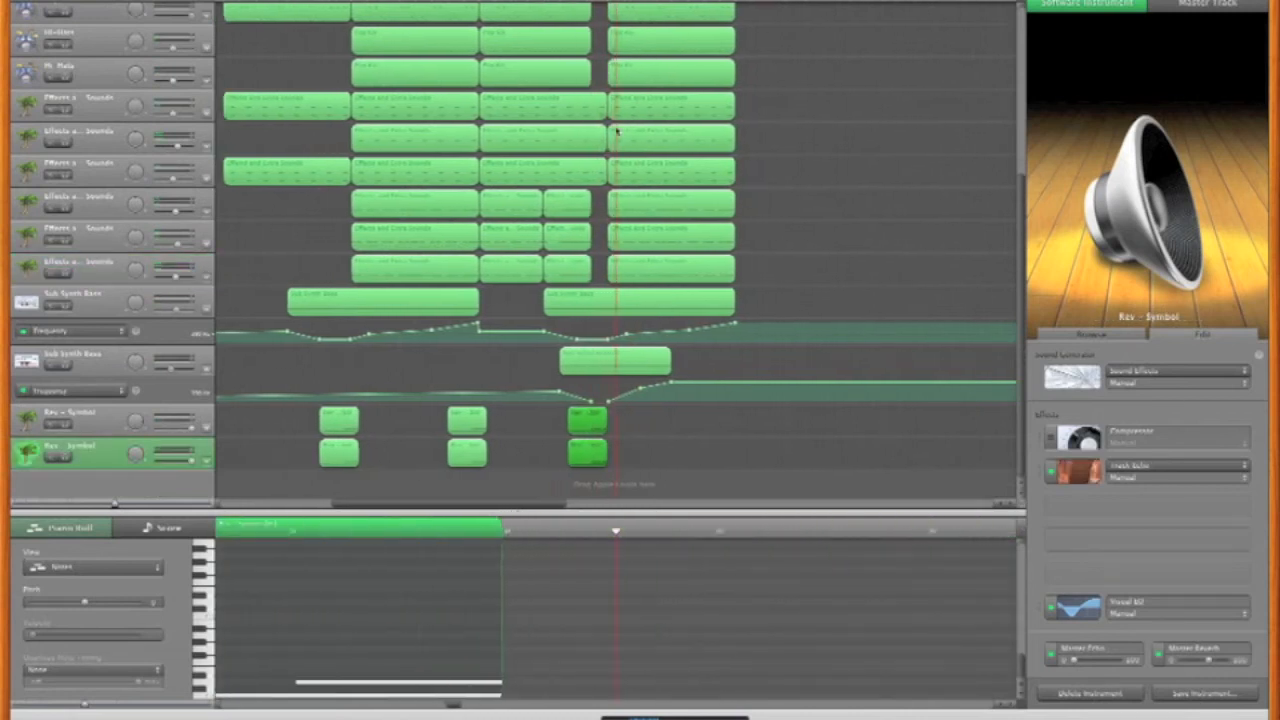
- Raise the second effects track's volume while listening to the third section
key(space)
click(106, 148)
scroll(600, 250, right, 4)
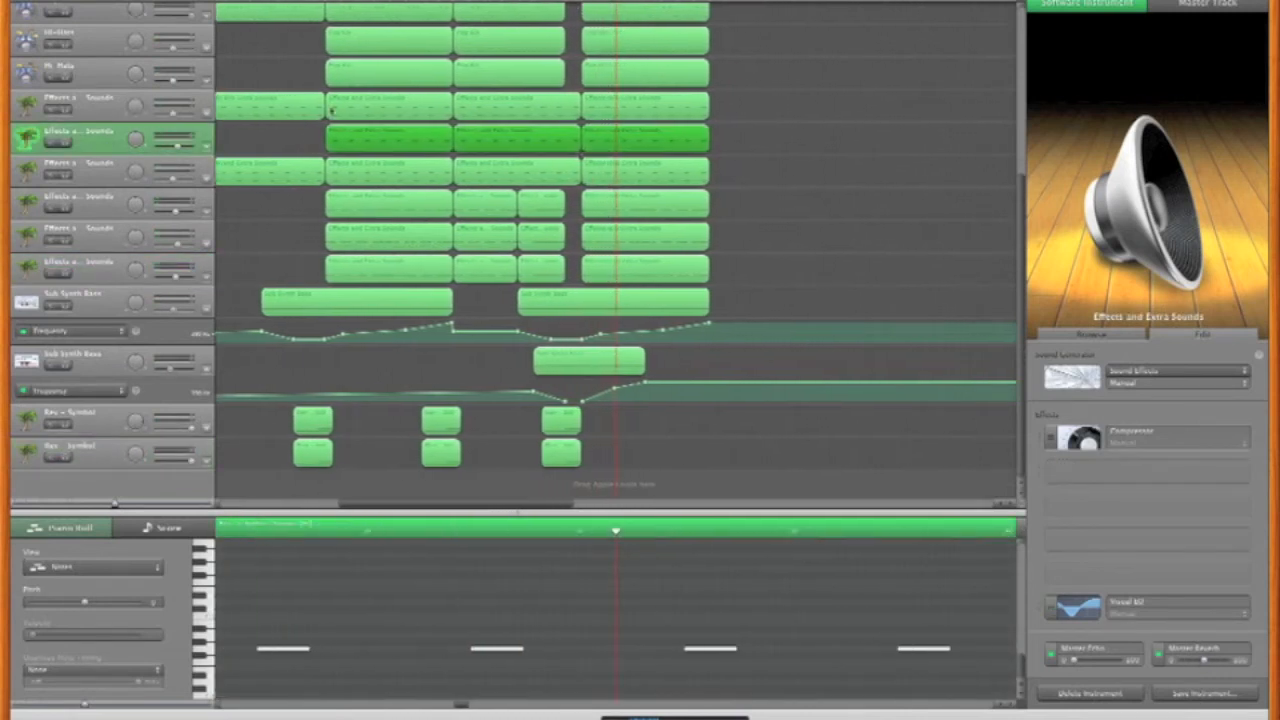
click(408, 2)
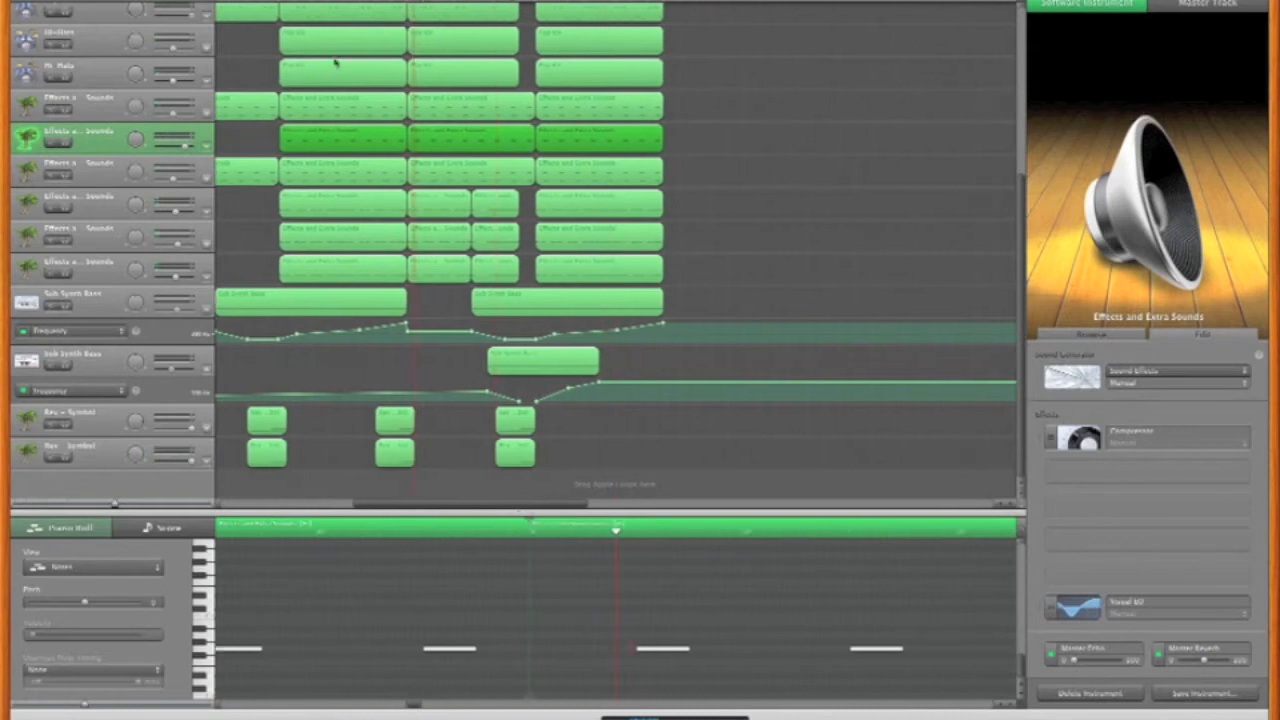
- Hide the automation lanes of both lower Sub Synth Bass tracks and play the third section
scroll(334, 64, left, 5)
click(206, 309)
click(206, 367)
click(333, 372)
key(space)
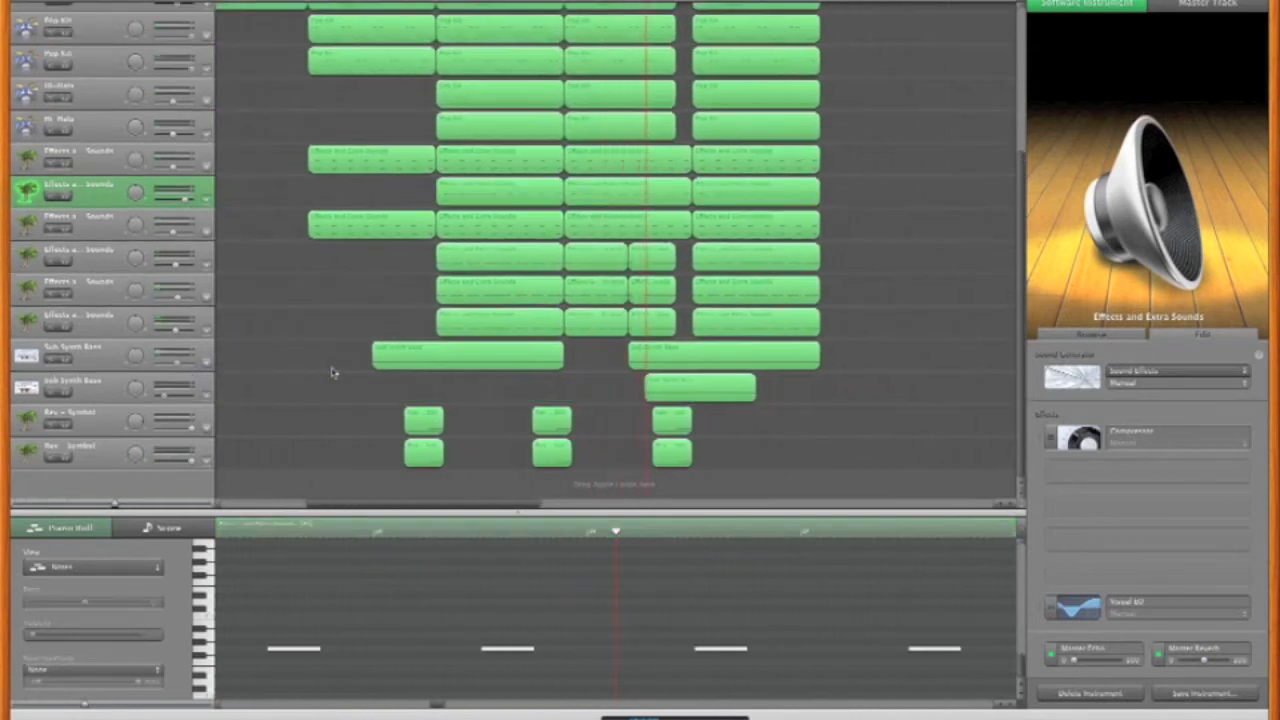
drag(739, 391, 634, 362)
key(Delete)
key(super+z)
- Move the second region of the upper long Sub Synth Bass track slightly earlier and realign its frequency curve, ending in a steep rise
click(210, 368)
click(206, 367)
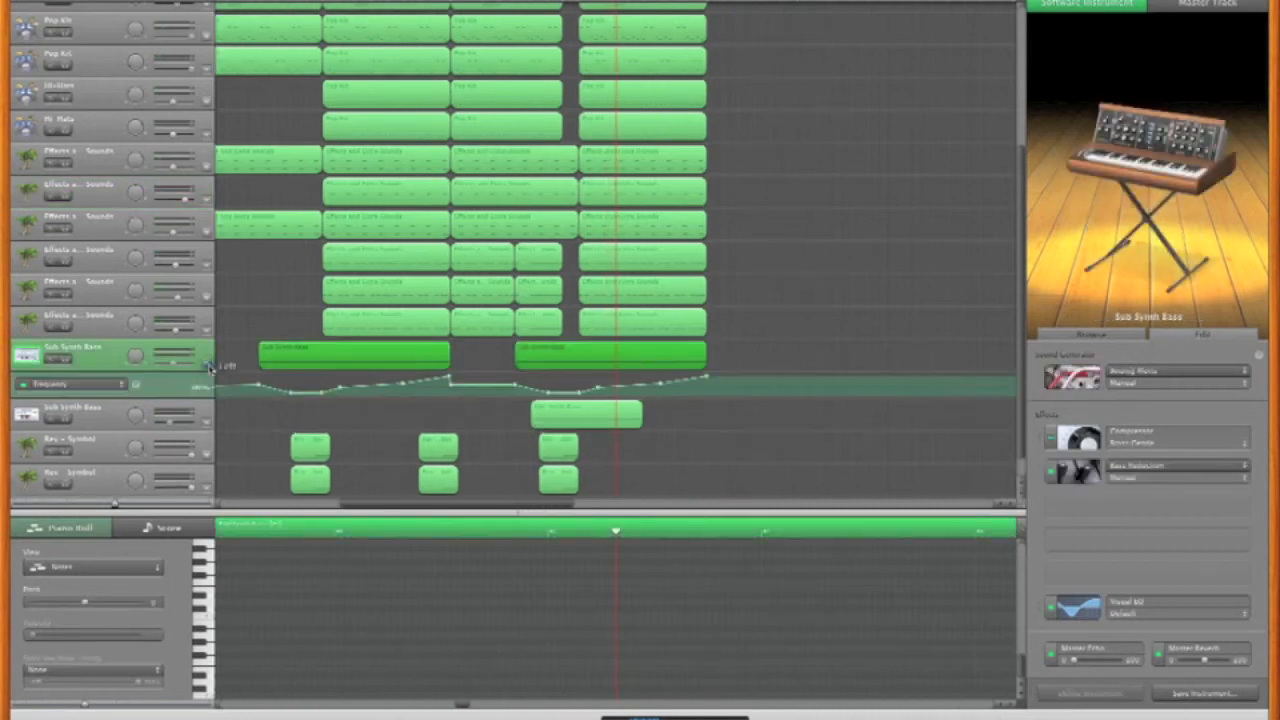
click(207, 459)
key(super+z)
click(538, 361)
drag(540, 361, 525, 359)
drag(506, 377, 731, 380)
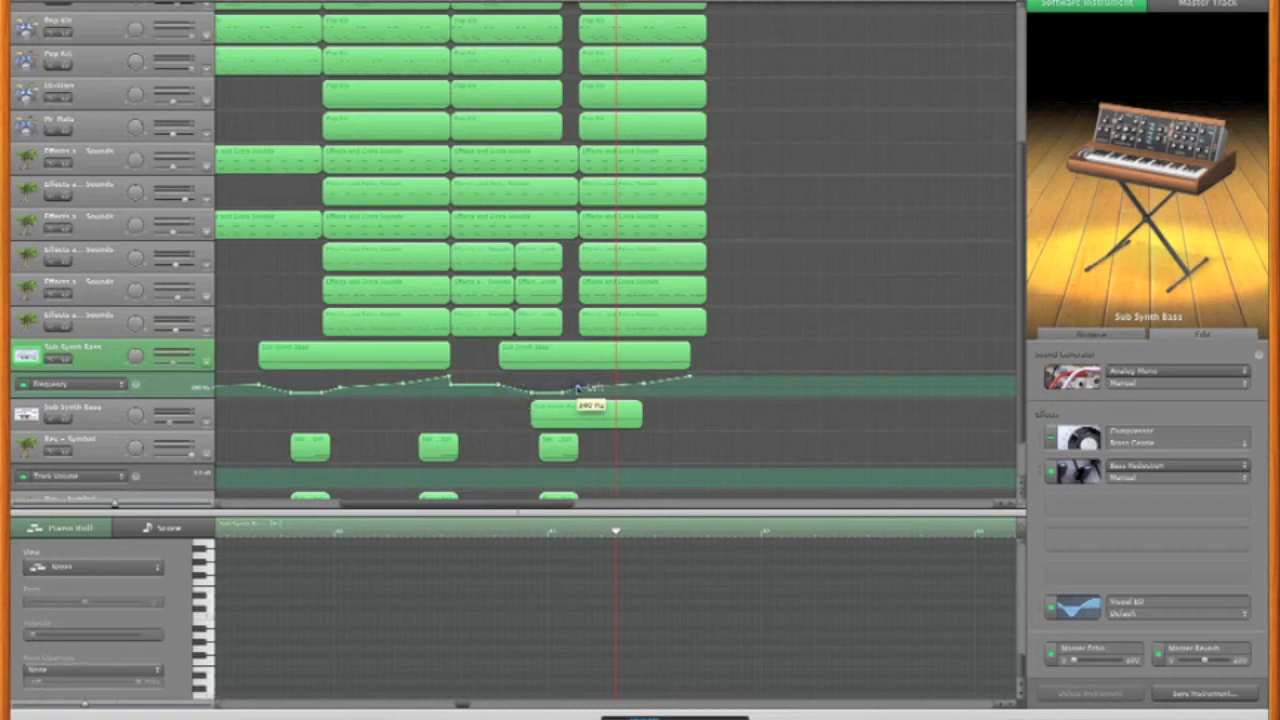
- Make the lower Sub Synth Bass track's frequency curve rise steeply after its dip and listen to the passage
click(207, 427)
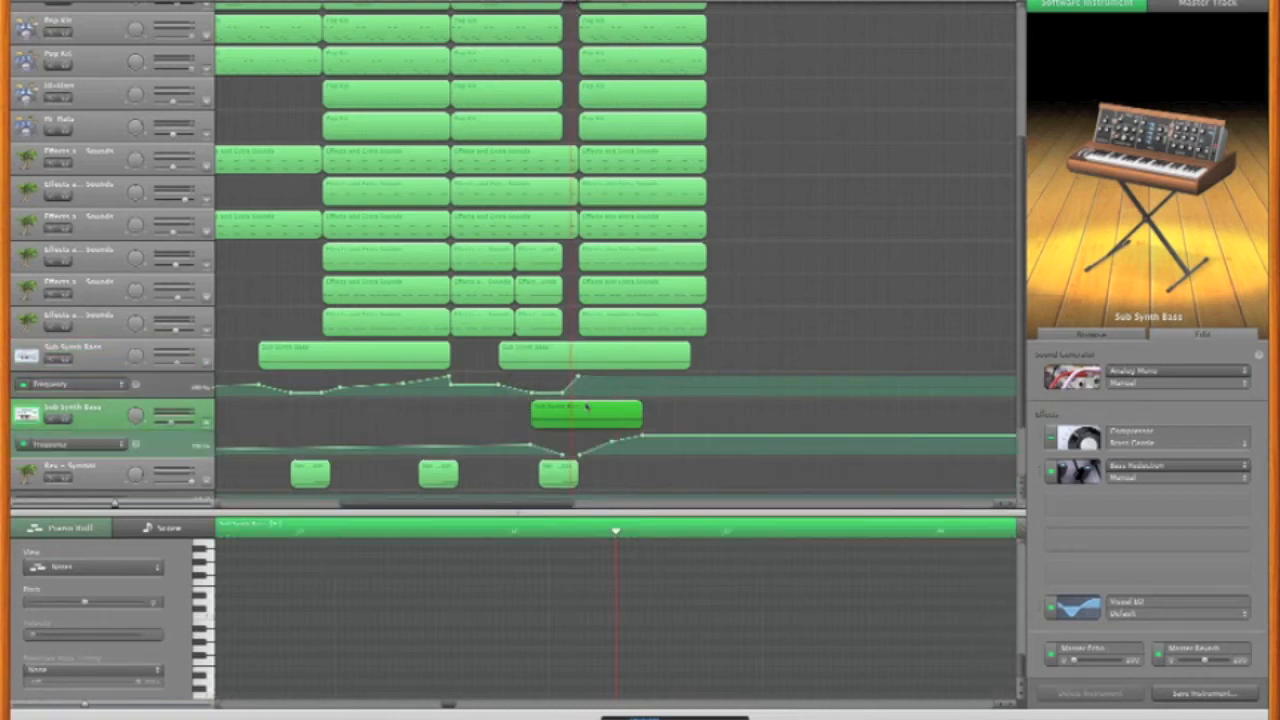
click(558, 450)
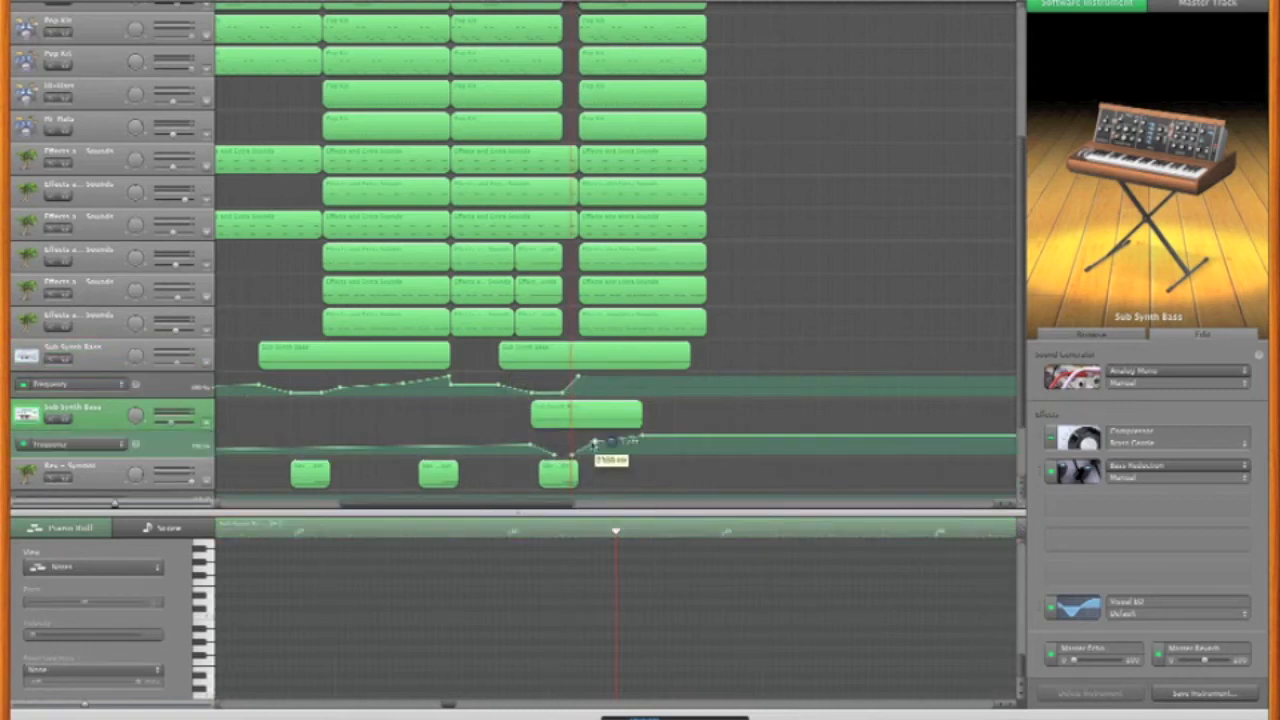
click(500, 2)
key(space)
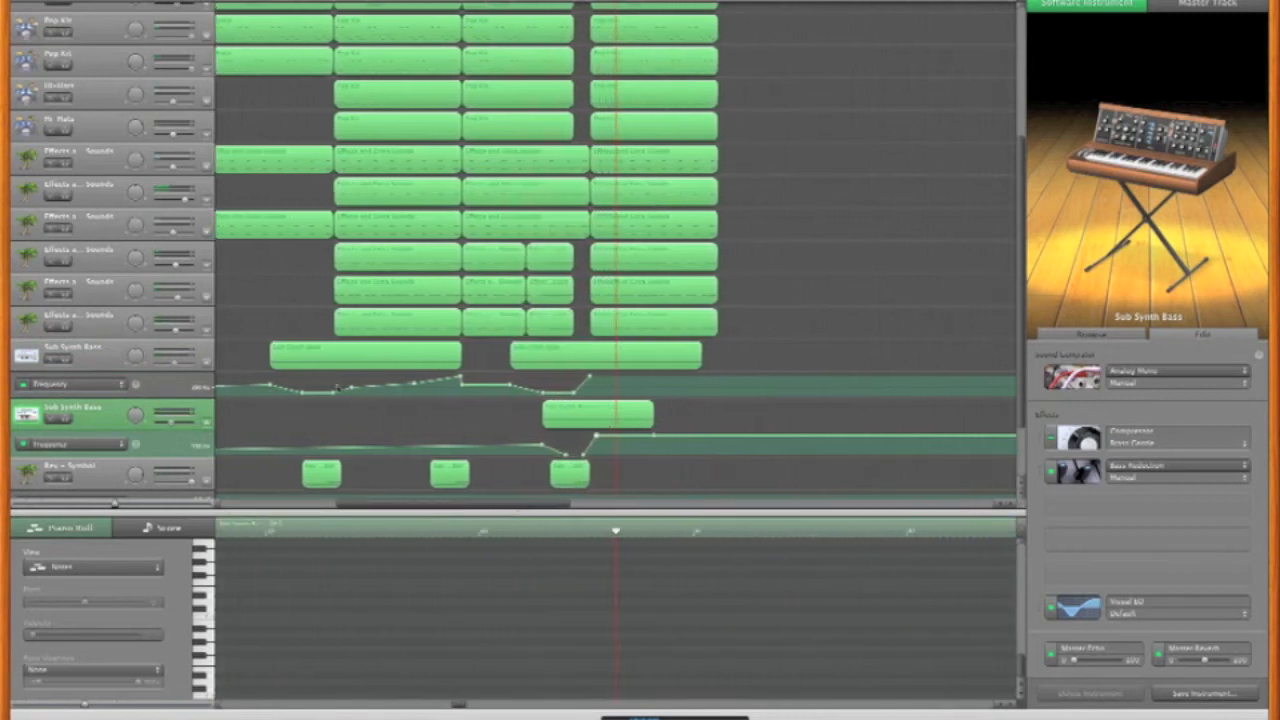
- Hide the Sub Synth Bass and Rev - Symbol automation lanes and close the note editor
click(582, 378)
click(563, 447)
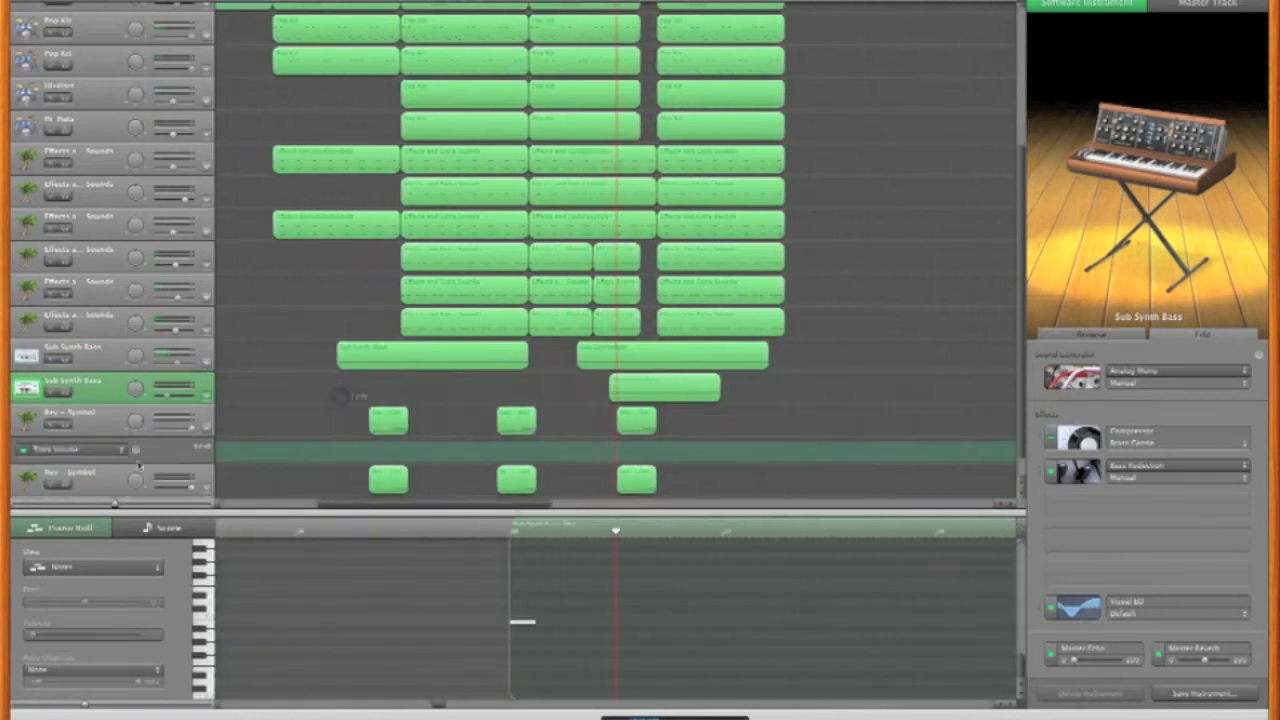
click(207, 428)
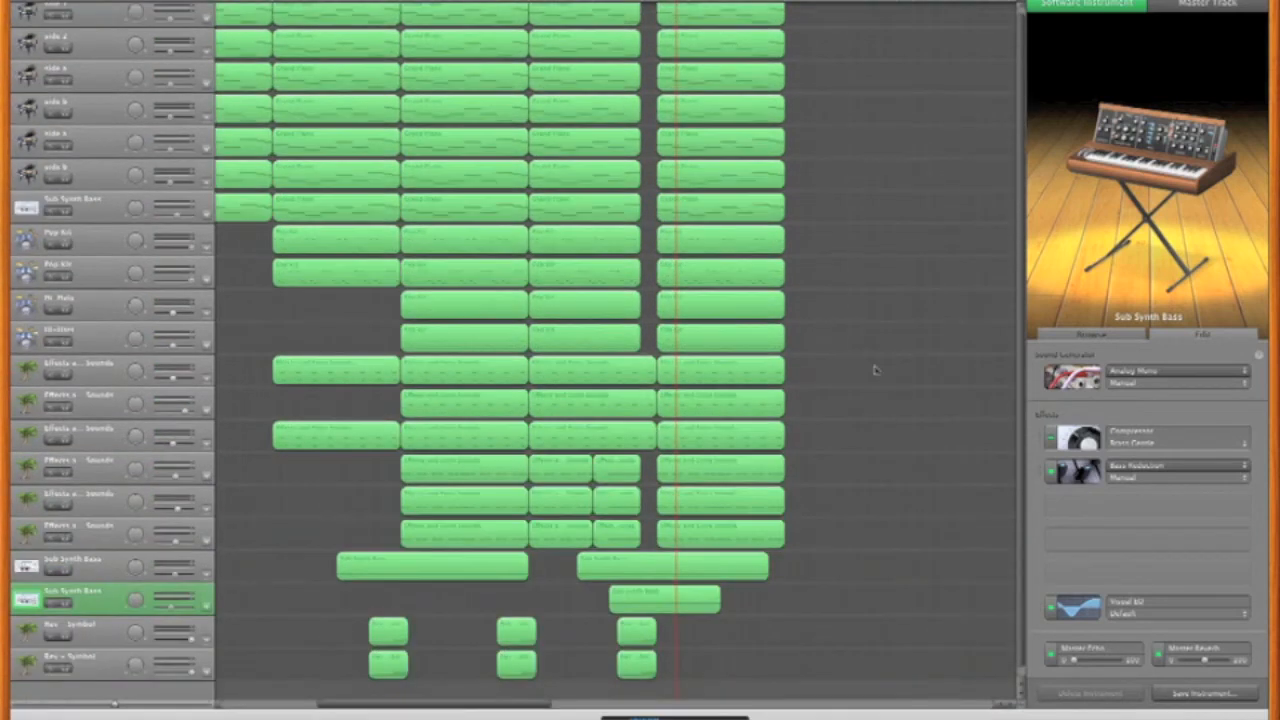
scroll(875, 370, down, 1)
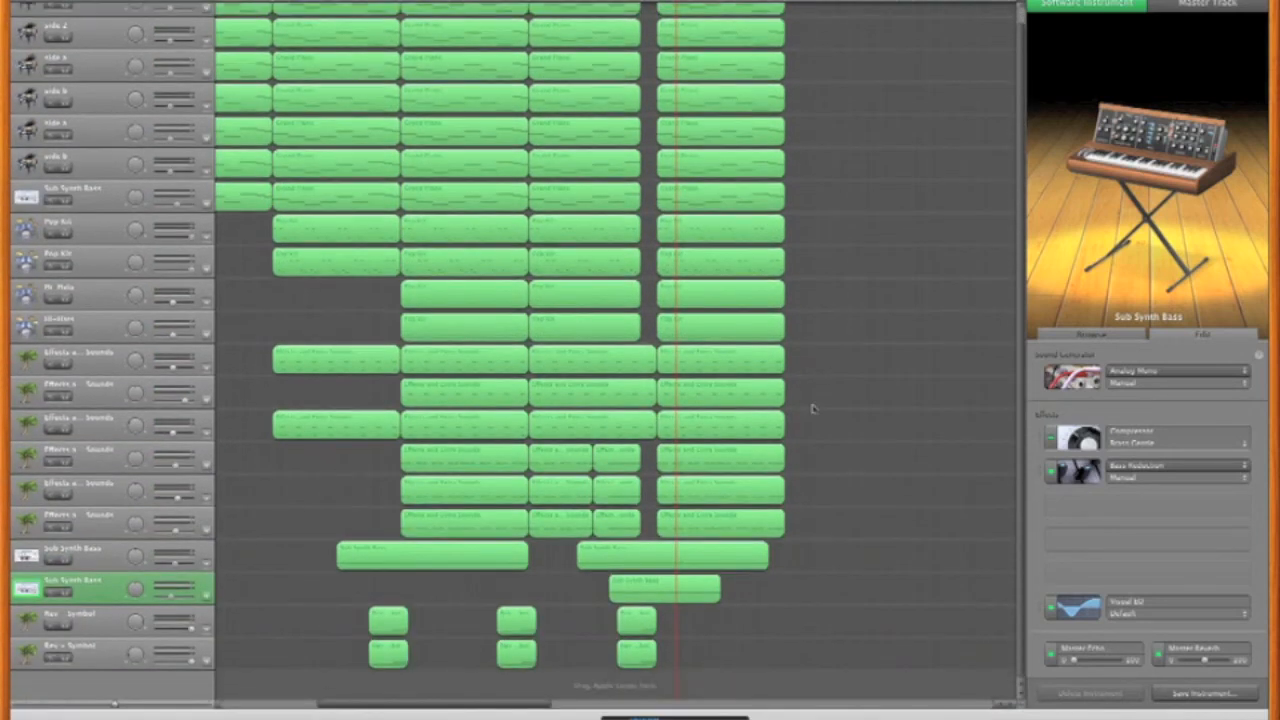
- Duplicate the lowest side b piano track, assign it the Synth Leads instrument Riffy Fifths and open Musical Typing for it
click(109, 174)
key(super+d)
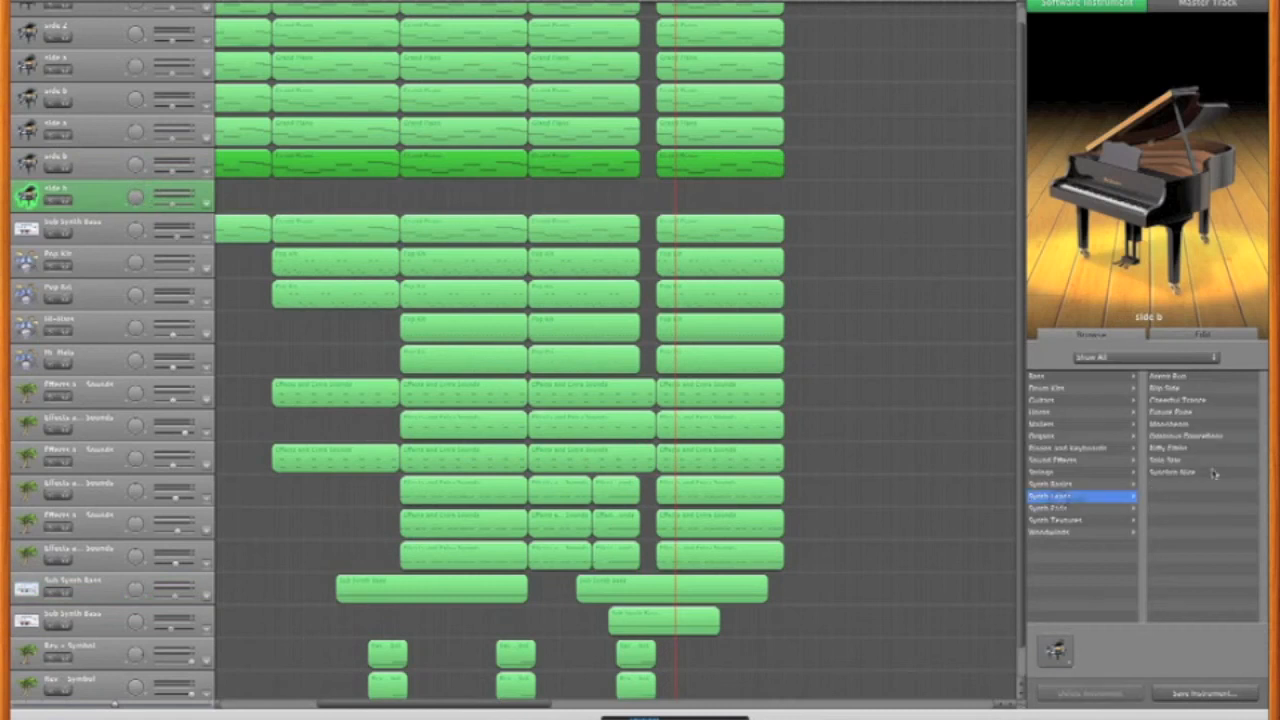
key(super+shift+k)
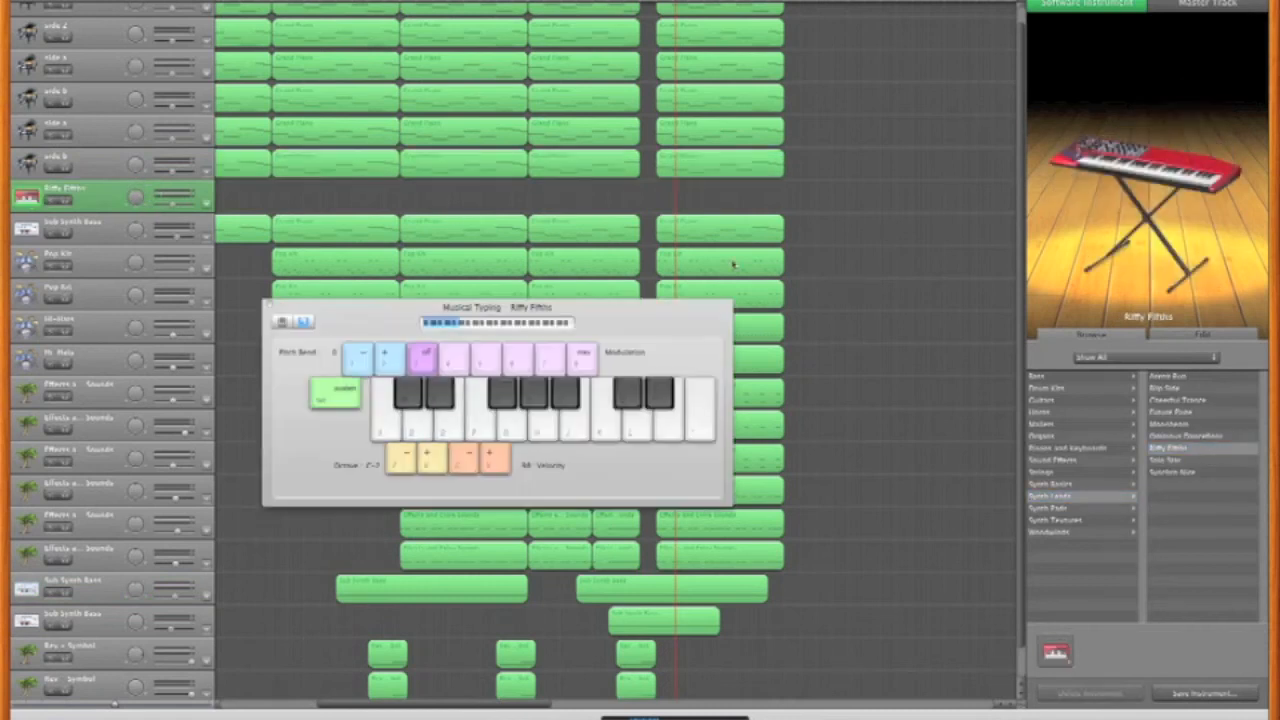
- Try out Riffy Fifths notes with Musical Typing against the playing song and close the keyboard
key(j)
key(k)
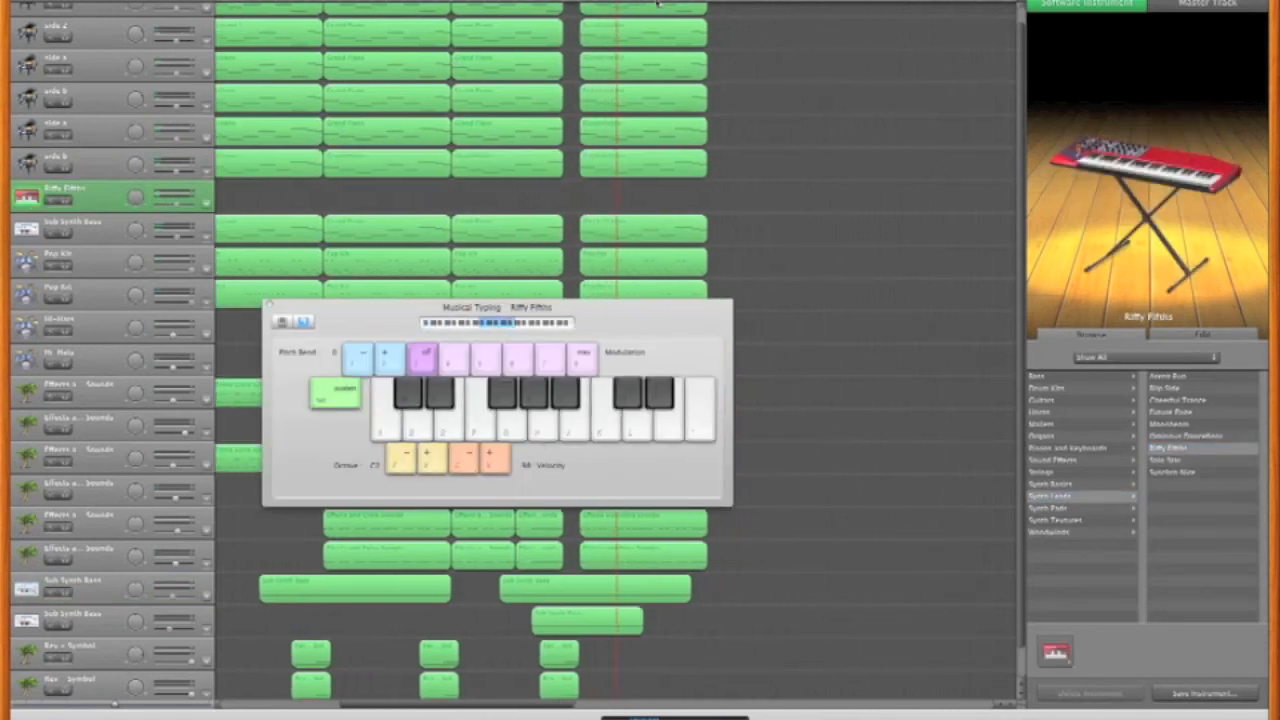
key(semicolon)
key(h)
key(space)
click(270, 304)
- Place a copy of the lowest piano region on the Riffy Fifths track, open its notes and solo the track
key(a)
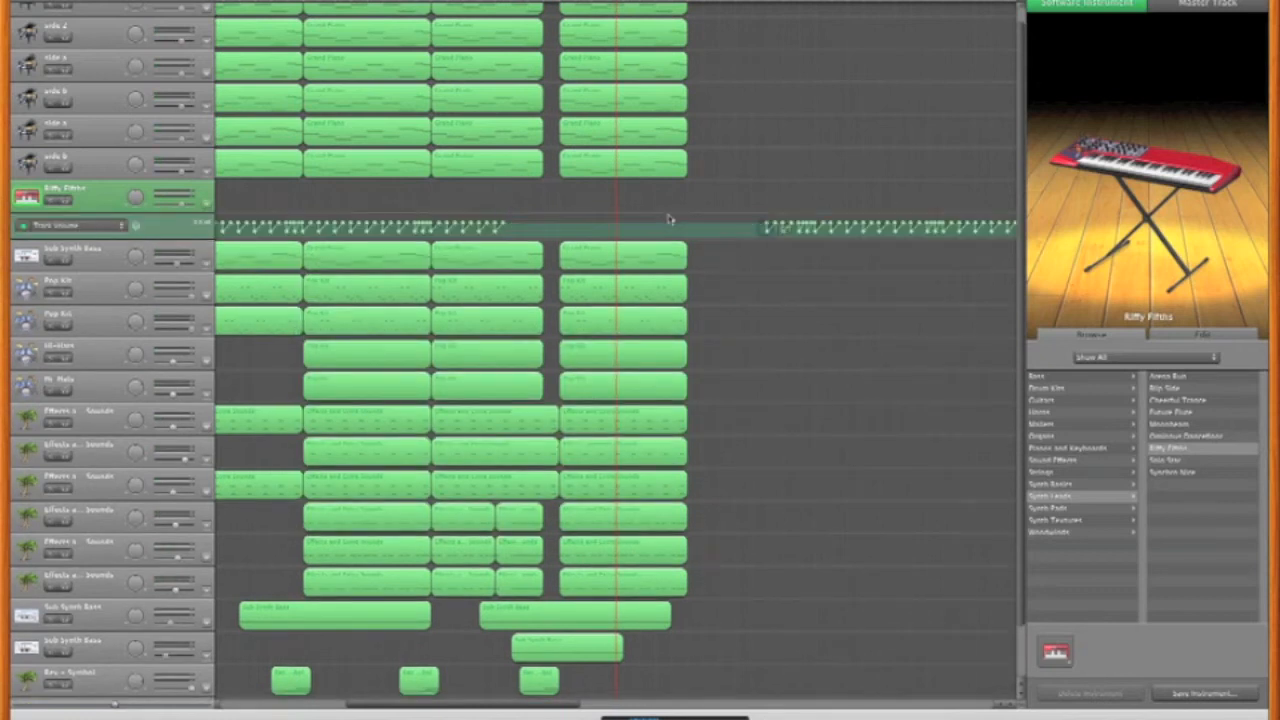
scroll(670, 220, right, 15)
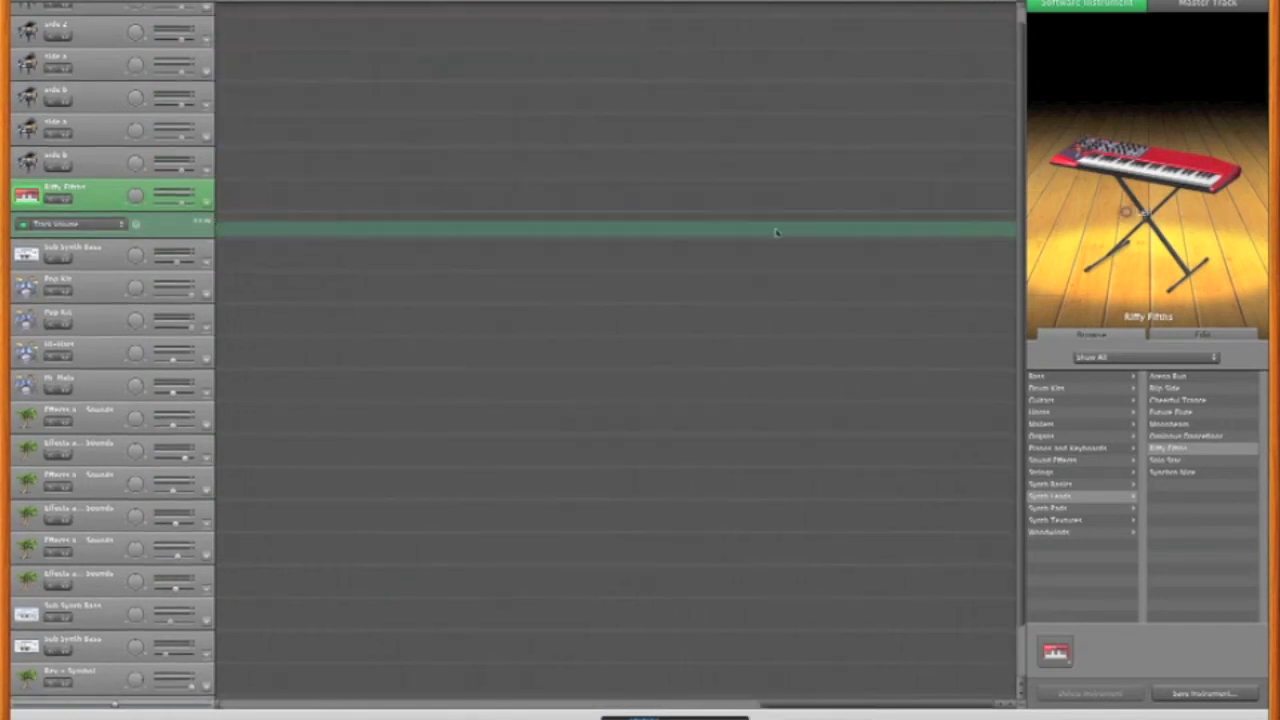
scroll(776, 232, left, 15)
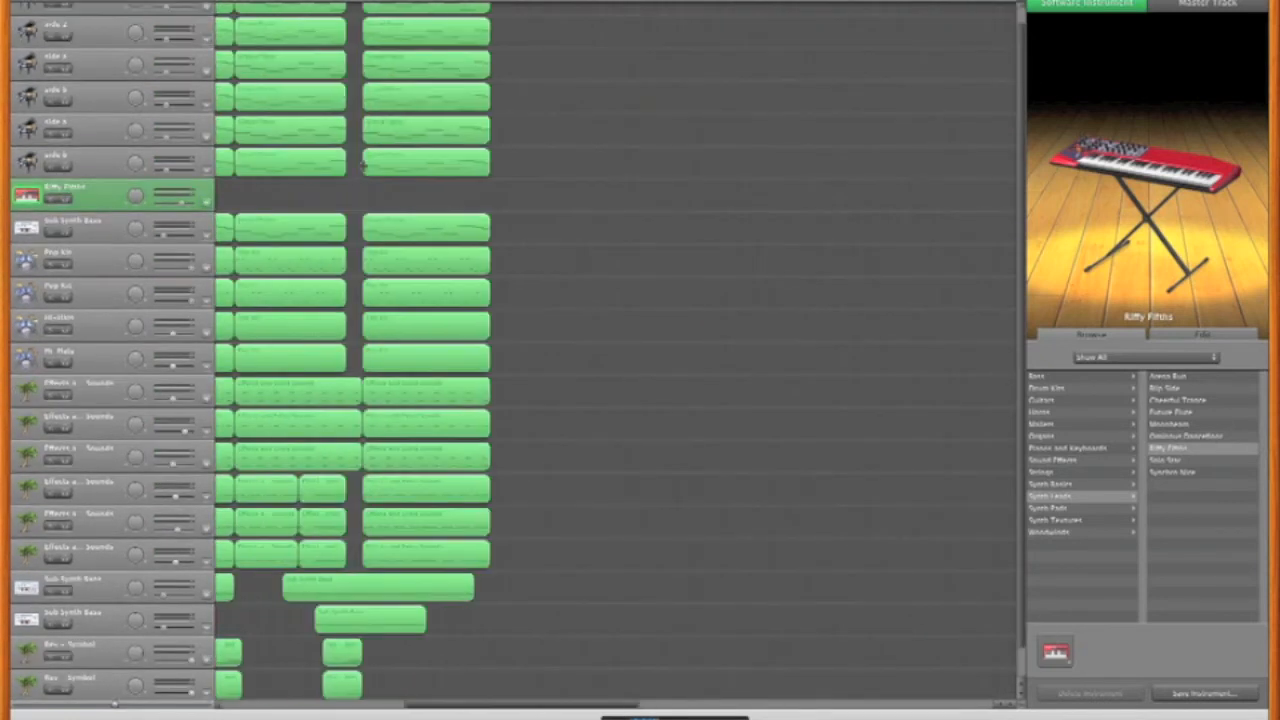
click(426, 195)
key(e)
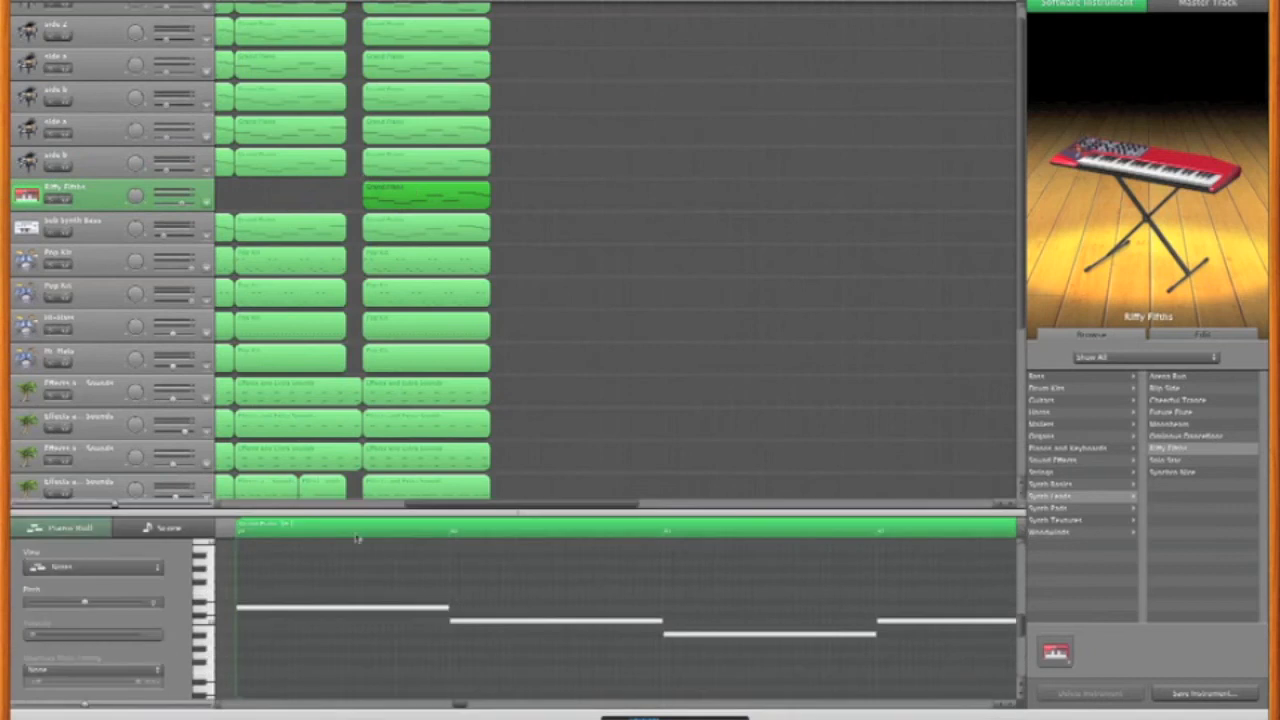
key(space)
key(s)
scroll(418, 576, down, 1)
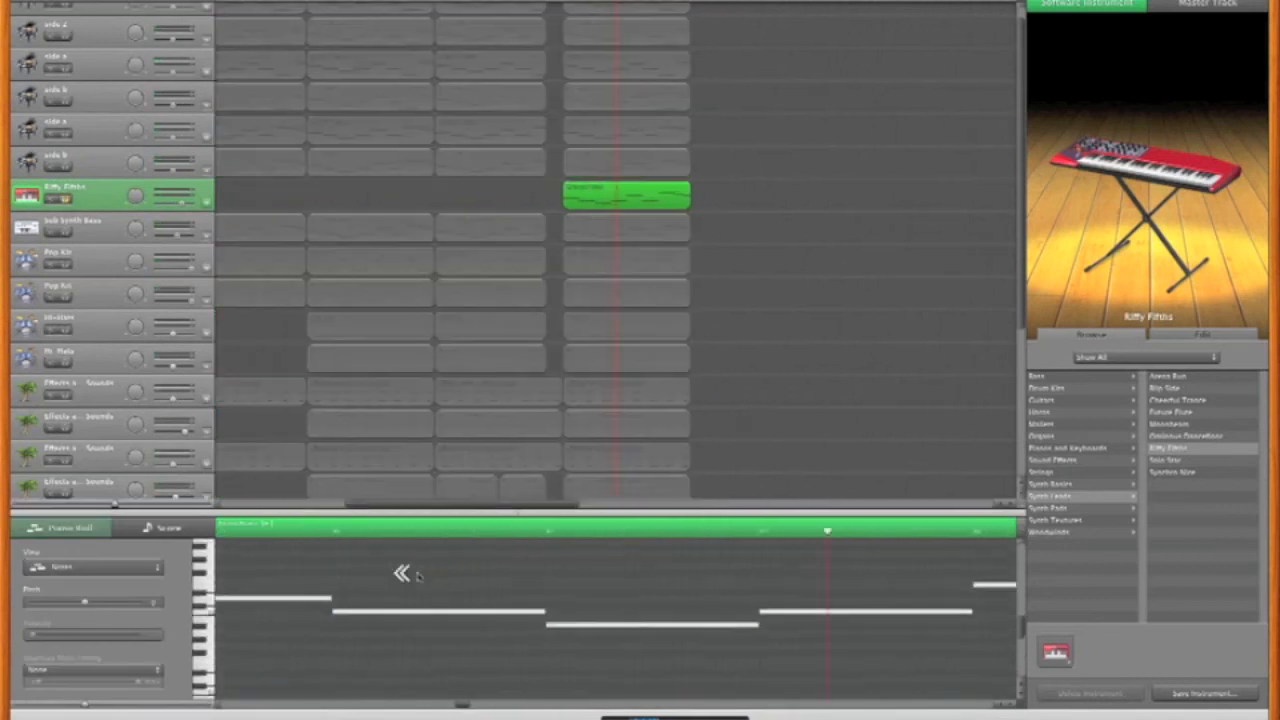
- Replace the first long note of the Riffy Fifths region with three short rising notes
scroll(418, 576, left, 6)
right_click(456, 561)
click(531, 567)
key(super+a)
scroll(532, 580, right, 10)
scroll(540, 660, left, 2)
drag(338, 651, 338, 575)
scroll(335, 578, left, 8)
click(372, 561)
drag(538, 580, 350, 580)
scroll(342, 602, up, 1)
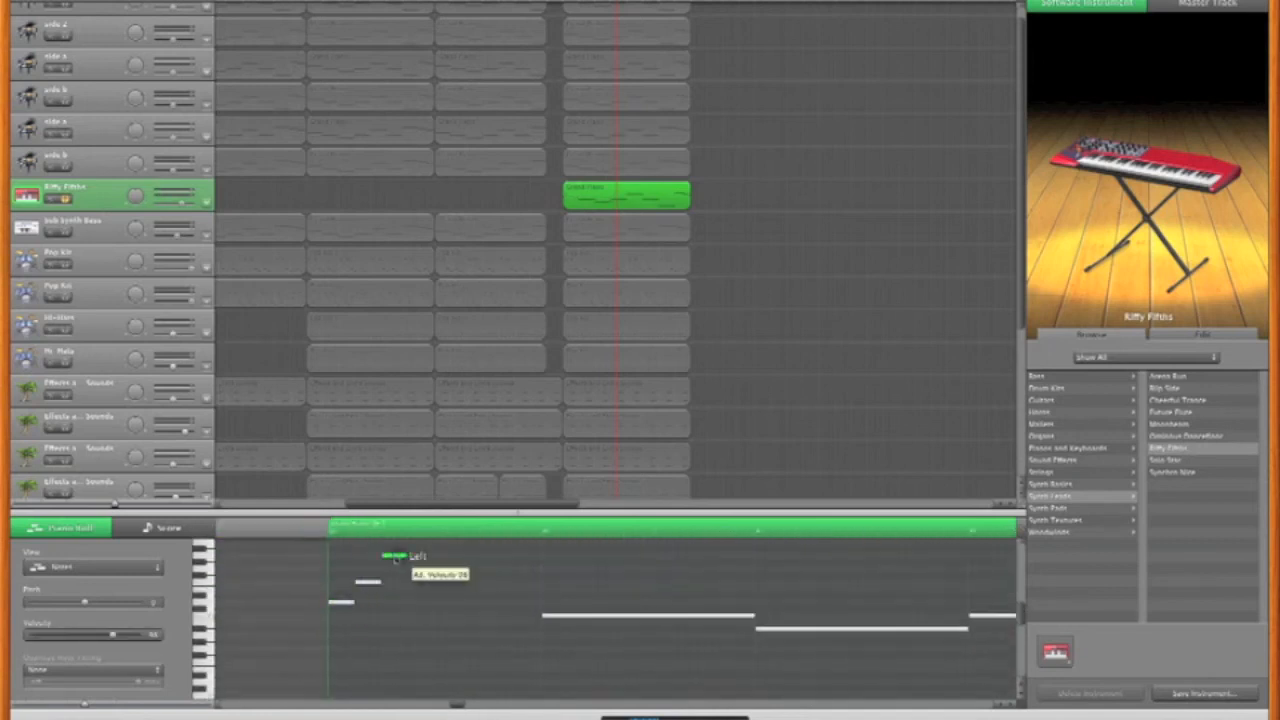
- Repeat the short rising notes across the first bar with a lower second top note, and play it back
click(331, 537)
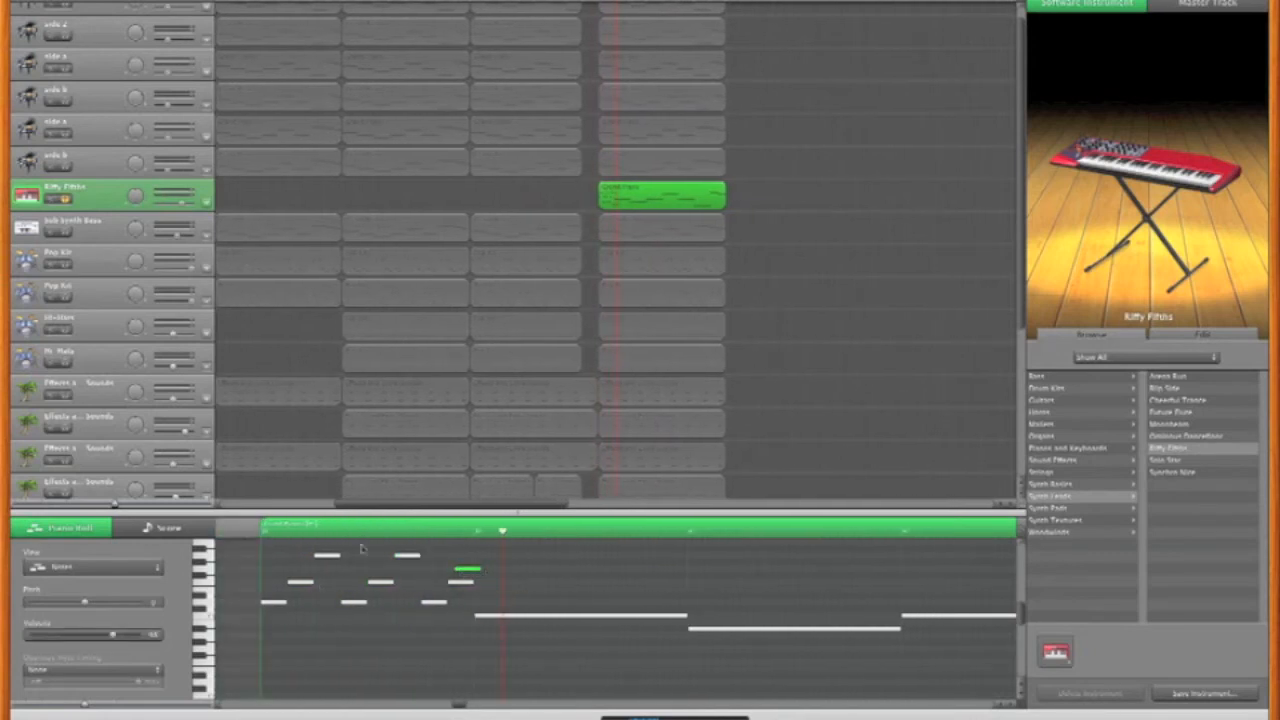
key(Delete)
key(space)
key(space)
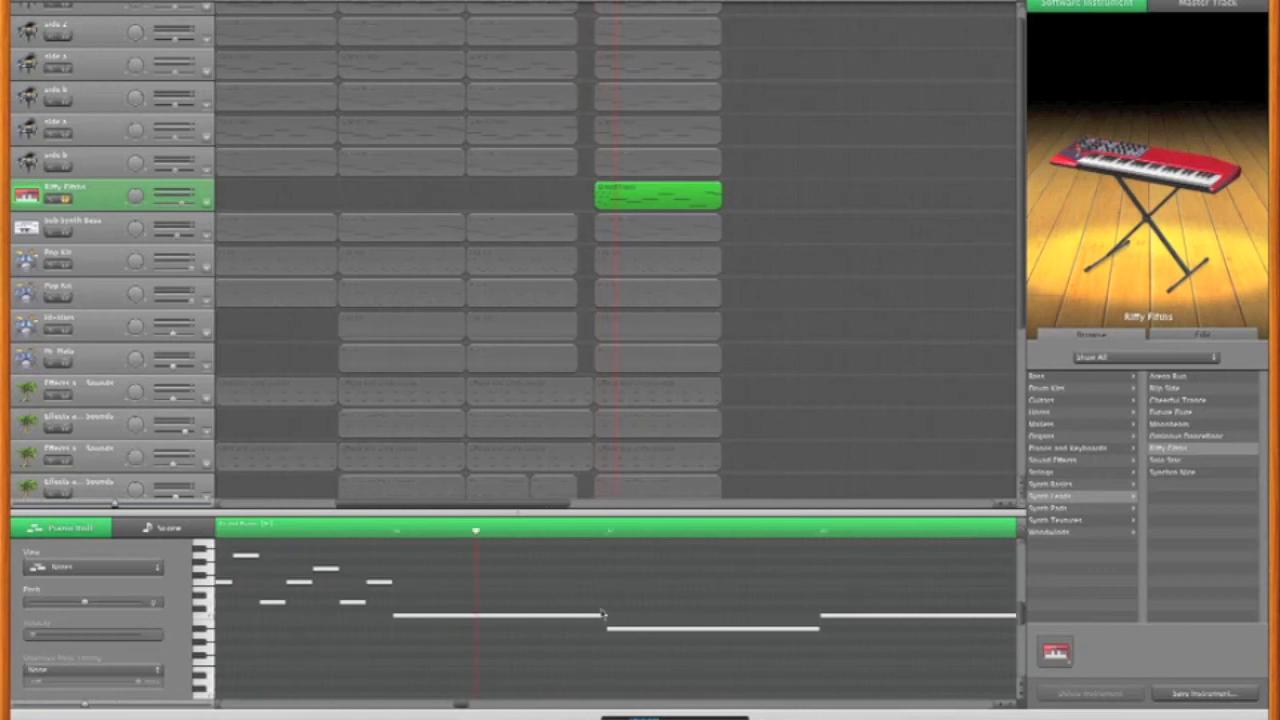
- Replace the second bar's long note with a similar short-note arpeggio starting lower, and play it back
key(Delete)
scroll(600, 616, left, 3)
drag(488, 614, 507, 555)
key(super+z)
drag(317, 602, 532, 622)
click(568, 613)
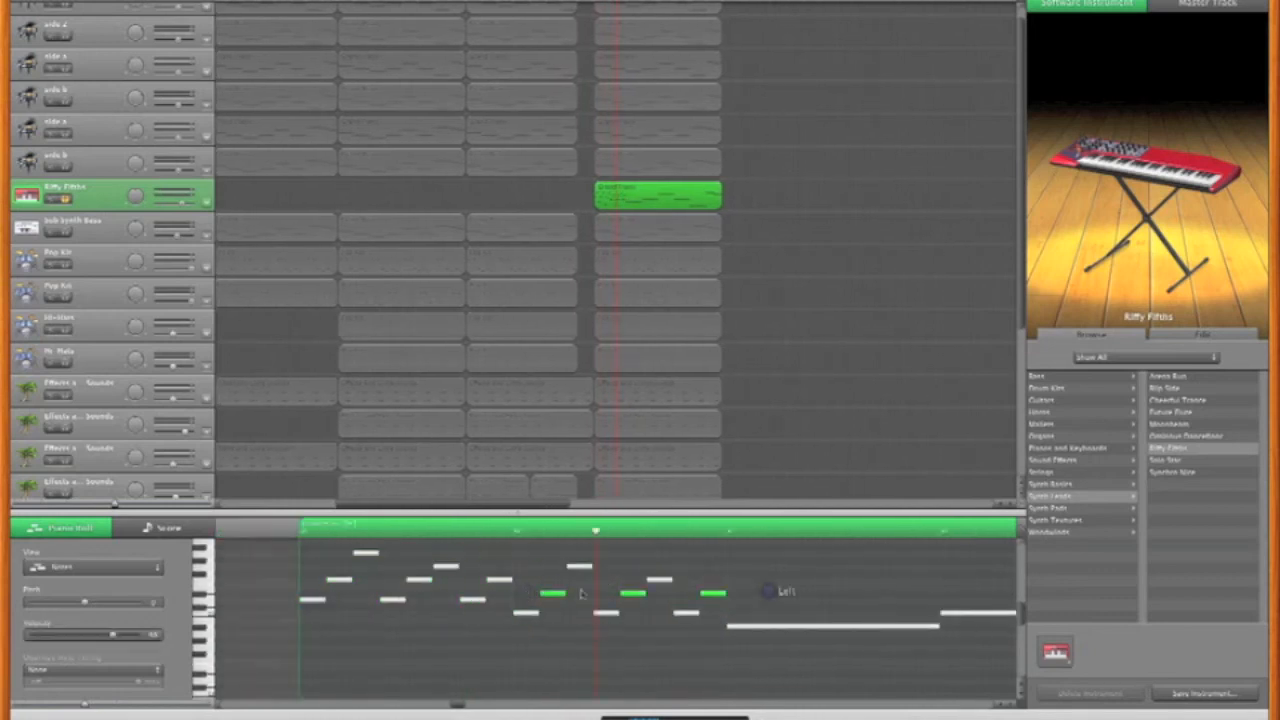
click(526, 532)
key(space)
key(space)
- Unsolo the Riffy Fifths track and listen to the new arpeggio in the full mix
drag(589, 2, 580, 2)
click(65, 200)
key(space)
key(space)
- Replace the third bar's long note with eight short arpeggio notes and play the passage
drag(770, 626, 616, 627)
drag(362, 615, 575, 627)
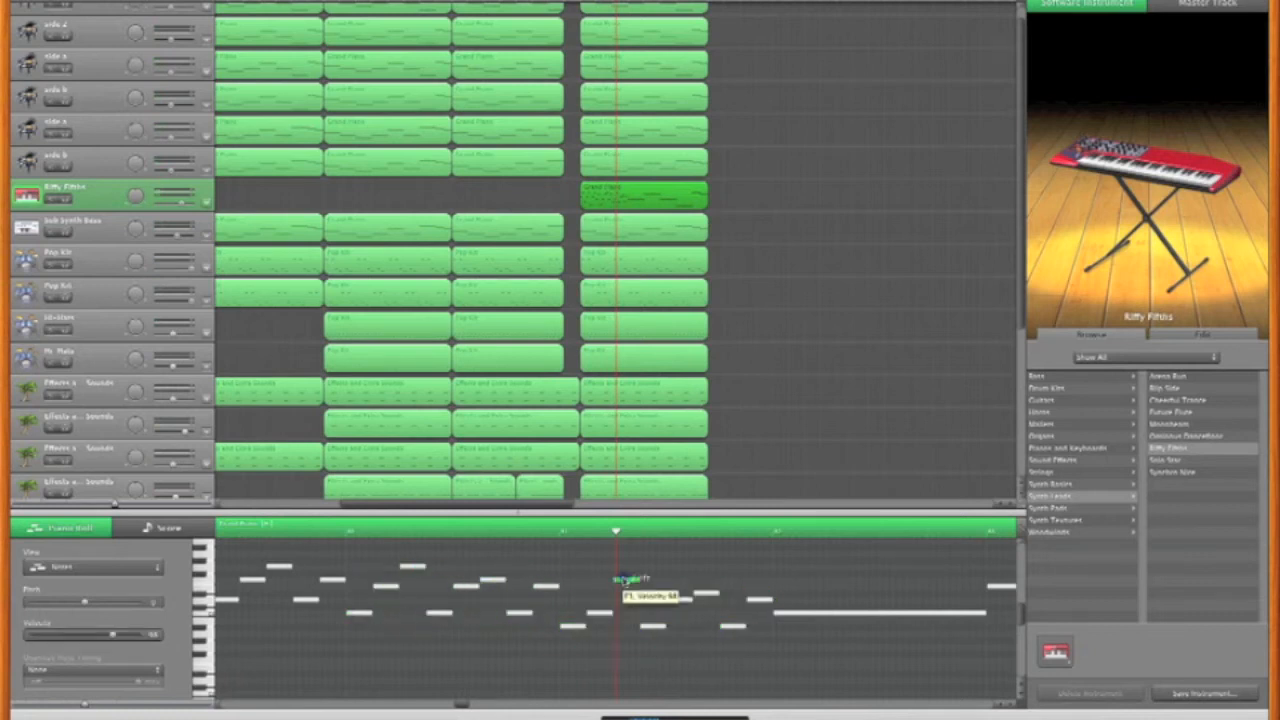
click(564, 533)
key(space)
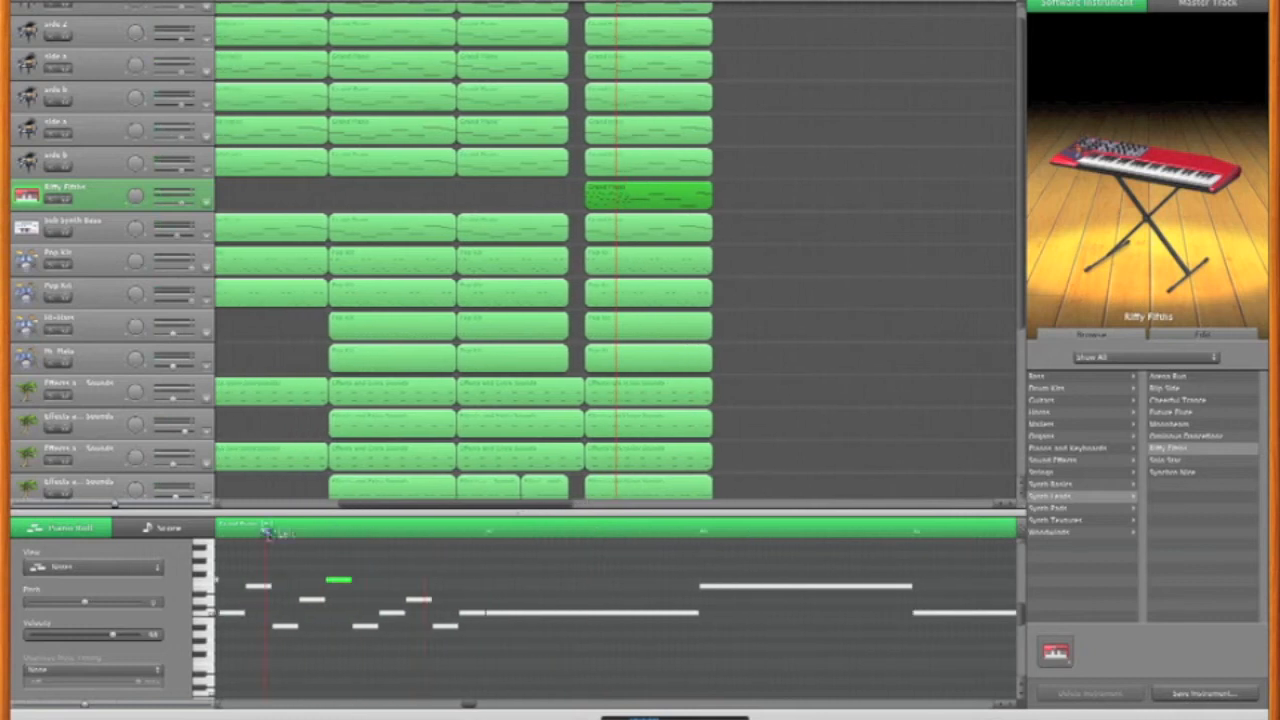
- Raise two notes in the second half of the third bar's arpeggio and listen to the passage again
scroll(310, 618, left, 3)
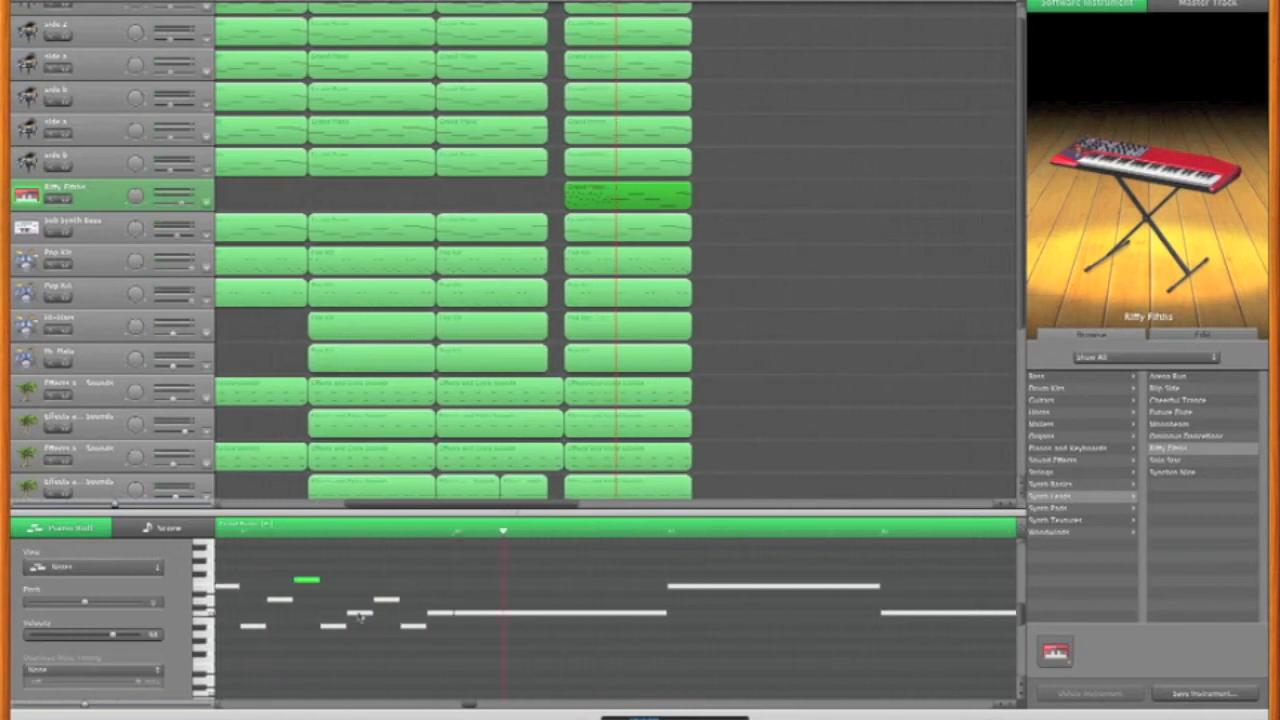
drag(379, 603, 377, 589)
scroll(377, 589, left, 5)
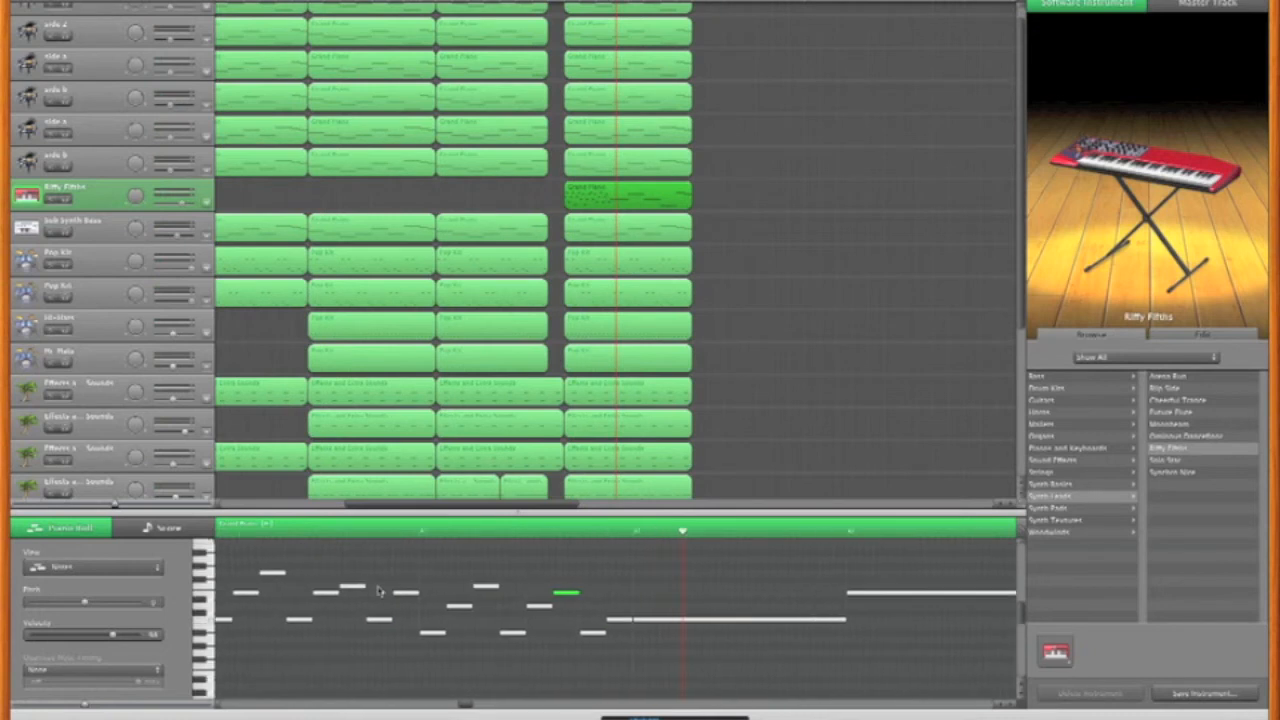
scroll(377, 589, right, 1)
click(374, 531)
key(space)
key(space)
- Fill the fourth bar with short arpeggio notes in place of its long note, and play it back
drag(650, 621, 467, 624)
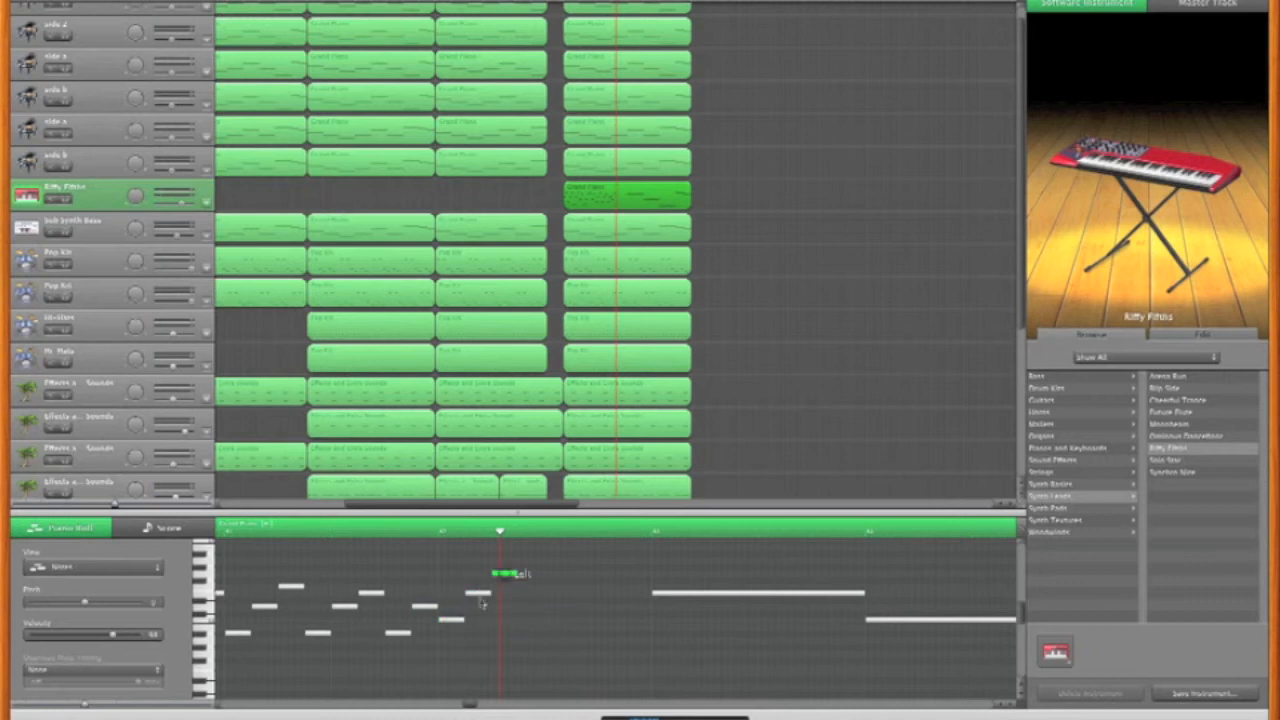
key(super+v)
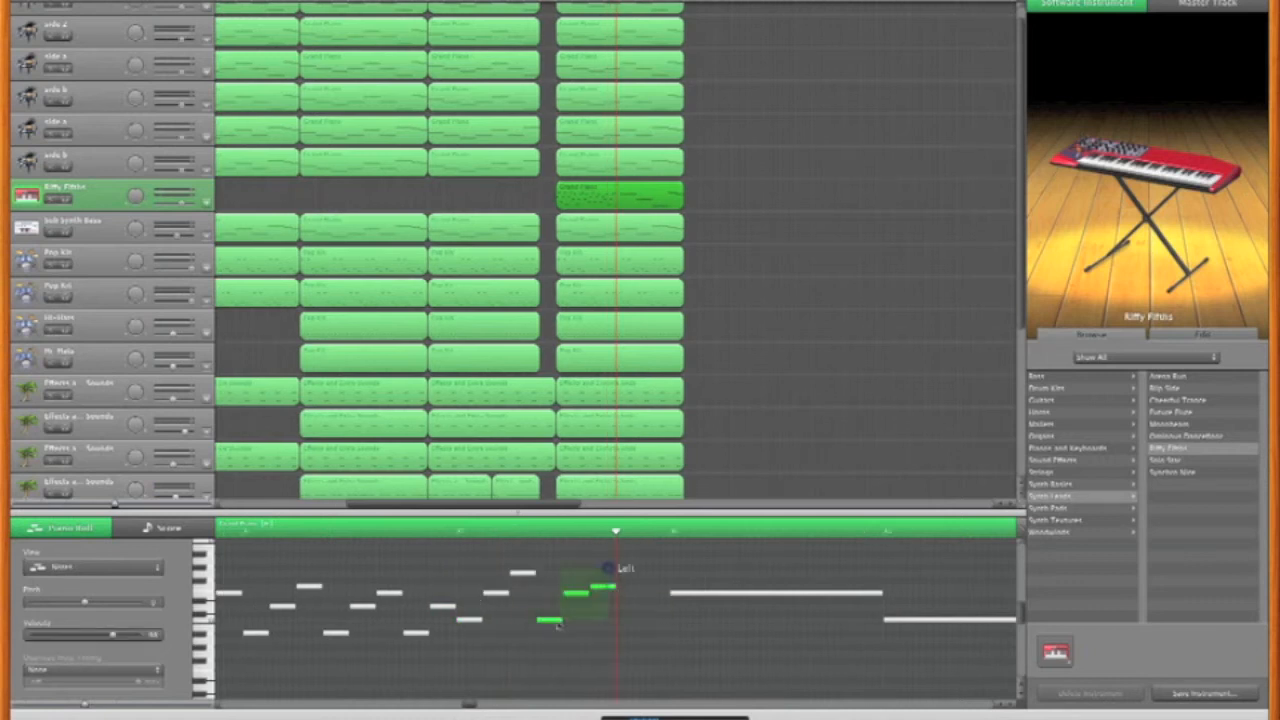
key(super+v)
scroll(546, 601, left, 4)
click(487, 532)
key(space)
key(space)
- Replace the fifth bar's long note with a higher short-note arpeggio and lower its middle notes slightly
mouse_move(717, 594)
mouse_down()
mouse_move(530, 594)
mouse_move(258, 677)
mouse_up()
drag(302, 626, 513, 593)
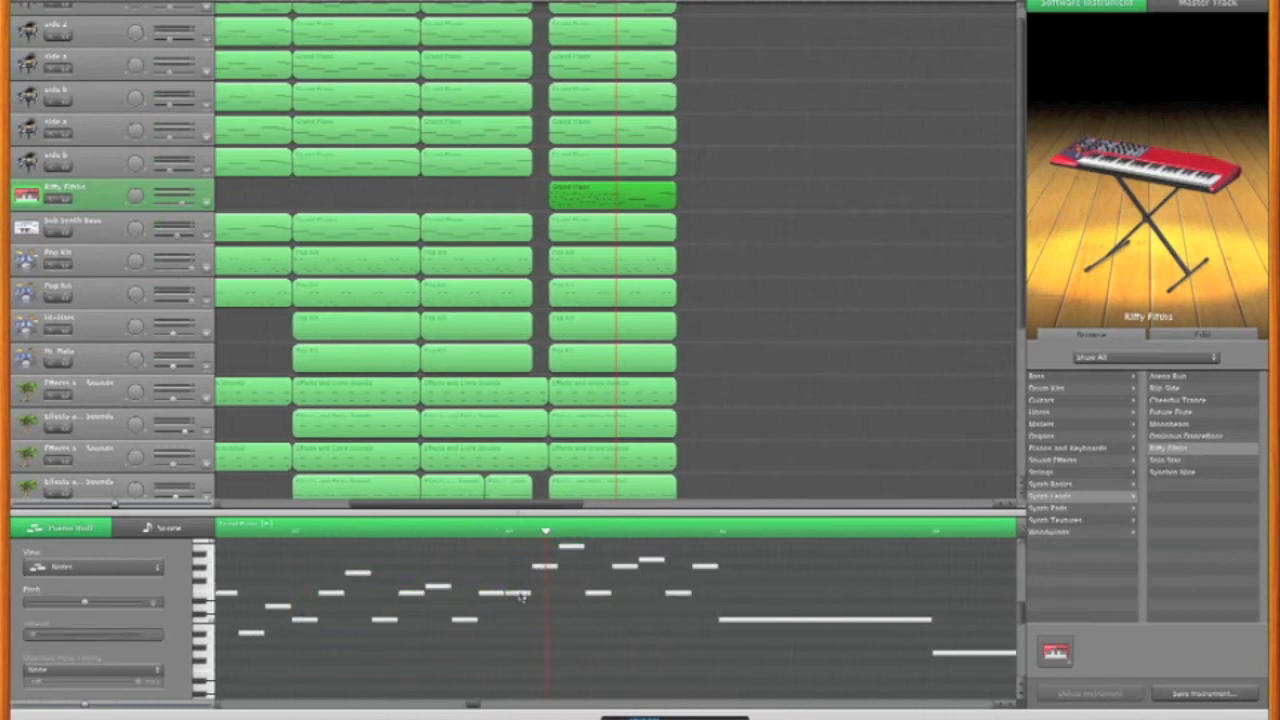
scroll(521, 597, up, 1)
click(545, 581)
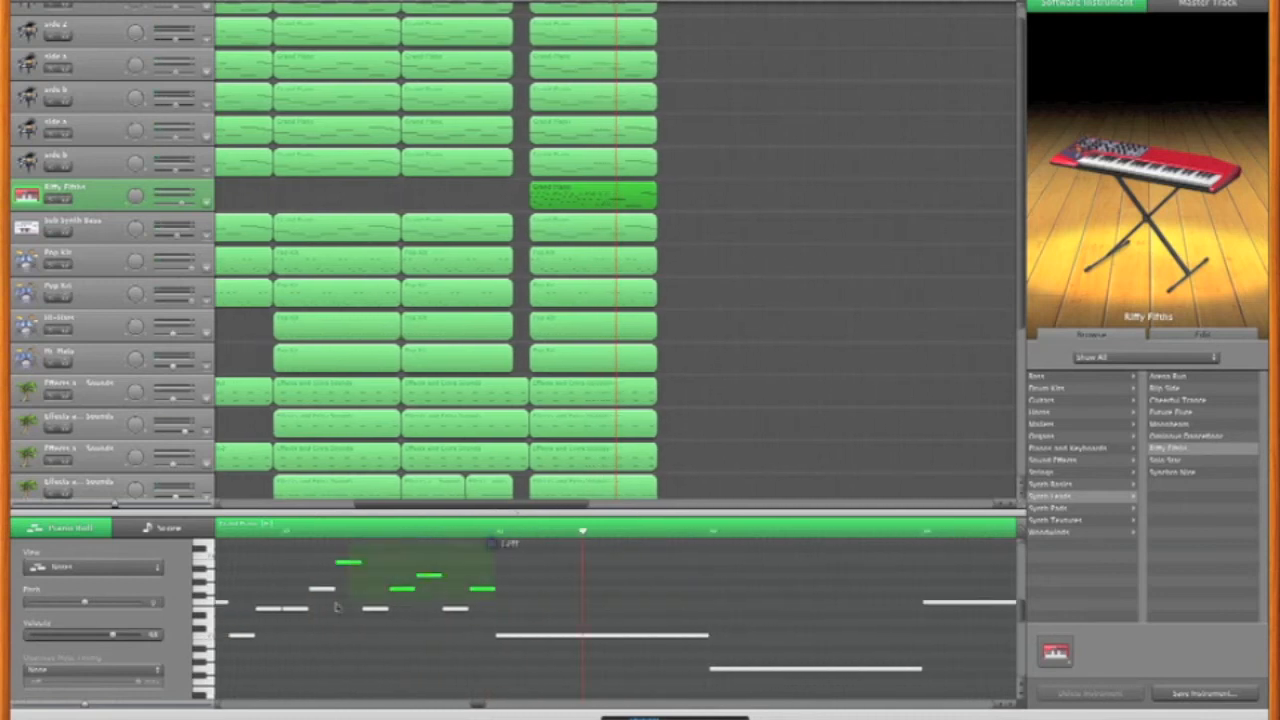
- Fill the sixth bar with short arpeggio notes in place of its long note, and listen to it
click(550, 636)
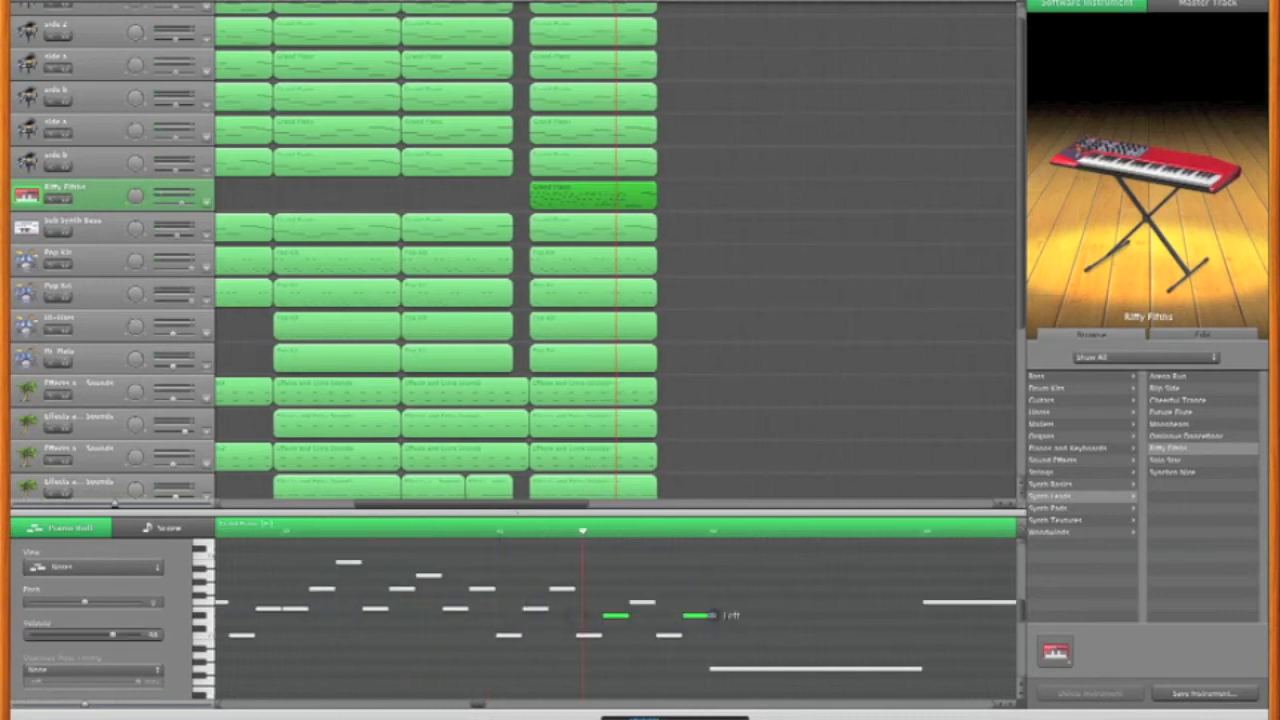
click(579, 607)
click(494, 532)
key(space)
key(space)
- Fill the seventh bar with short notes and replace the last bar's first half note with short melody notes
drag(503, 577, 531, 674)
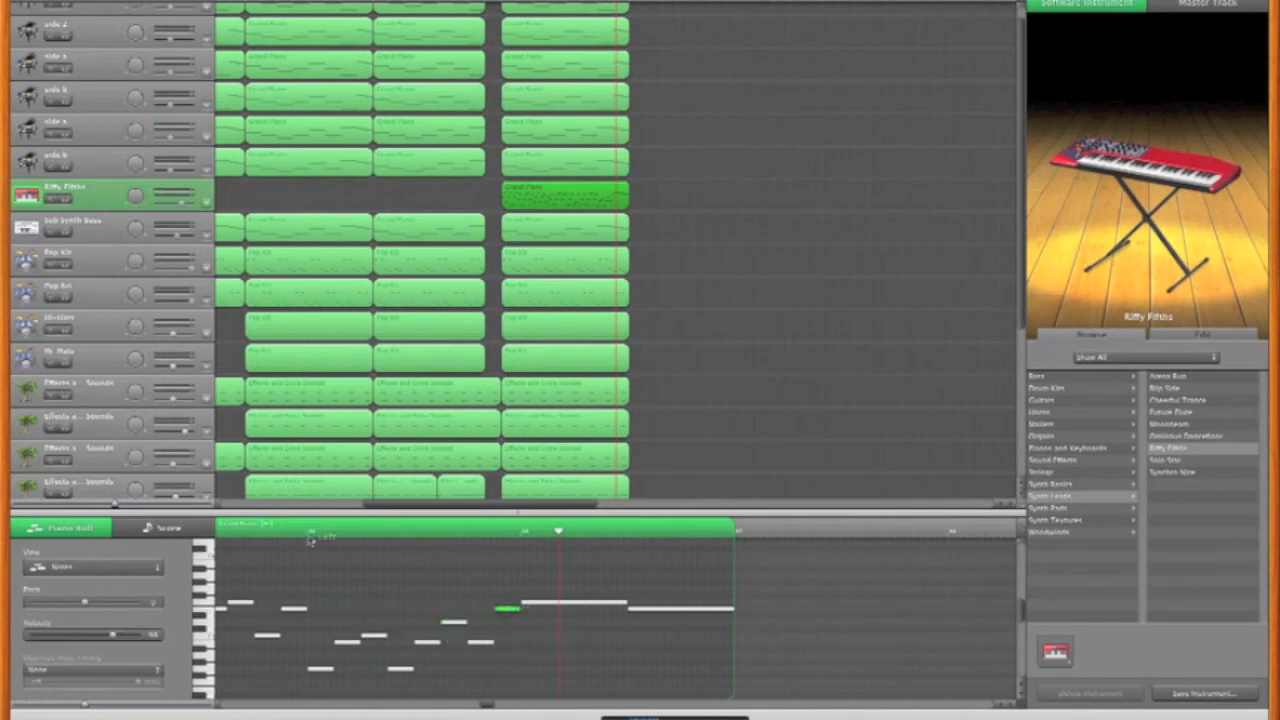
super+click(588, 605)
drag(589, 606, 544, 608)
super+click(576, 606)
super+click(492, 623)
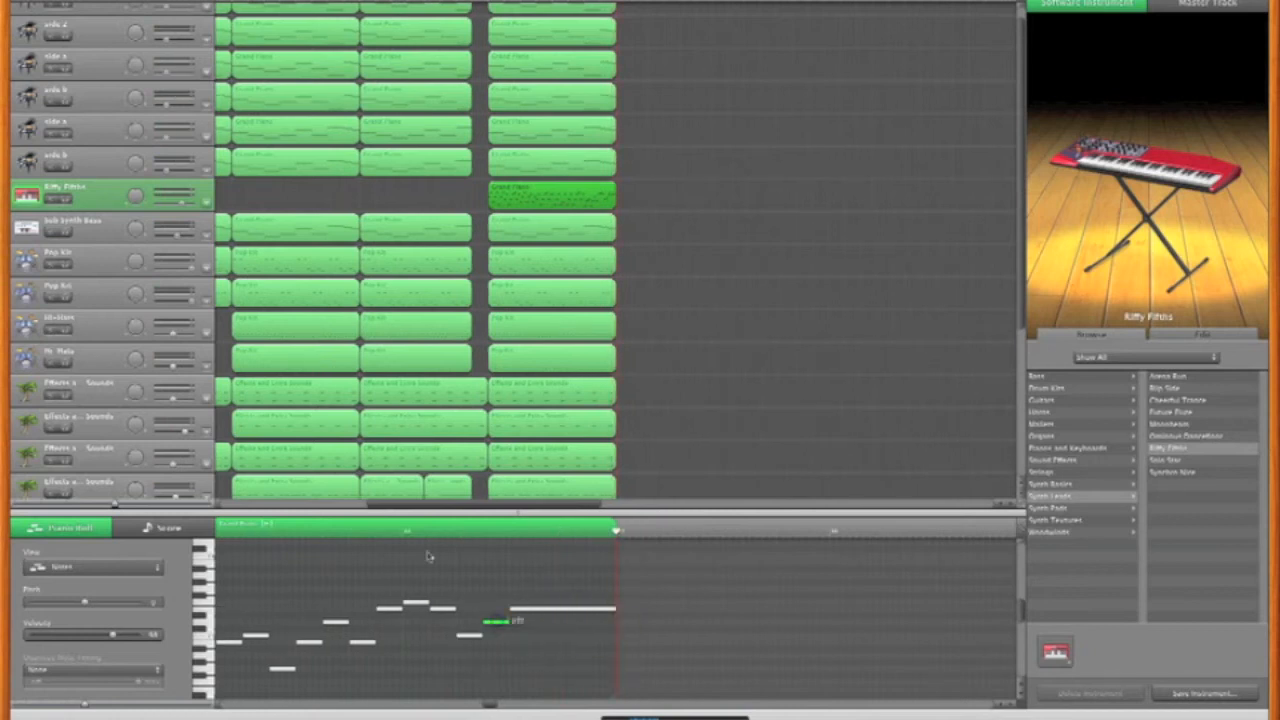
- Replace the remaining half note at the end of the last bar with short melody notes
click(403, 531)
drag(512, 608, 437, 609)
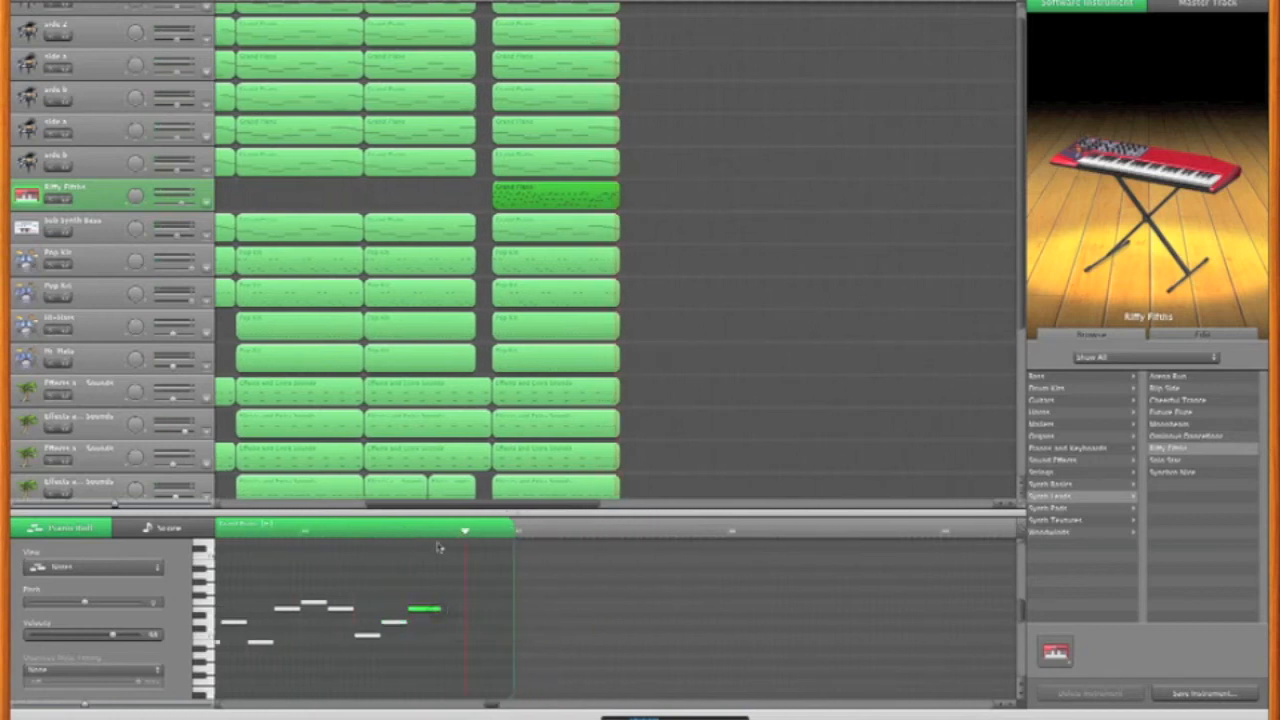
super+click(612, 608)
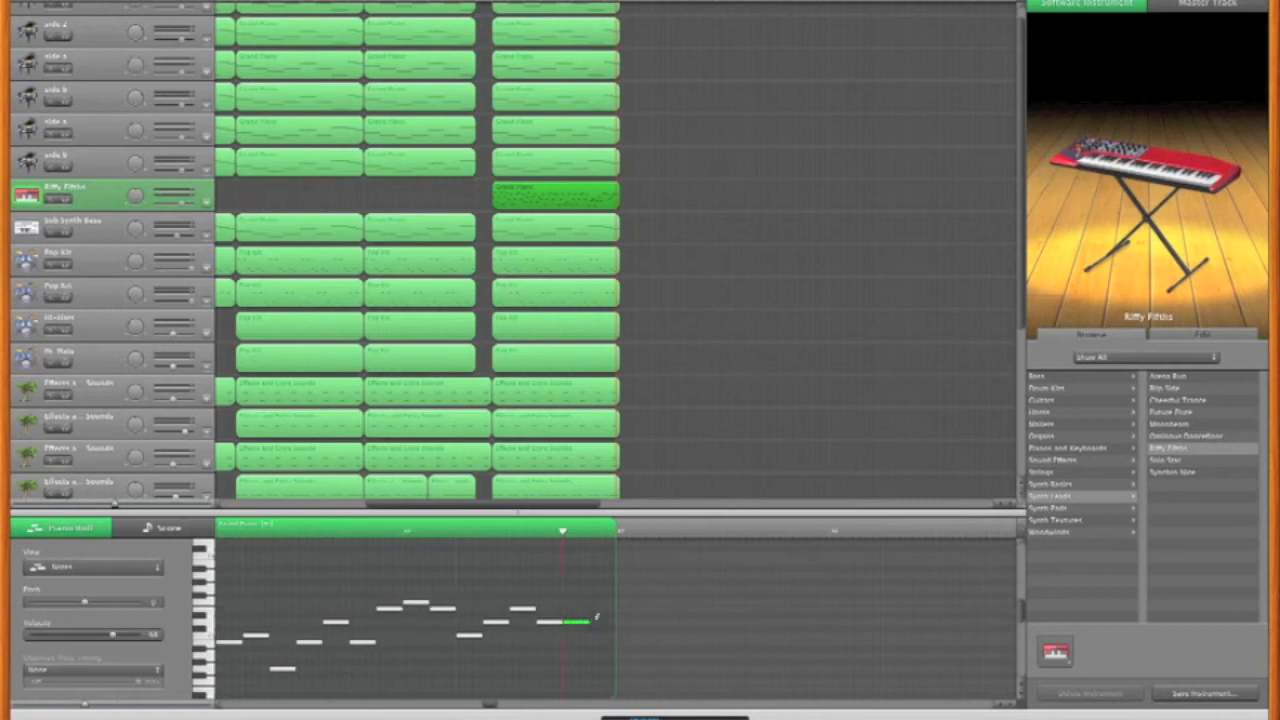
- Paste copies of the last section's Riffy Fifths, piano, bass, drum and effects regions directly after it
click(663, 206)
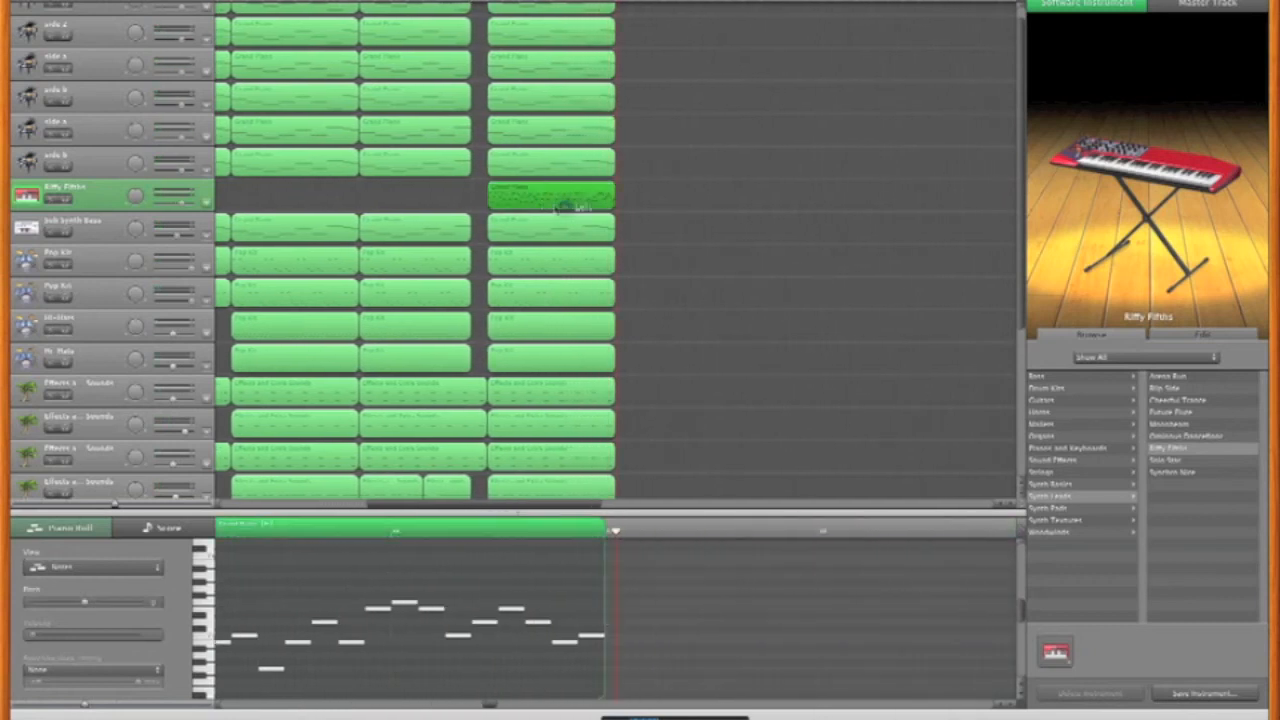
key(super+v)
drag(492, 4, 600, 176)
key(super+c)
key(super+v)
drag(490, 228, 612, 498)
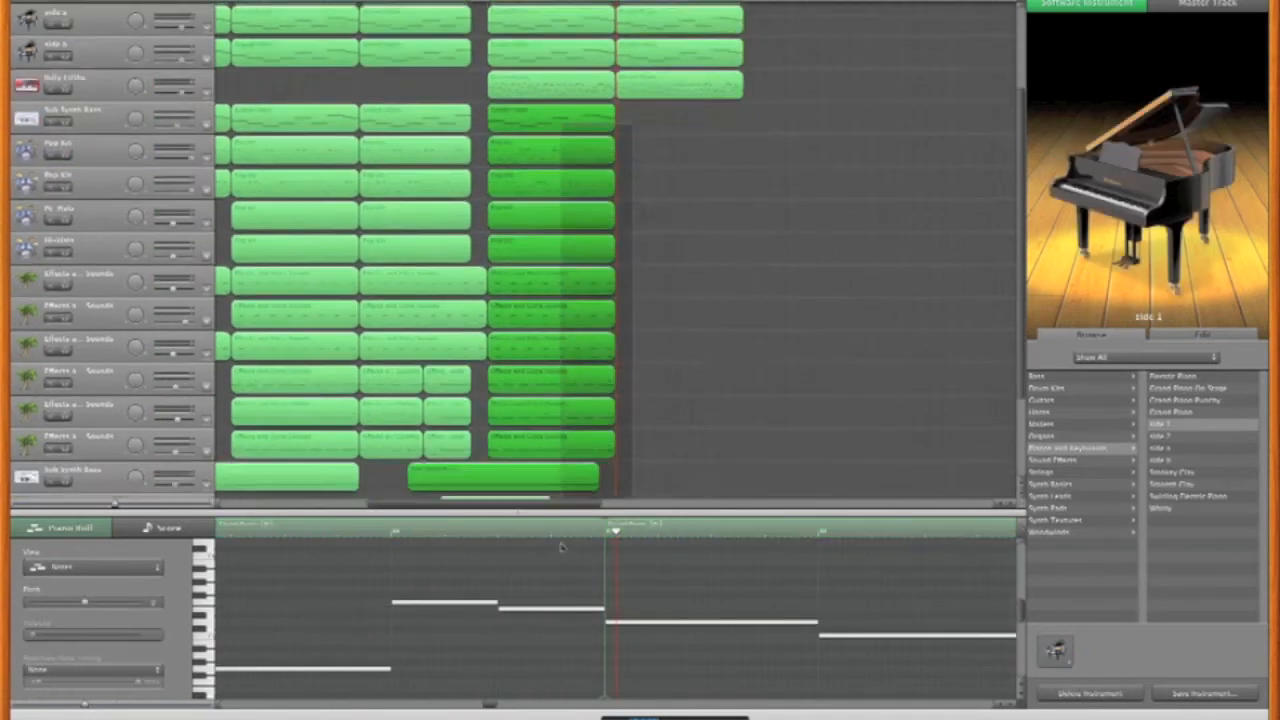
key(super+c)
key(super+v)
- Adjust the sync settings and slightly lower the cutoff of the Riffy Fifths track's Analog Sync sound generator
click(501, 205)
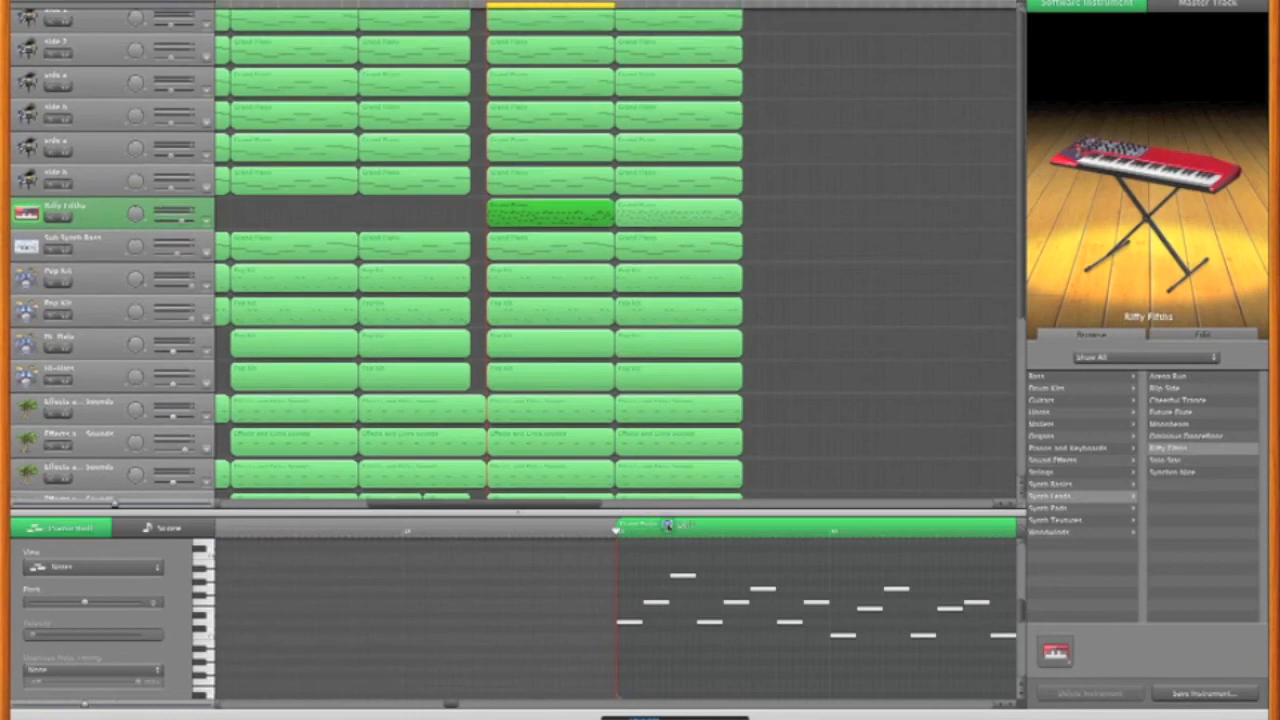
click(1201, 334)
click(1072, 377)
drag(707, 355, 707, 388)
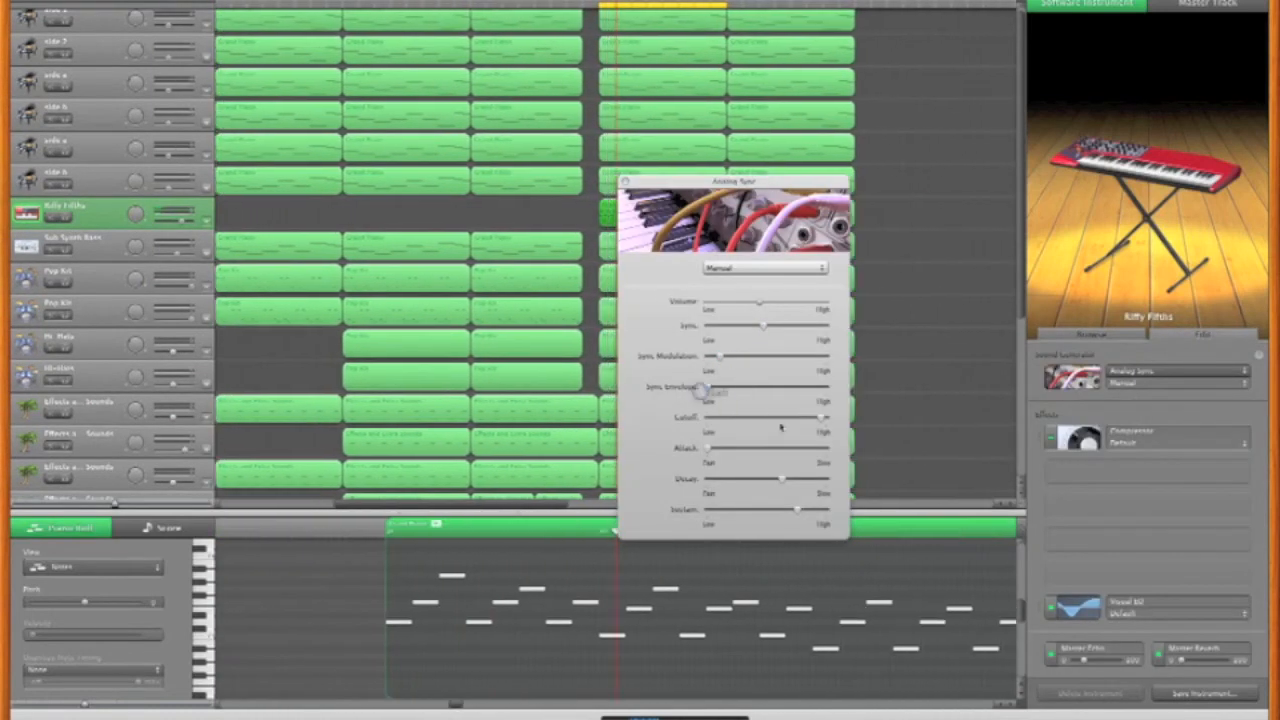
drag(821, 418, 812, 420)
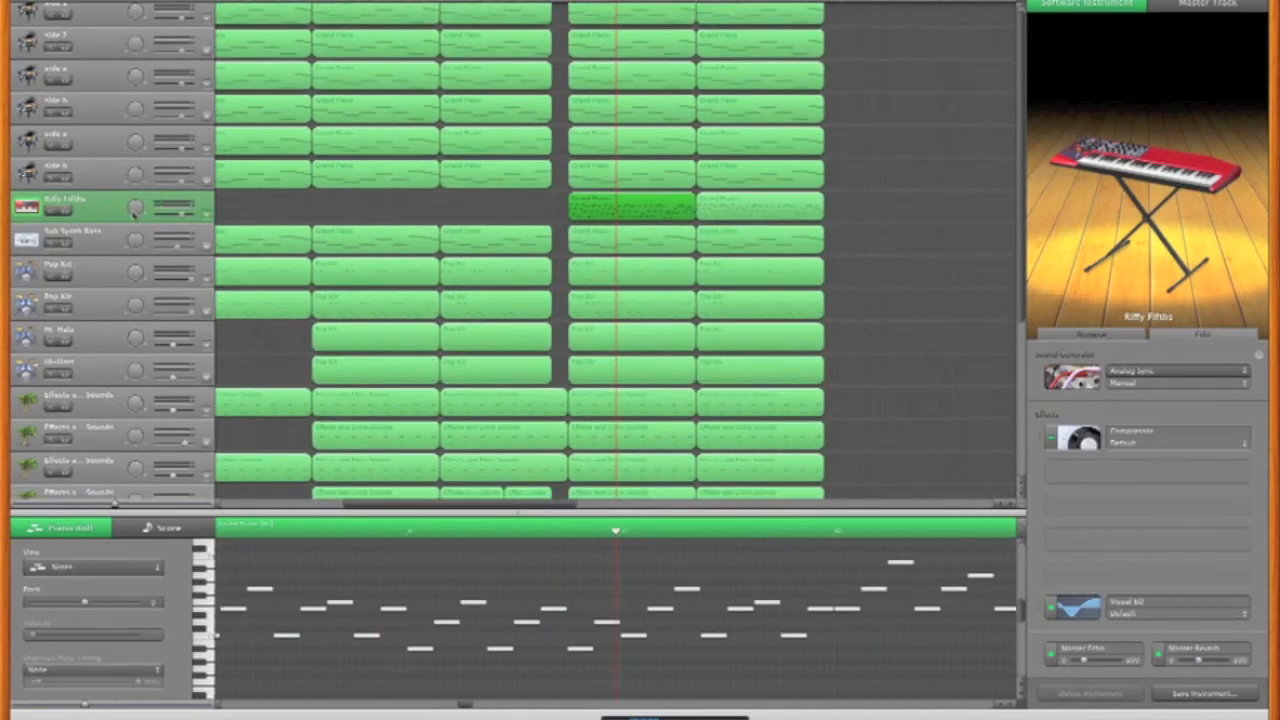
- Duplicate the Riffy Fifths part onto a new track with the Synth Textures instrument Ithaca Vox, play it and open its sound settings
click(1091, 334)
click(1066, 522)
click(1196, 544)
key(space)
click(68, 243)
click(68, 243)
click(471, 220)
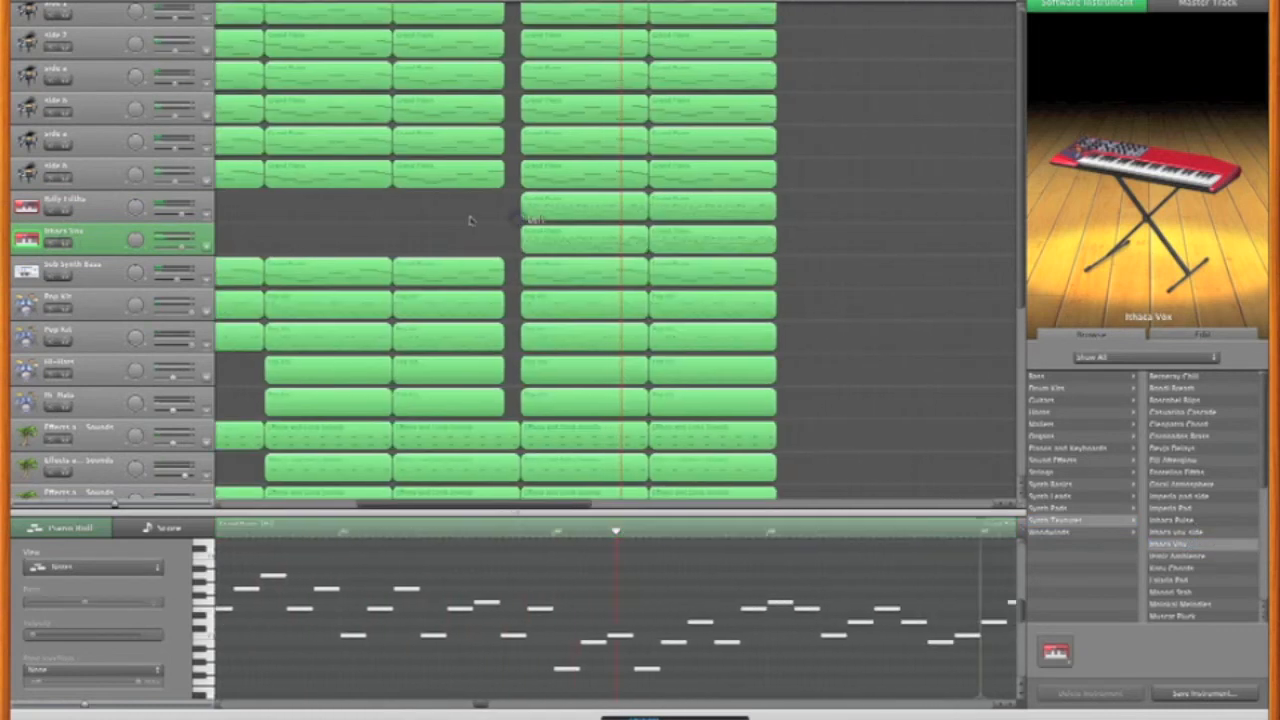
scroll(530, 220, left, 2)
click(1202, 334)
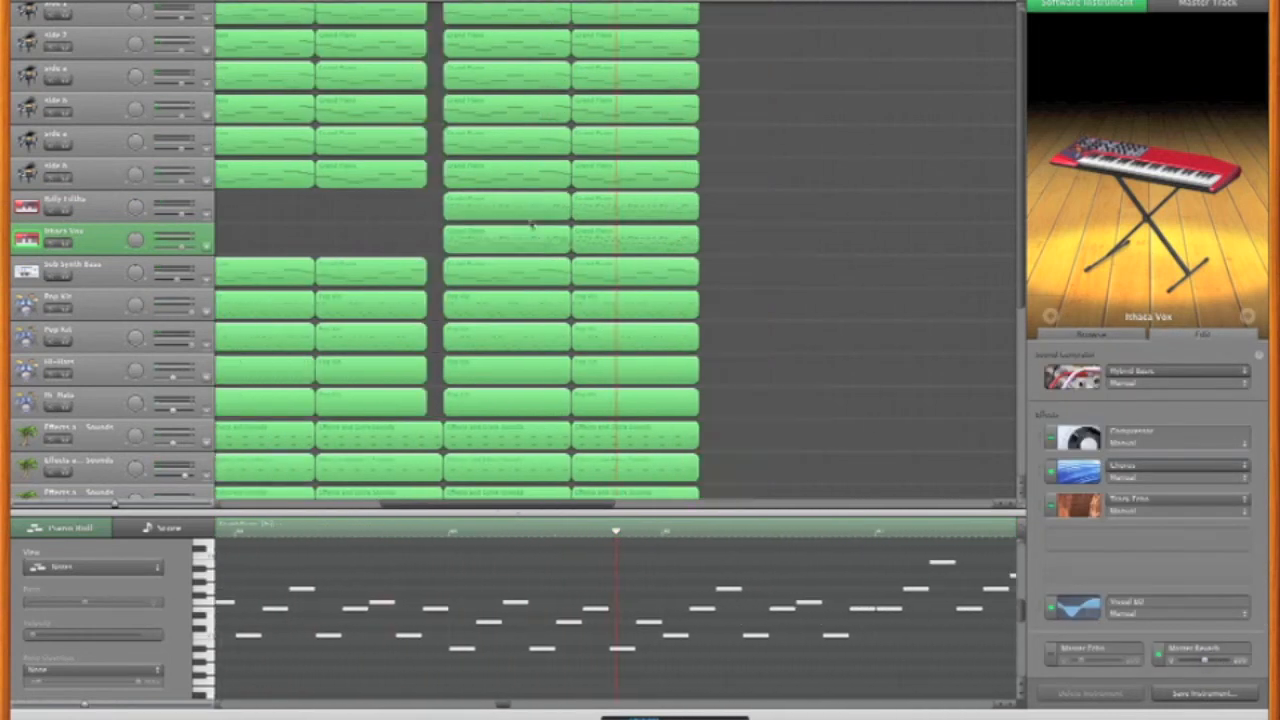
- Copy the Riffy Fifths and Ithaca Vox regions into the two preceding sections and play the result
scroll(505, 234, left, 3)
drag(553, 209, 717, 241)
drag(602, 218, 338, 230)
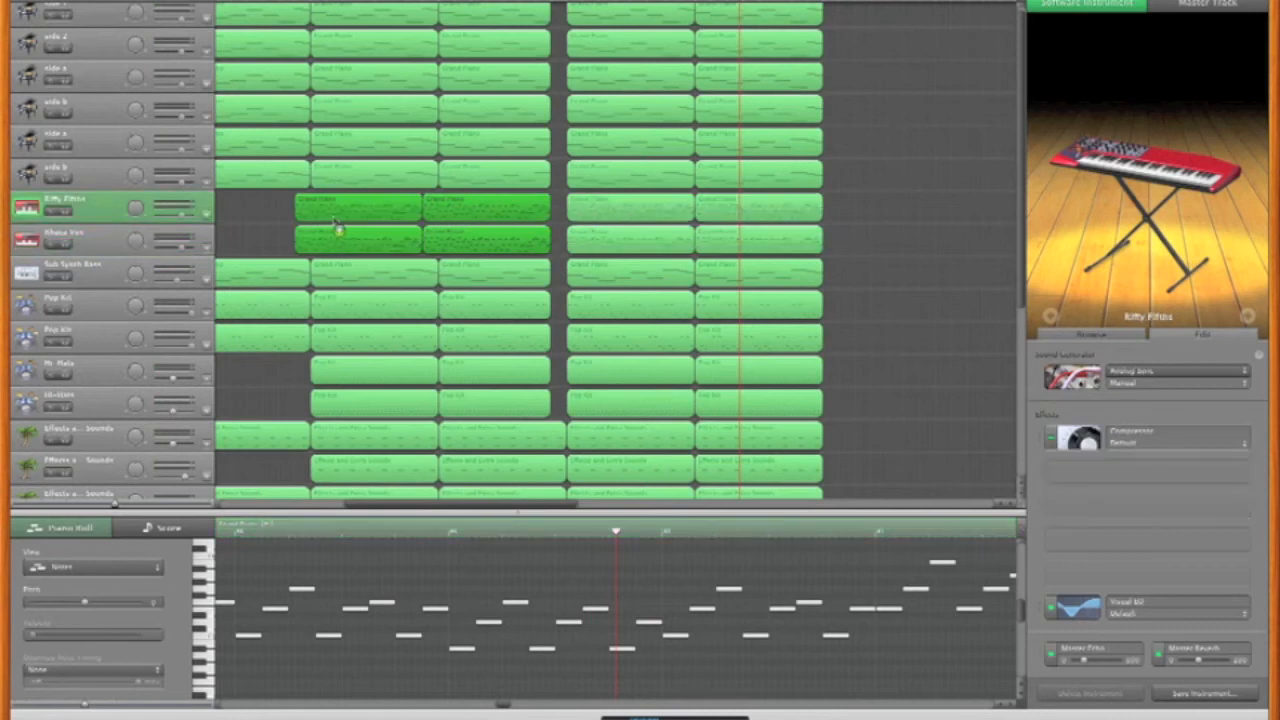
click(526, 3)
key(space)
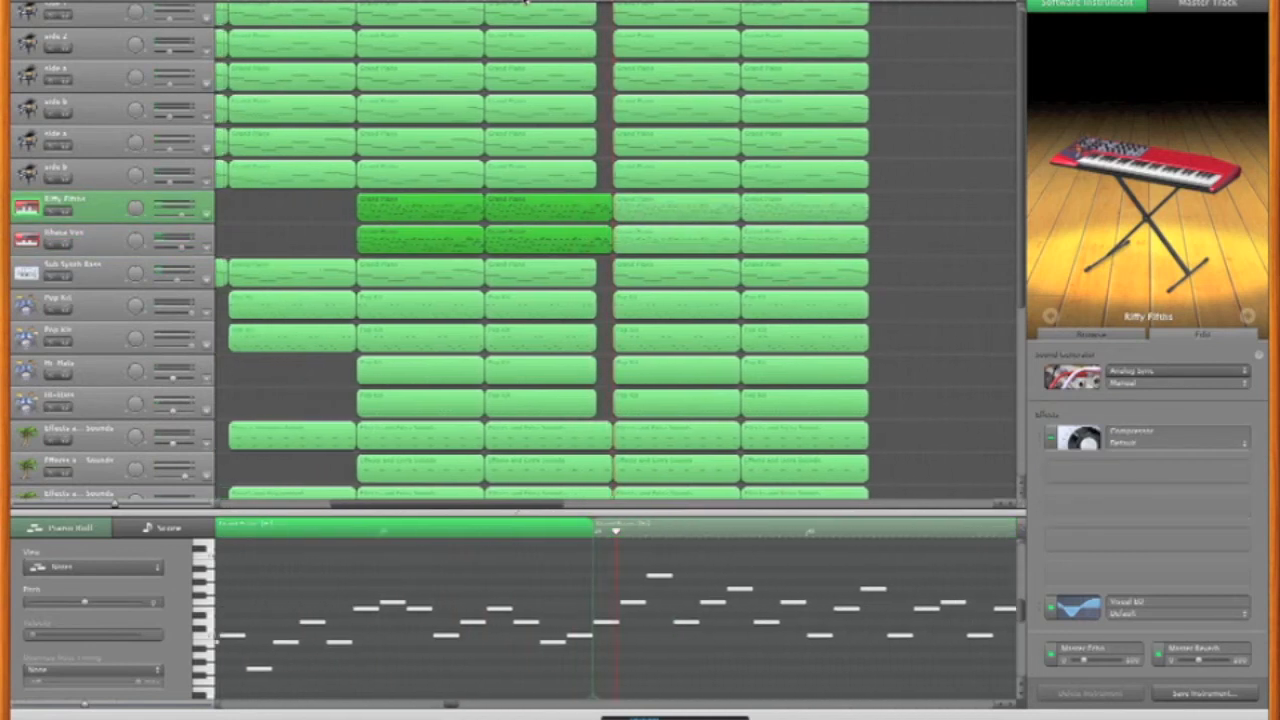
- Show the Riffy Fifths automation lane and add the Bass Reduction effect to the track
click(208, 216)
click(75, 237)
click(68, 271)
click(662, 289)
click(1150, 471)
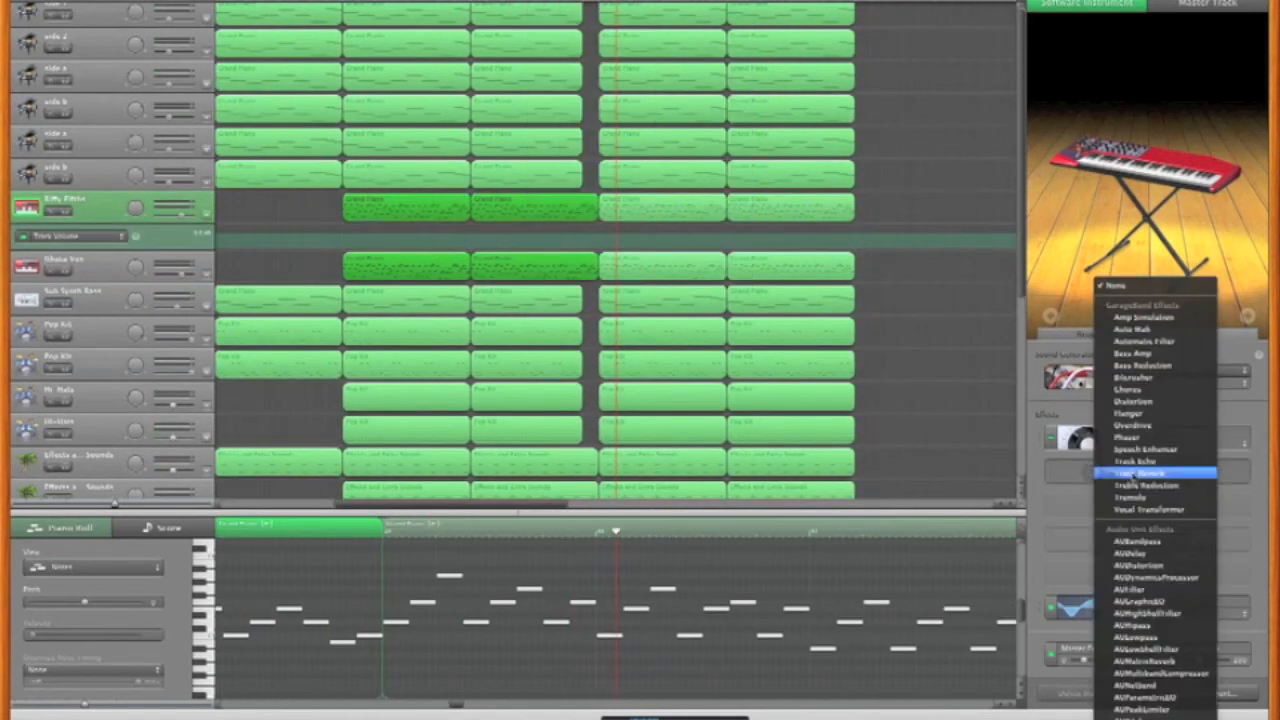
click(1155, 368)
click(628, 181)
- Add Bass Reduction Frequency automation to Riffy Fifths with a brief peak just before the last two sections
click(75, 237)
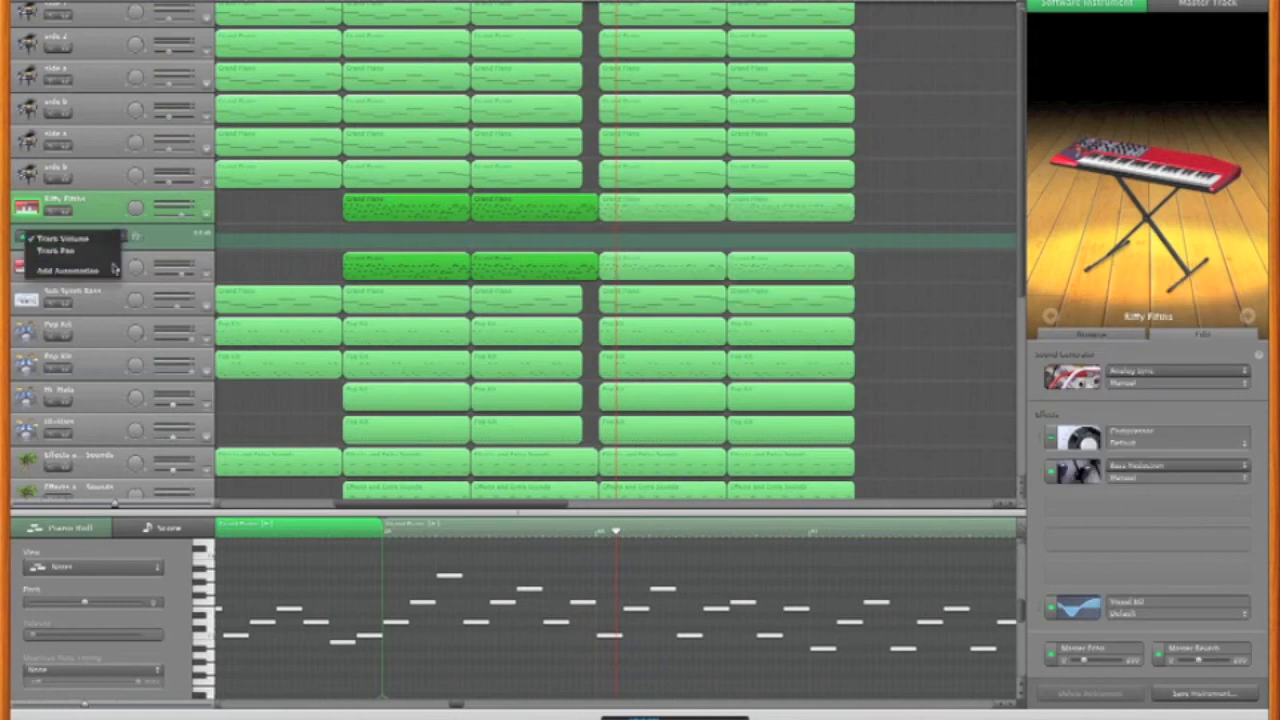
click(68, 271)
click(714, 289)
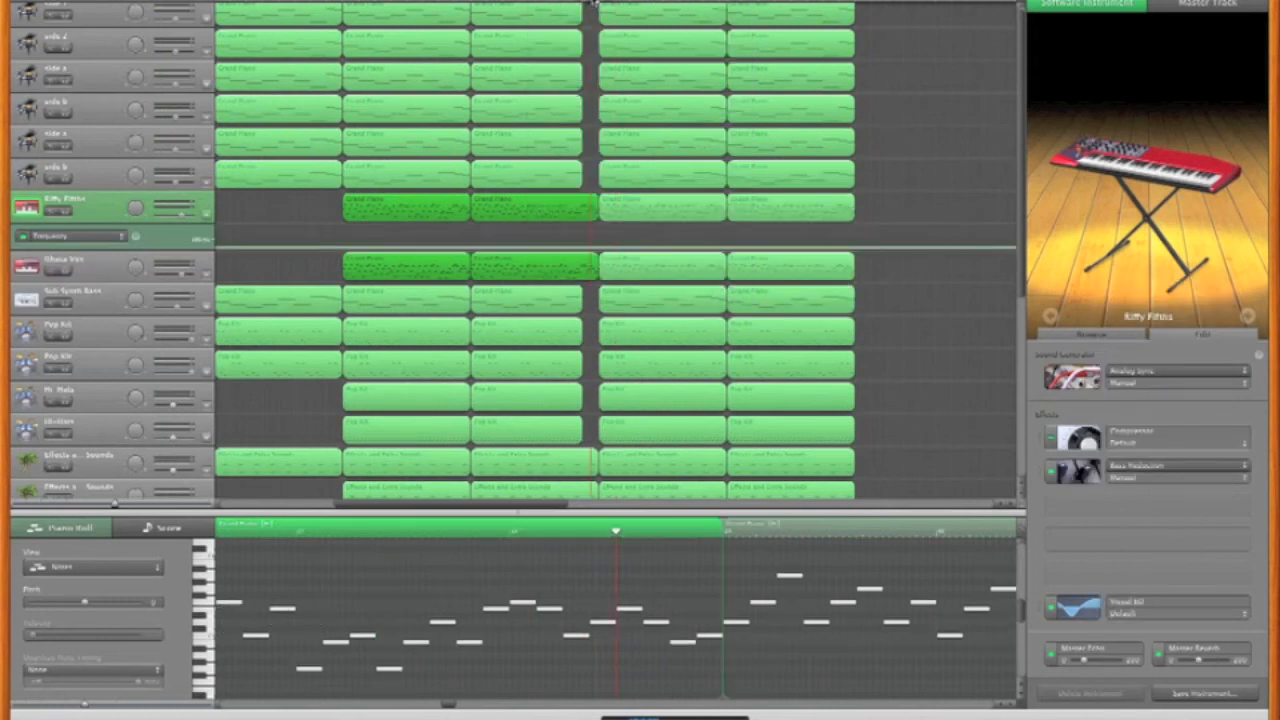
click(588, 247)
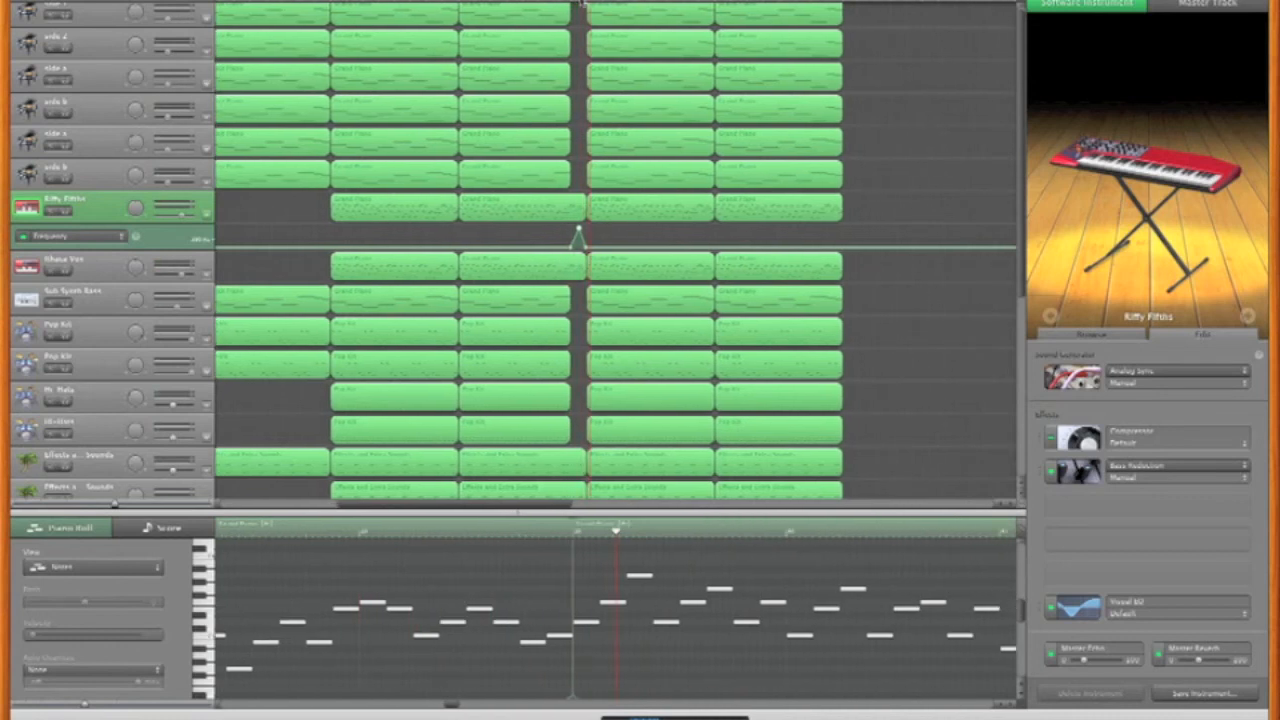
- Add the Bass Reduction effect to Ithaca Vox and automate its Frequency with a brief peak just before the last two sections
click(205, 216)
click(208, 254)
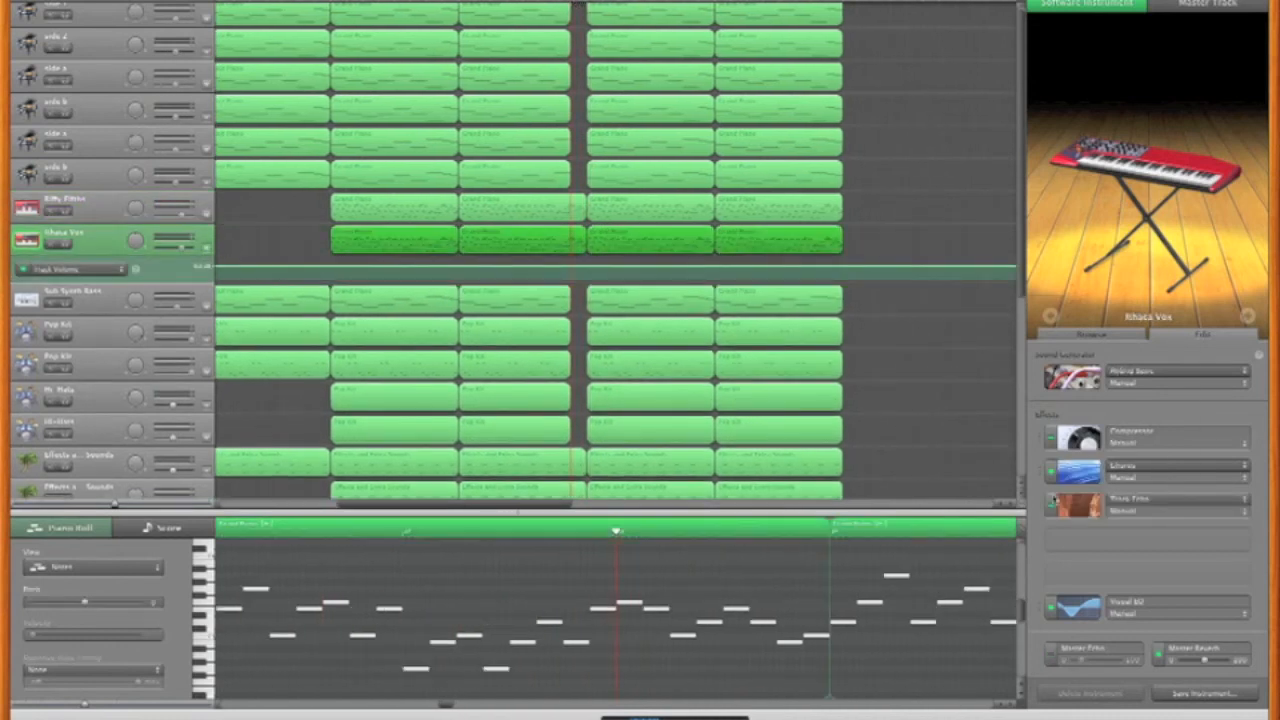
click(1072, 540)
click(625, 181)
click(70, 269)
click(586, 114)
click(714, 289)
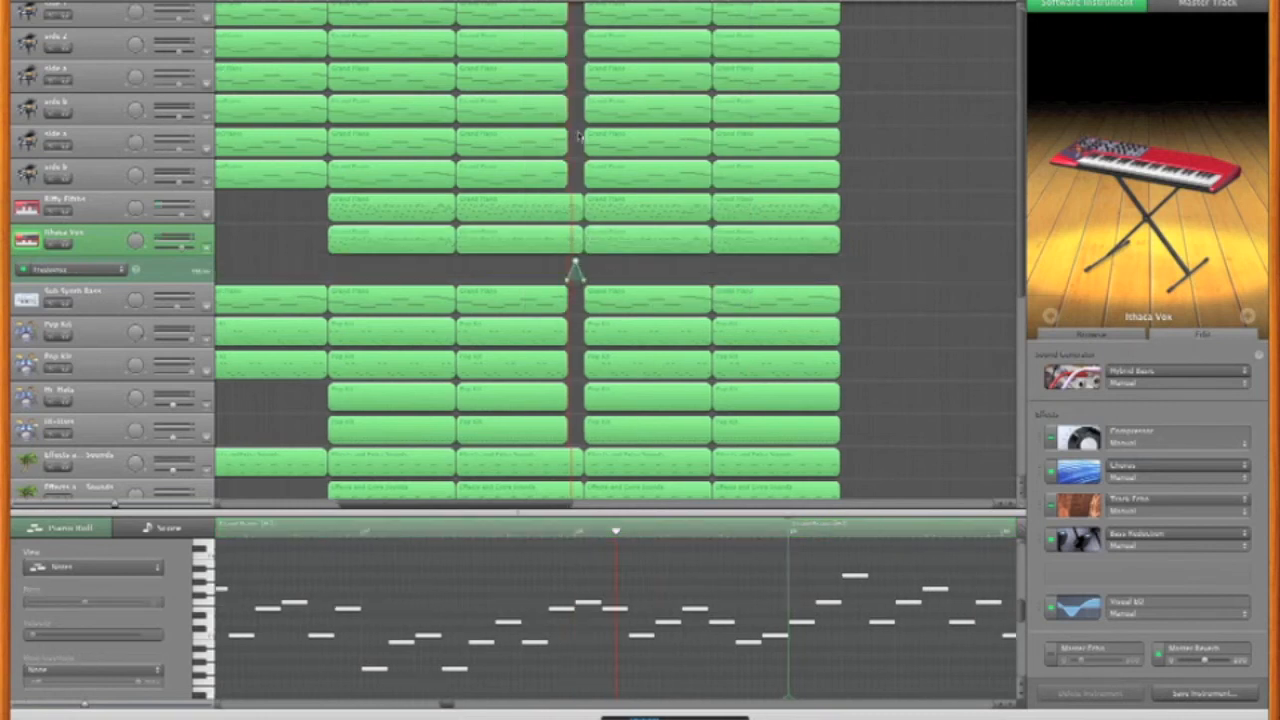
- Shape the Riffy Fifths and Ithaca Vox Frequency automation with extra points across the two sections leading up to the peak
key(a)
key(a)
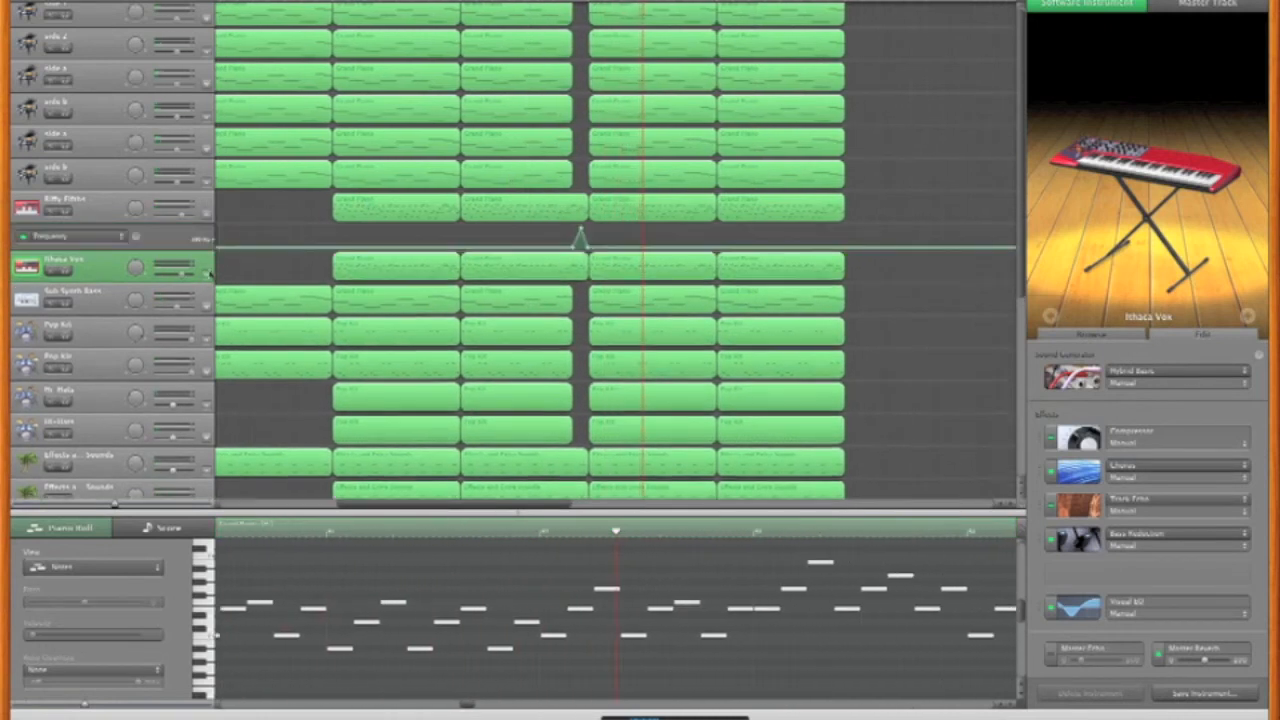
click(541, 243)
click(540, 302)
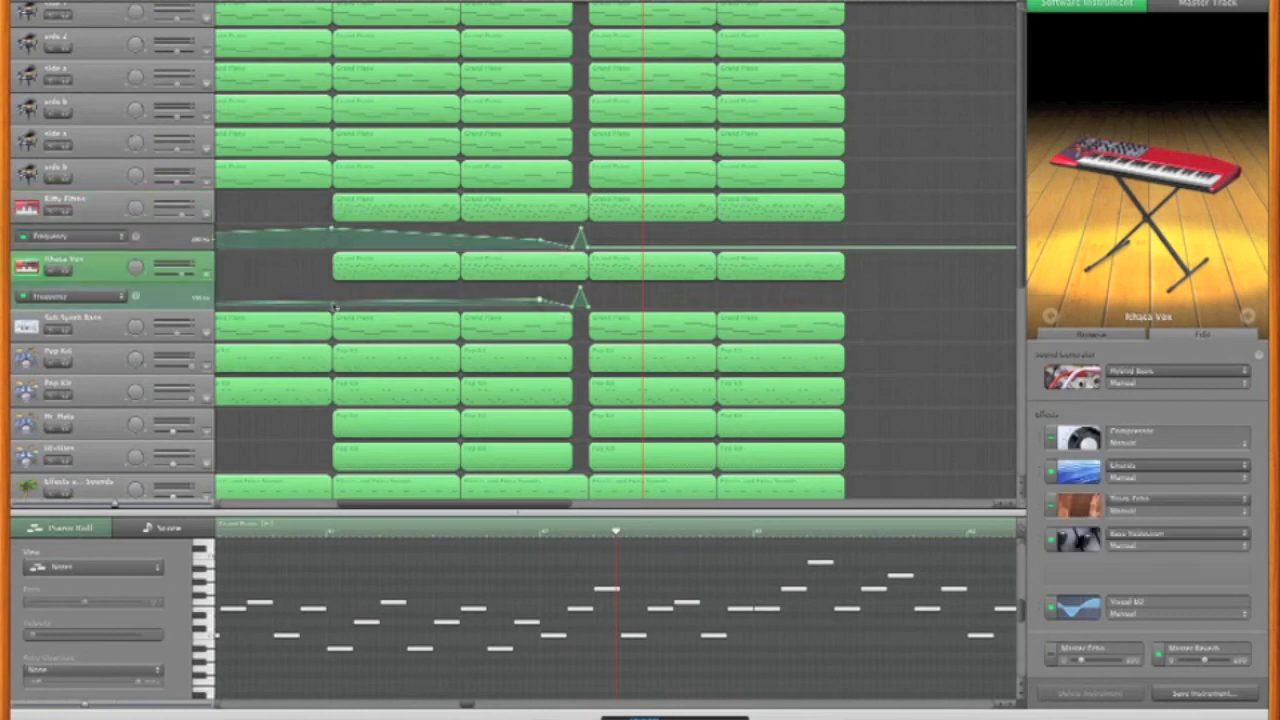
key(a)
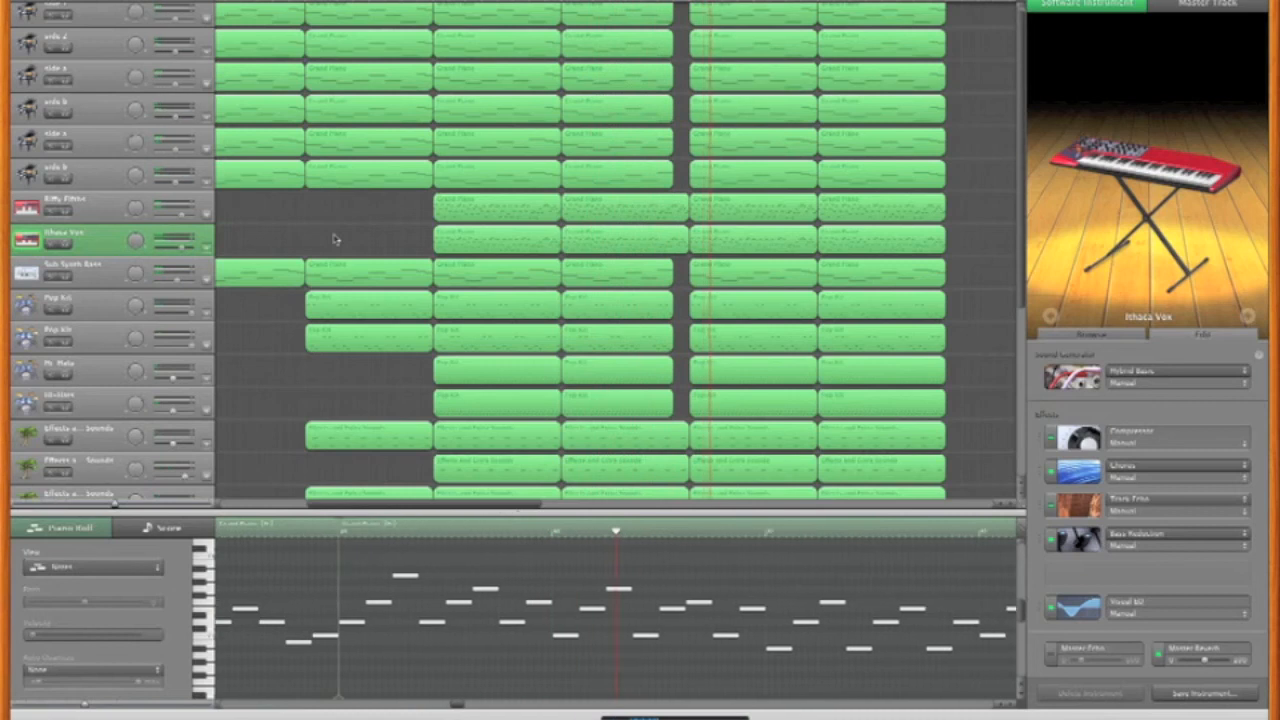
- Duplicate the Ithaca Vox track and copy all four of its regions onto the new track
scroll(335, 239, down, 3)
scroll(335, 239, right, 5)
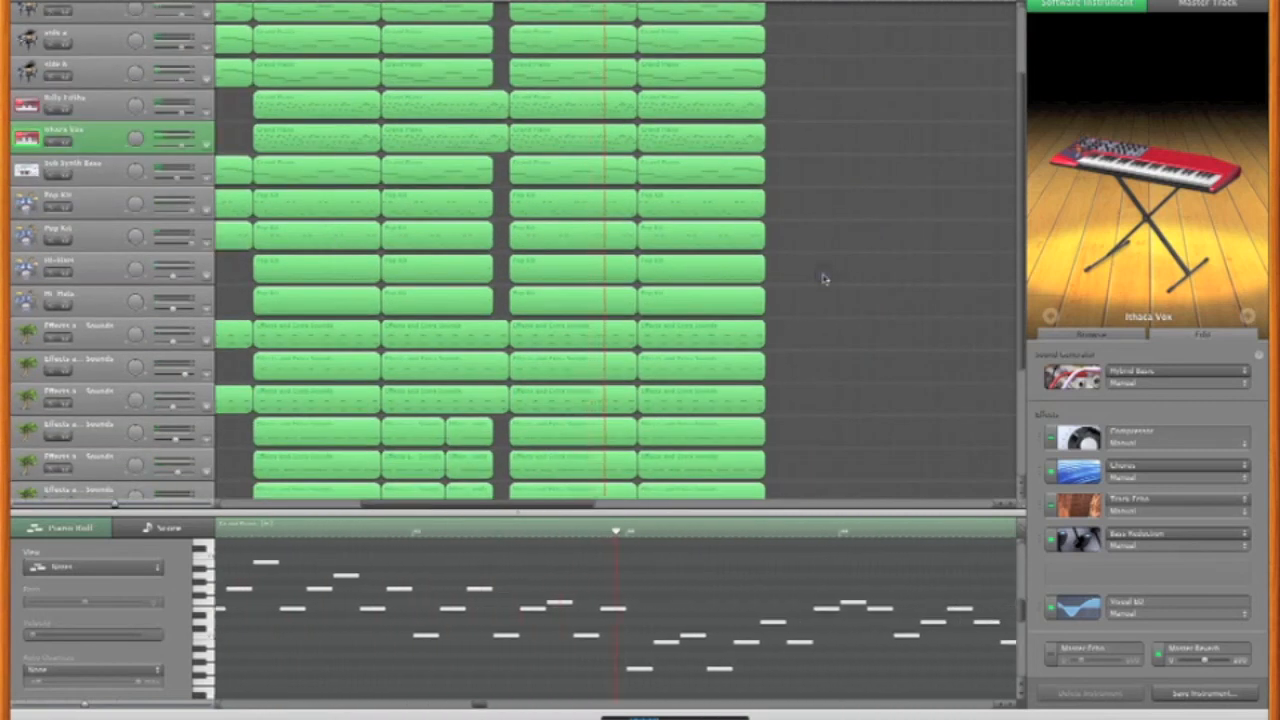
key(super+d)
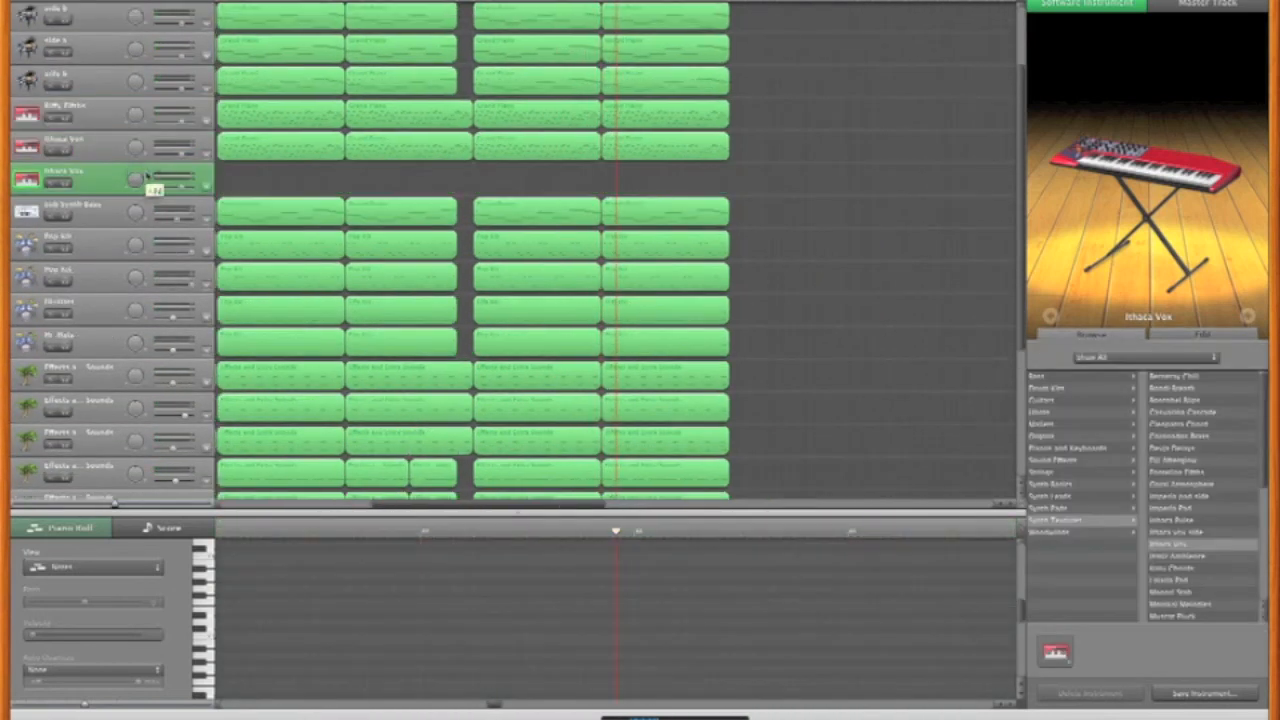
click(133, 148)
drag(634, 143, 634, 176)
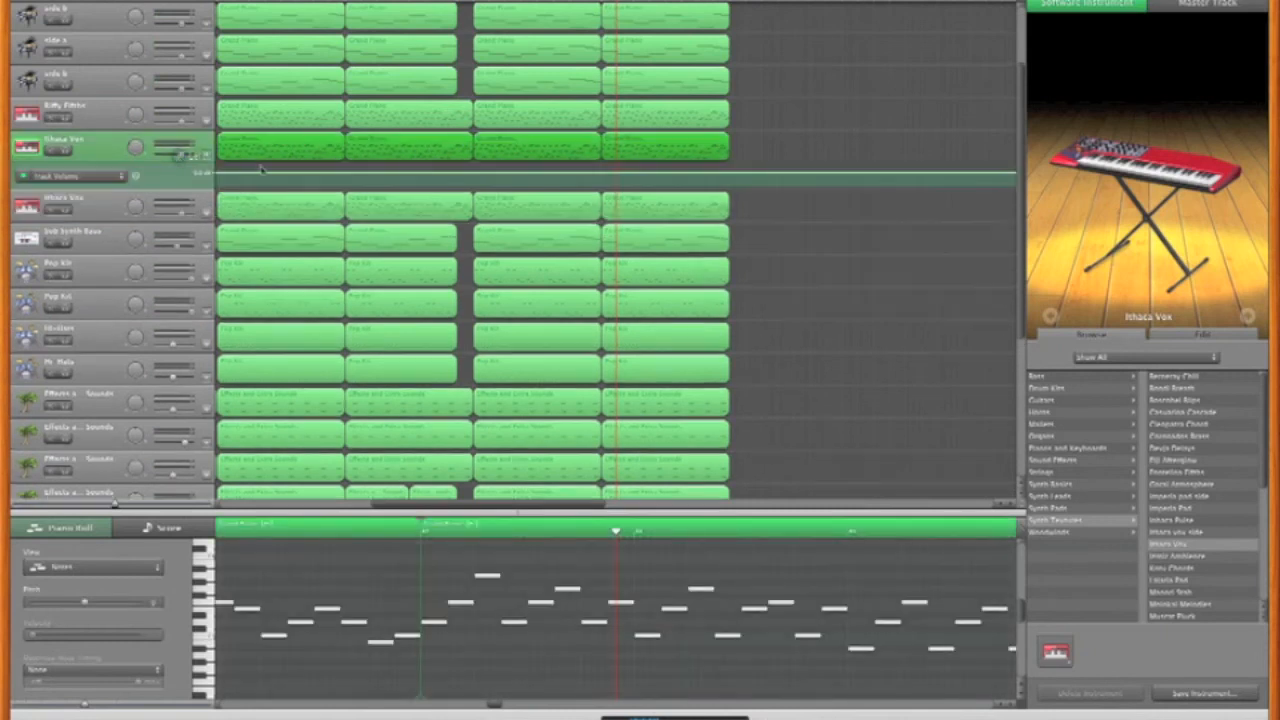
- Adjust the Track Volume automation of both Ithaca Vox tracks with a point ahead of their first regions
scroll(293, 175, left, 3)
click(133, 205)
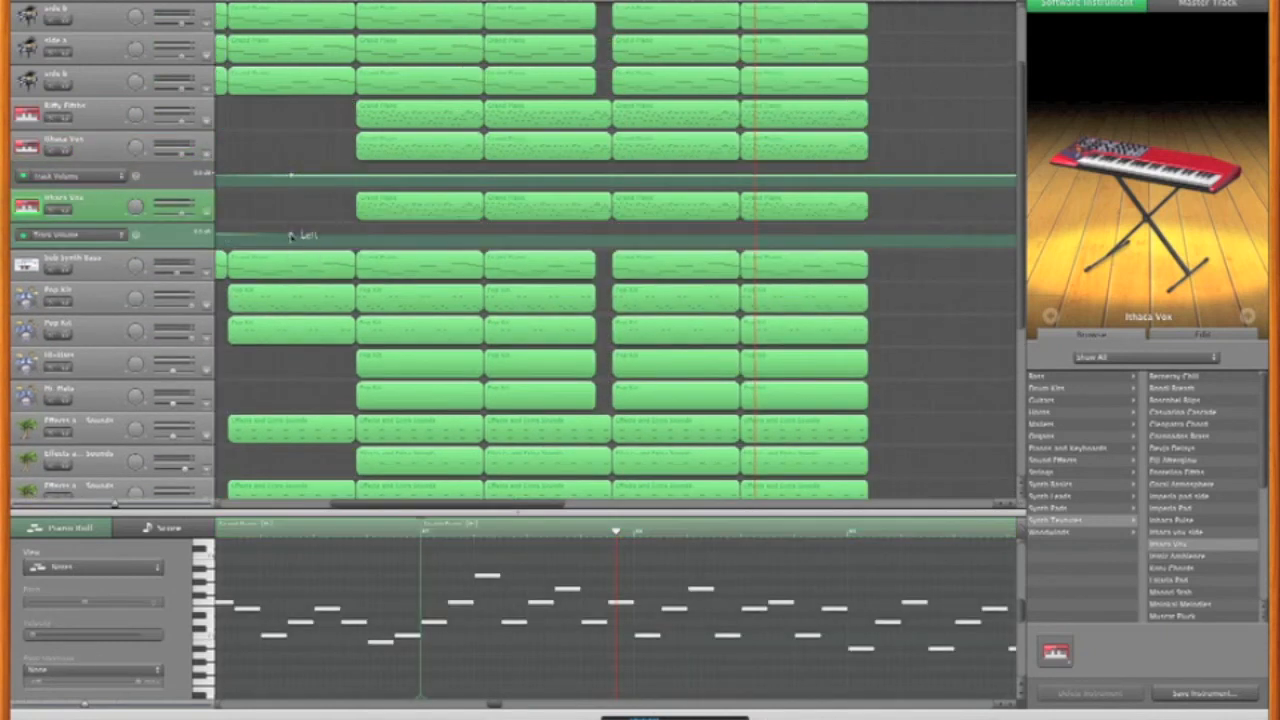
click(207, 188)
click(207, 188)
- Switch the Riffy Fifths automation to Track Volume, adjust its level with a point before the last two sections, and play the result
scroll(903, 186, right, 3)
click(207, 120)
click(70, 142)
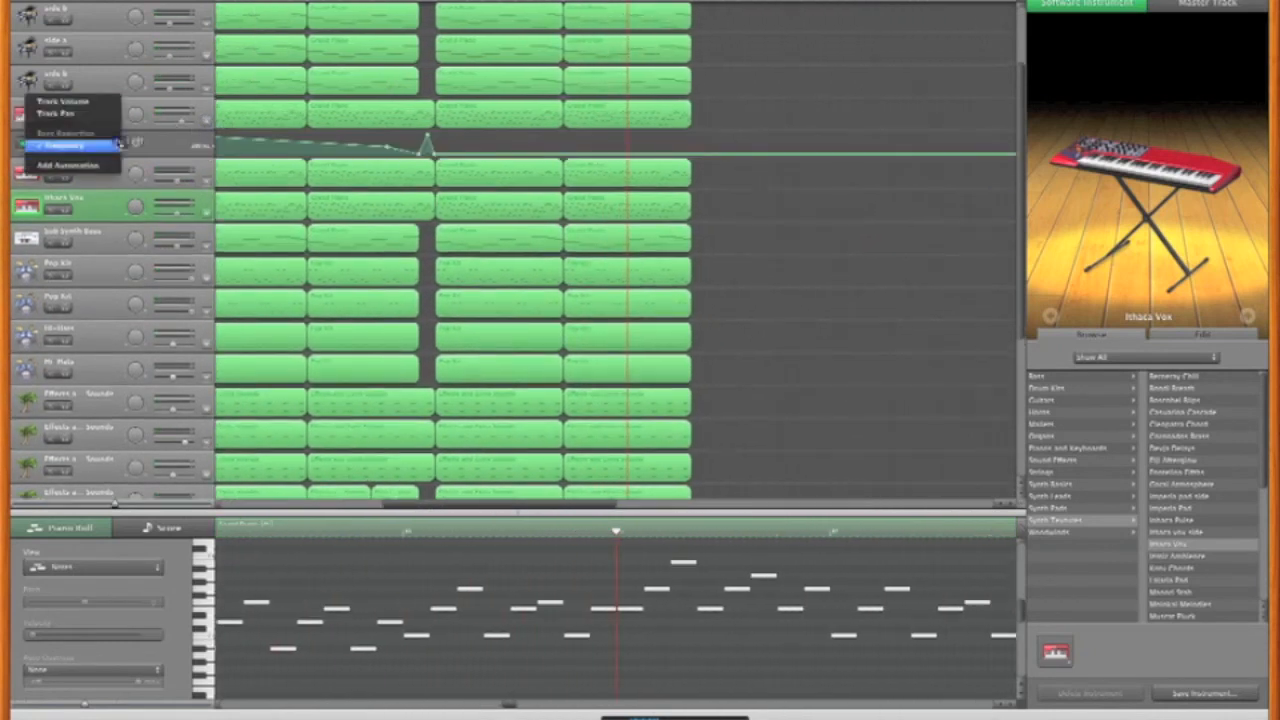
click(70, 142)
scroll(460, 141, left, 4)
click(565, 141)
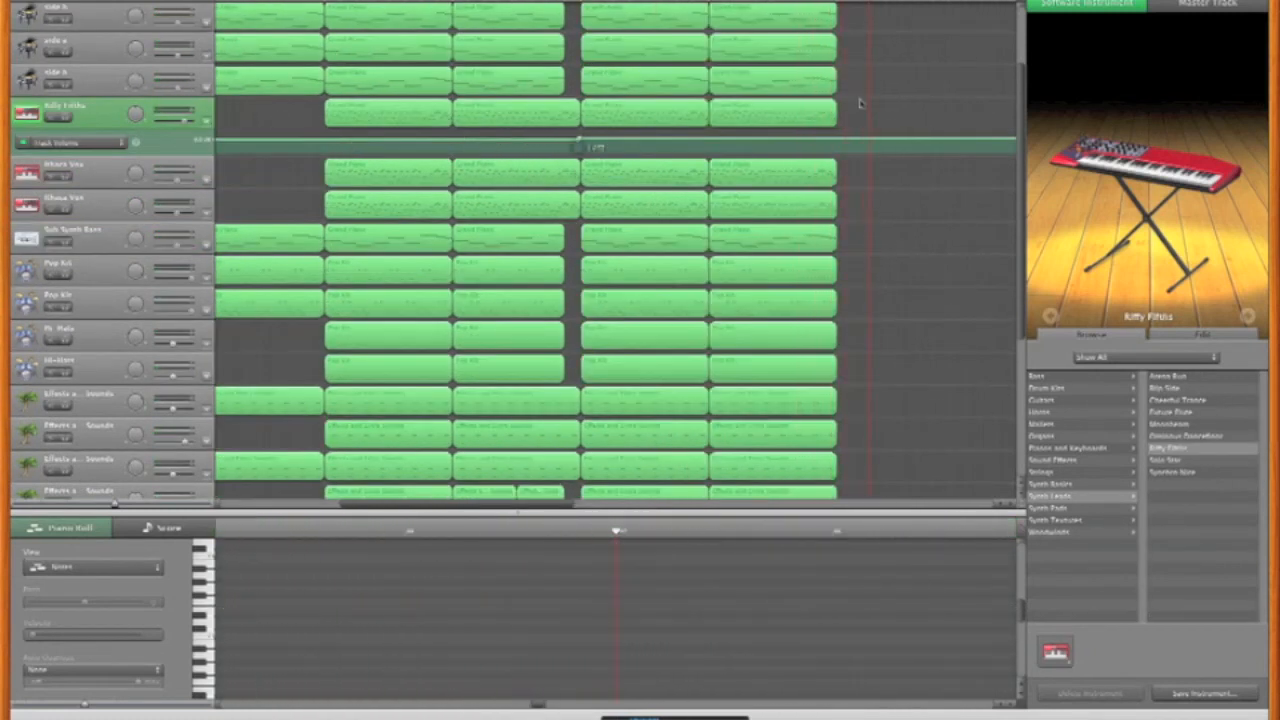
key(a)
scroll(789, 366, right, 5)
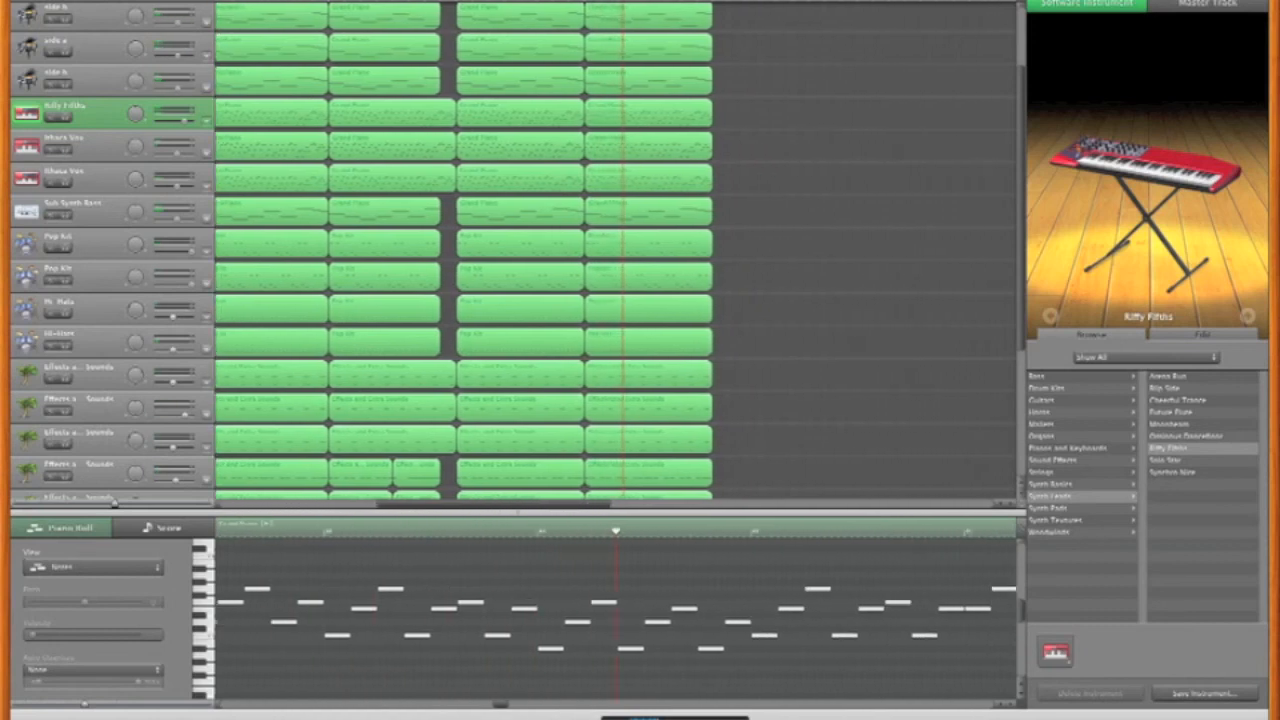